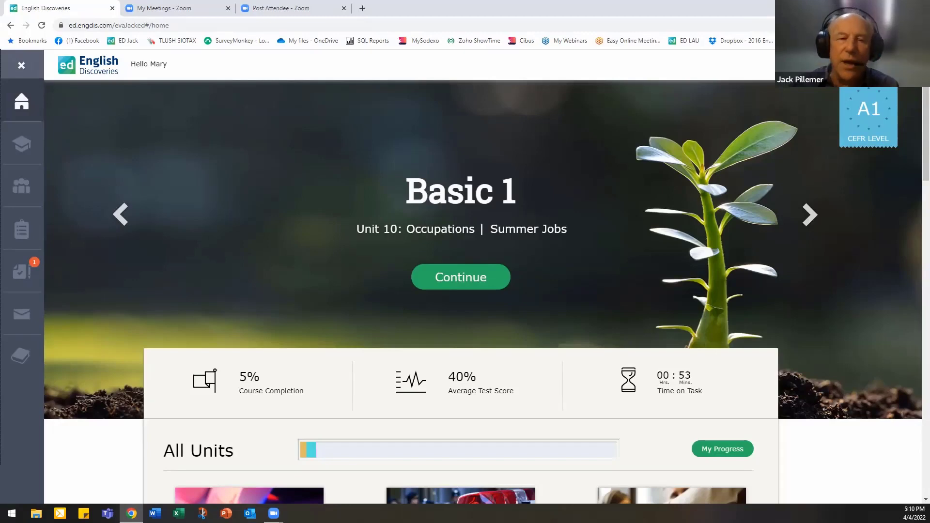
- Run the System Check from the help options and close its results window
{"action": "left_click", "coordinate": [867, 65]}
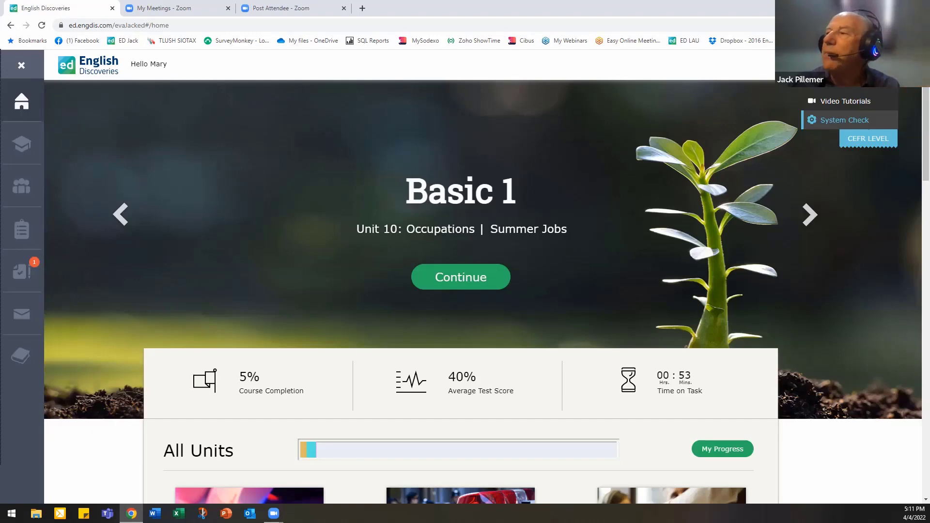
{"action": "left_click", "coordinate": [844, 119]}
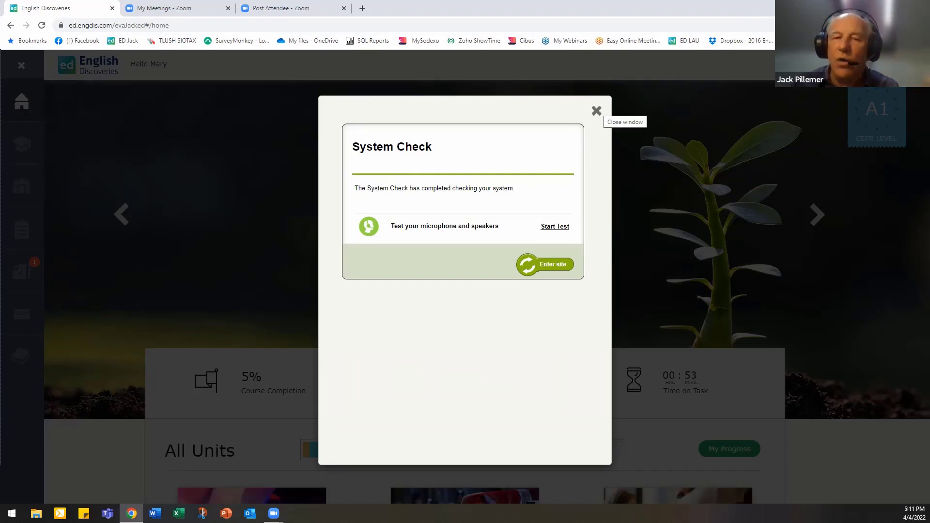
{"action": "left_click", "coordinate": [596, 111]}
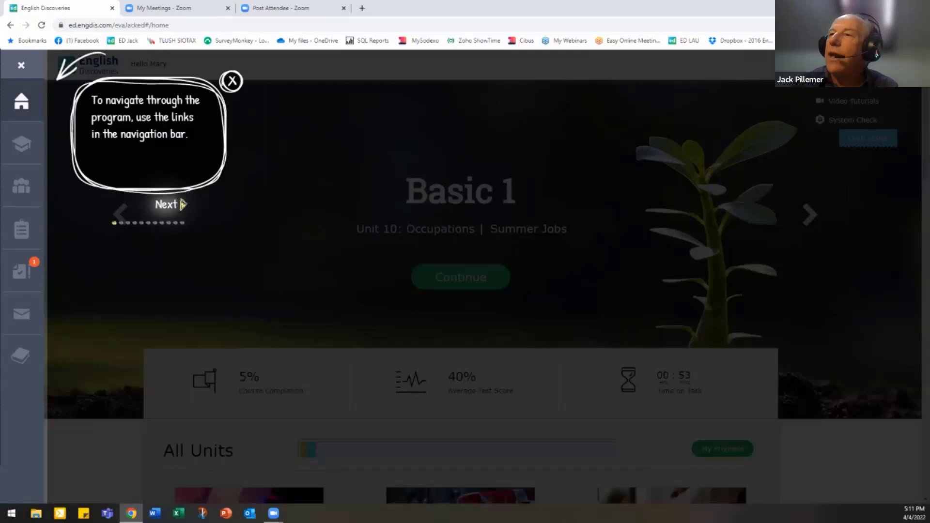
- Go through the guided home page tour up to the Dictionary, Help and My Info tip, and close it
{"action": "left_click", "coordinate": [182, 203]}
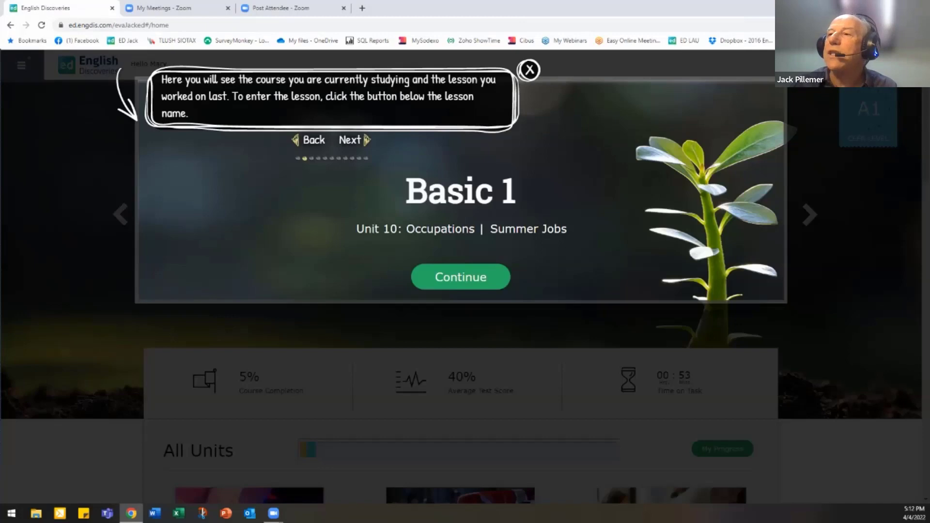
{"action": "key", "text": "Right"}
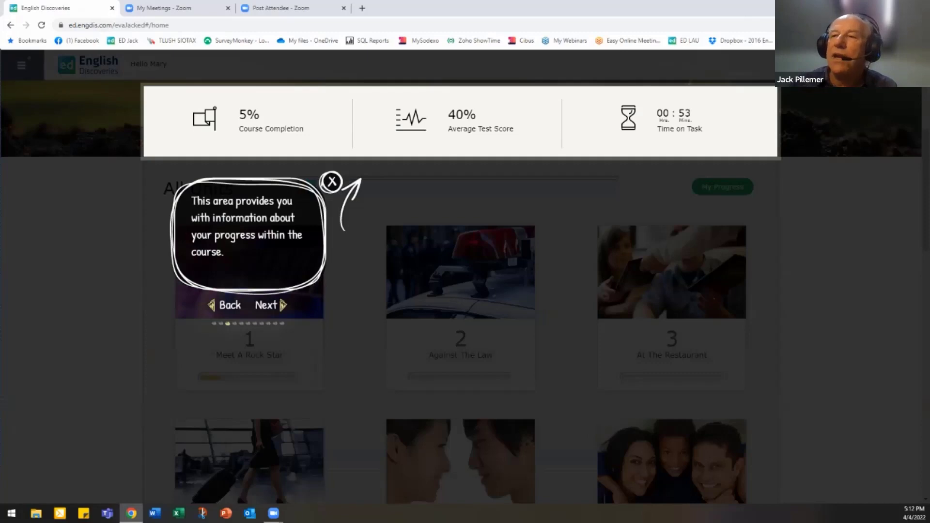
{"action": "key", "text": "Right"}
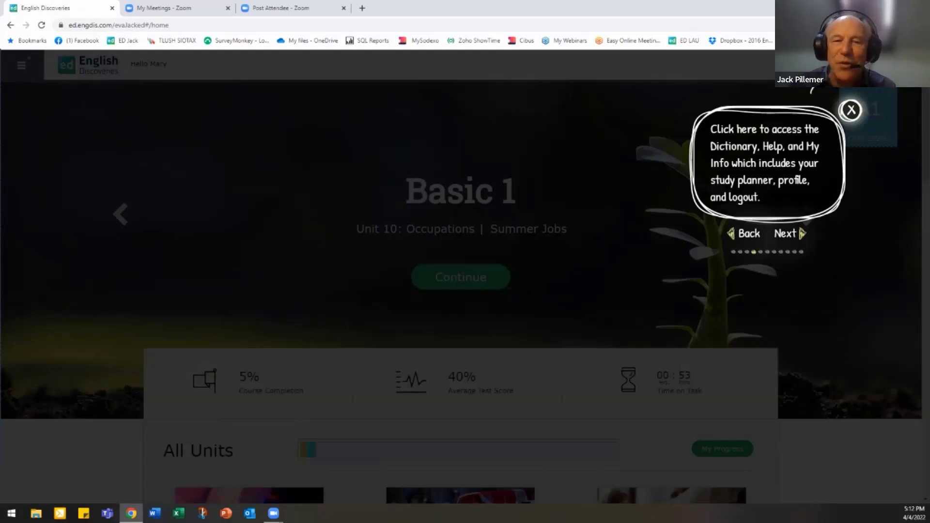
{"action": "left_click", "coordinate": [851, 110]}
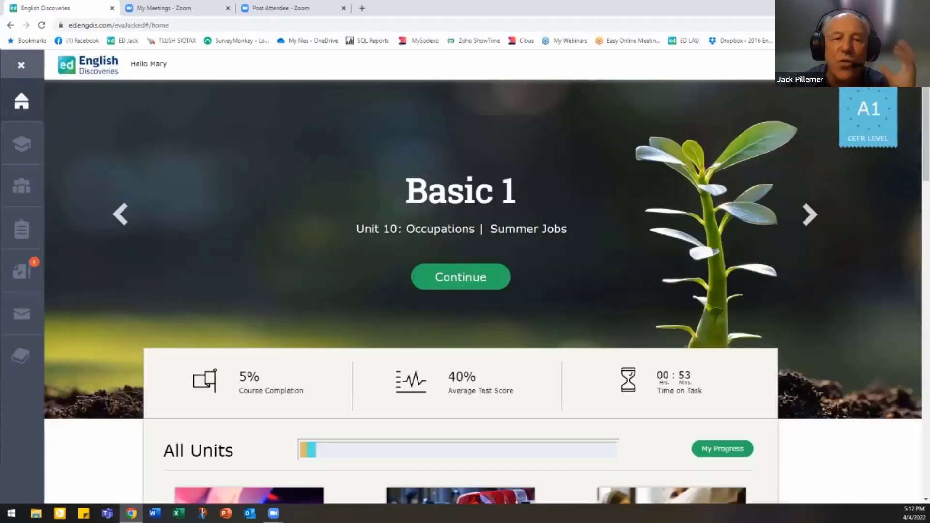
- Open the Video Tutorials, view the second set of tutorial videos, and return to the home page
{"action": "left_click", "coordinate": [883, 64]}
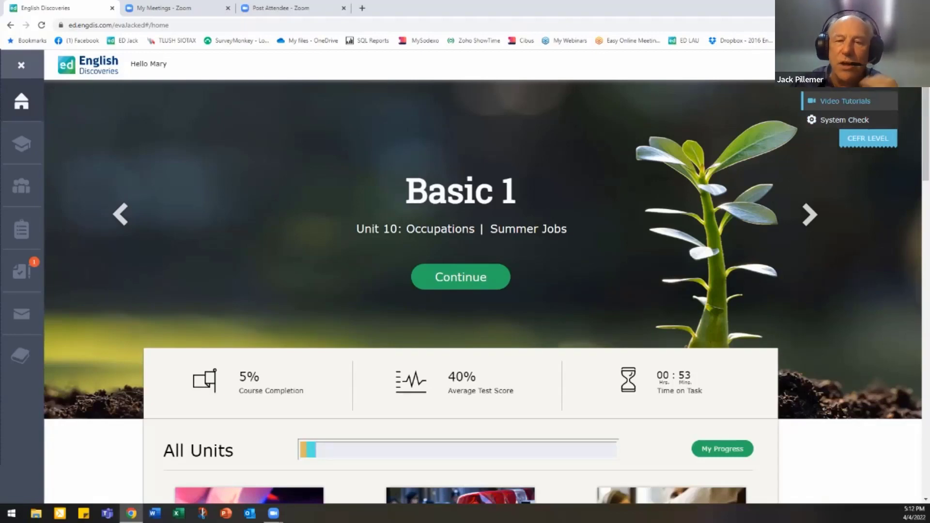
{"action": "left_click", "coordinate": [845, 101]}
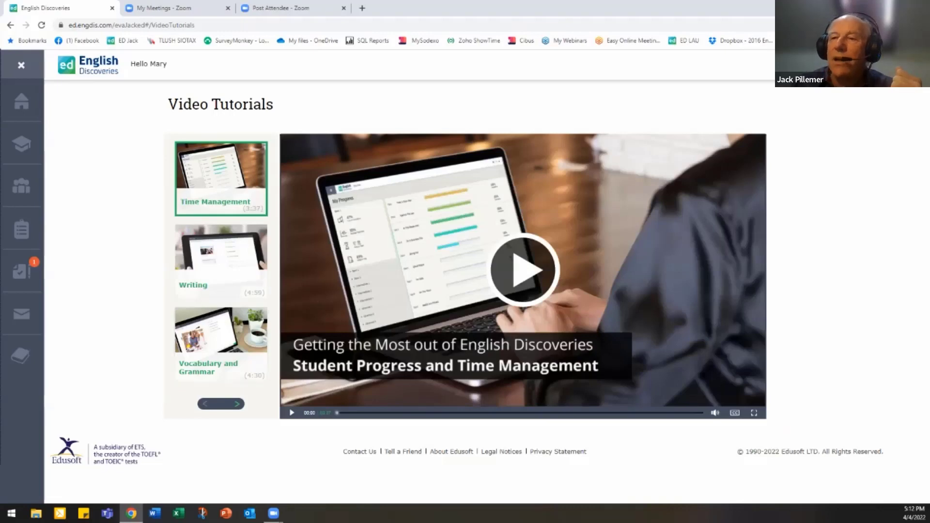
{"action": "left_click", "coordinate": [237, 404]}
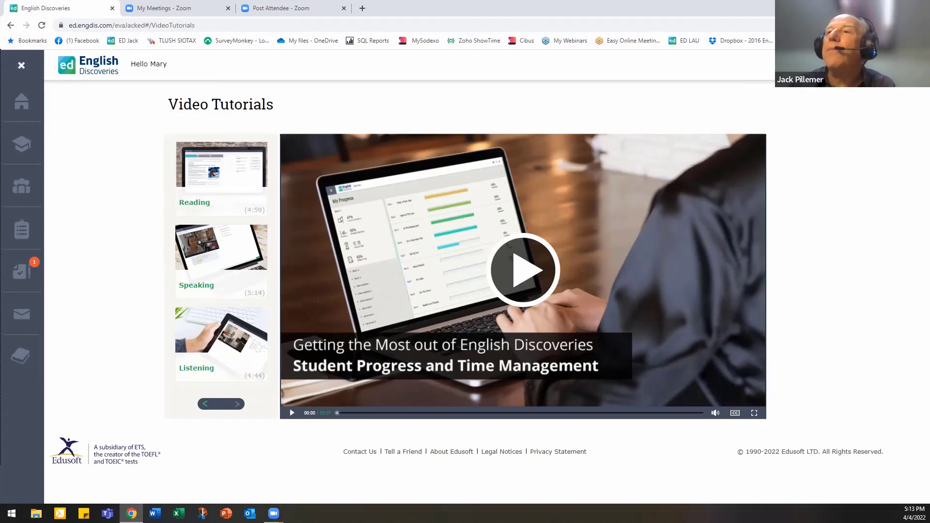
{"action": "left_click", "coordinate": [10, 25]}
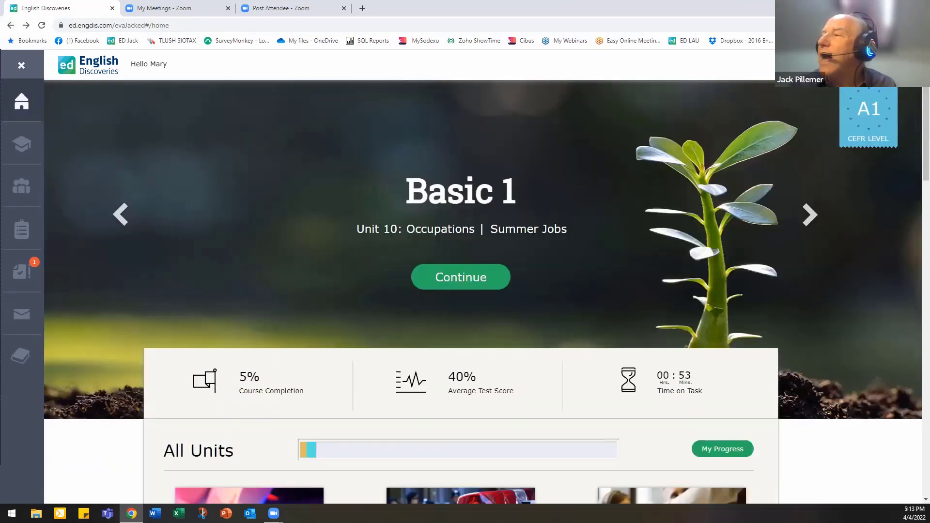
- Open My Profile and review the user details form down to the Update option
{"action": "left_click", "coordinate": [902, 64]}
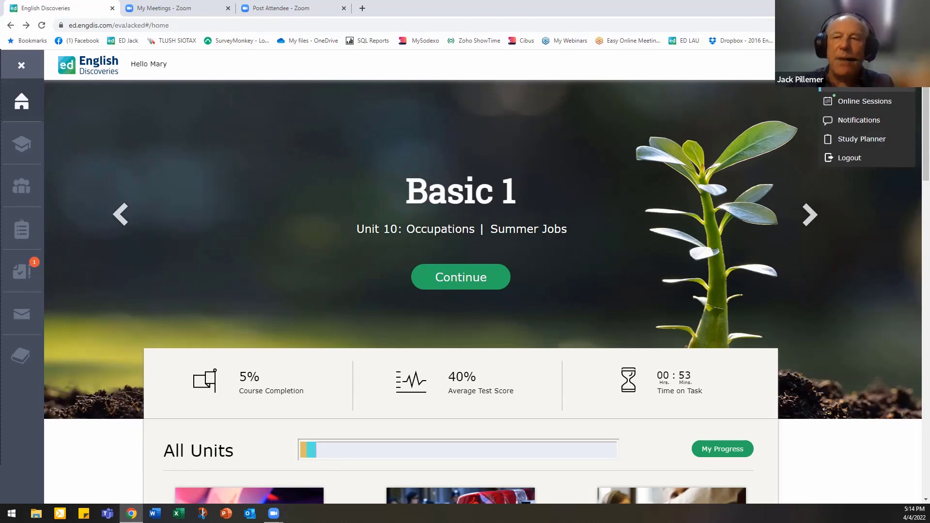
{"action": "left_click", "coordinate": [857, 83]}
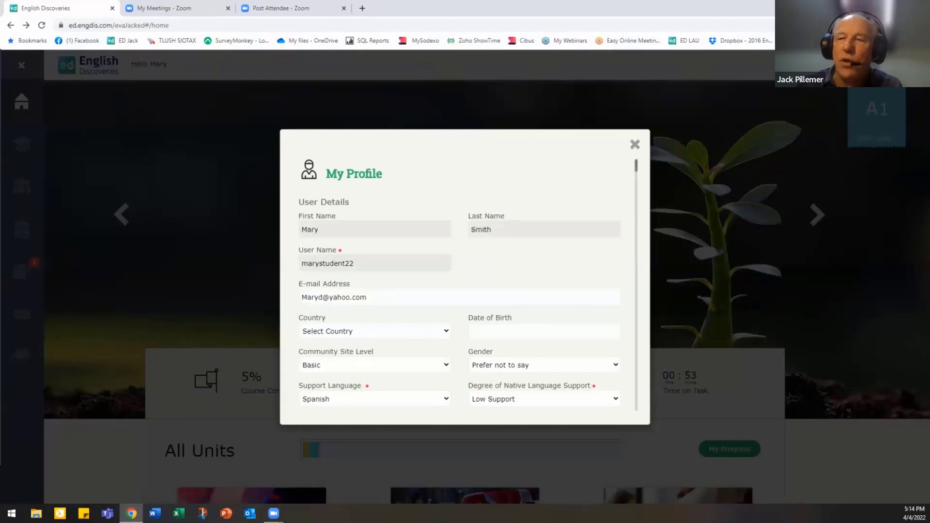
{"action": "key", "text": "Tab"}
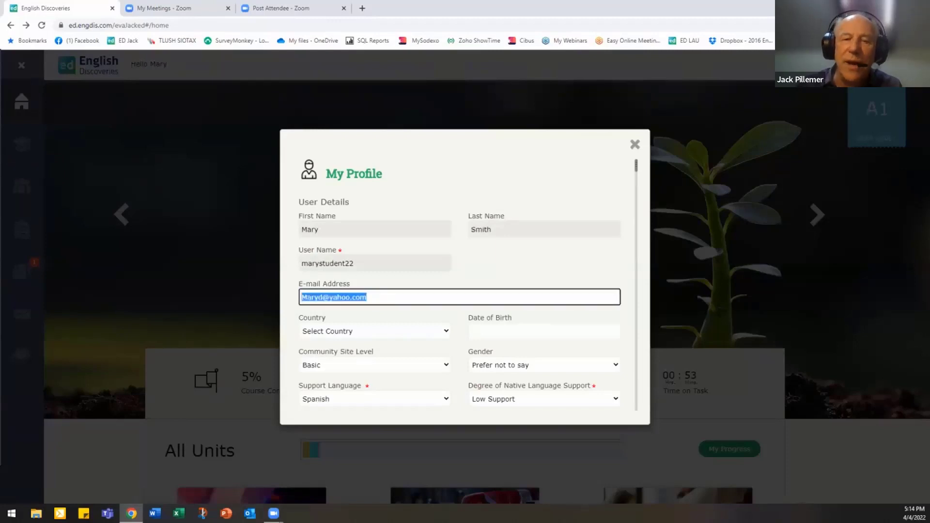
{"action": "left_click", "coordinate": [367, 297]}
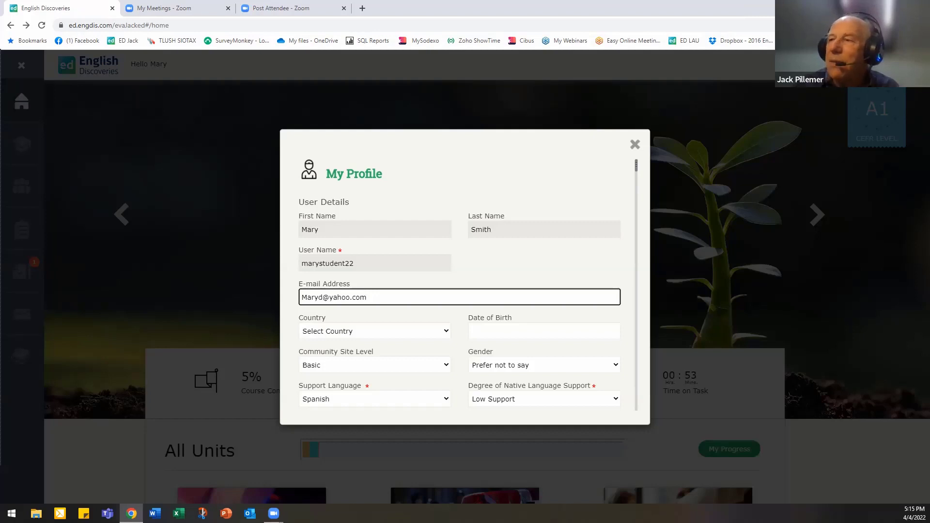
{"action": "scroll", "coordinate": [465, 285], "scroll_direction": "down", "scroll_amount": 1}
{"action": "scroll", "coordinate": [465, 286], "scroll_direction": "down", "scroll_amount": 3}
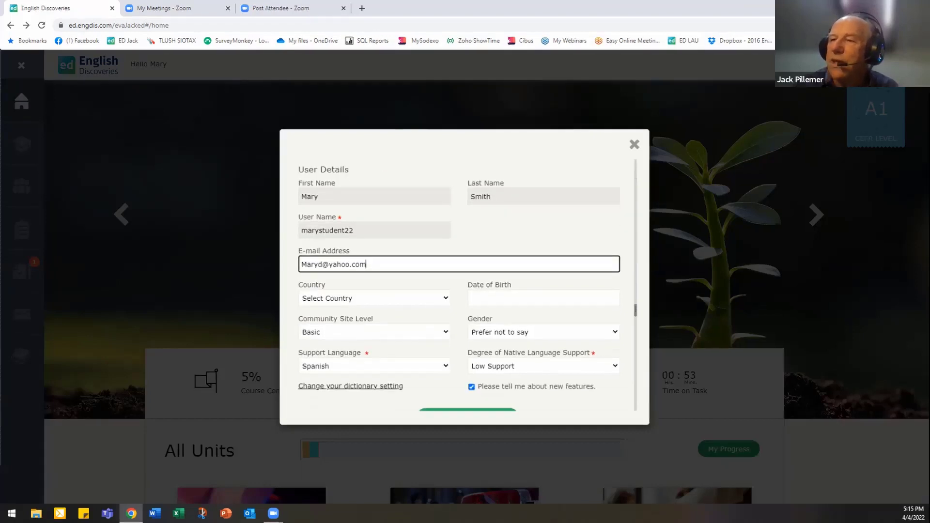
{"action": "scroll", "coordinate": [465, 285], "scroll_direction": "up", "scroll_amount": 1}
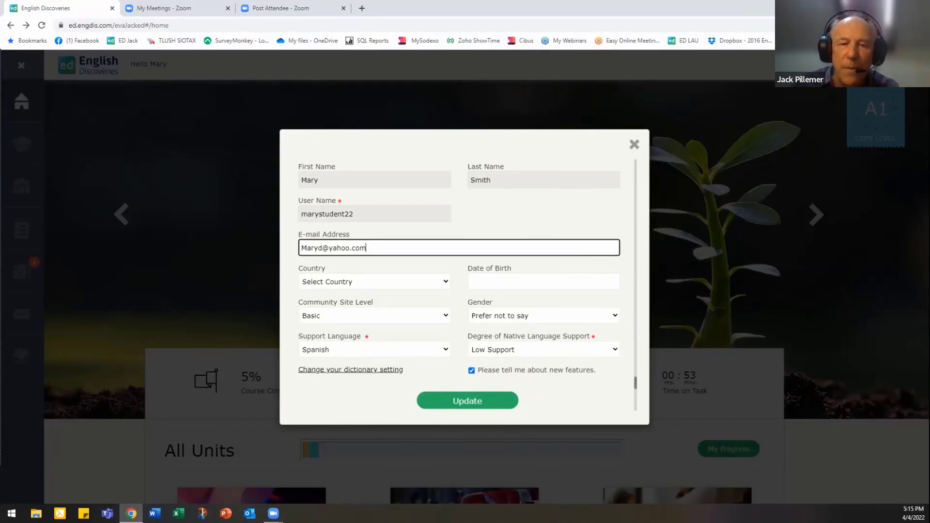
{"action": "scroll", "coordinate": [467, 286], "scroll_direction": "up", "scroll_amount": 1}
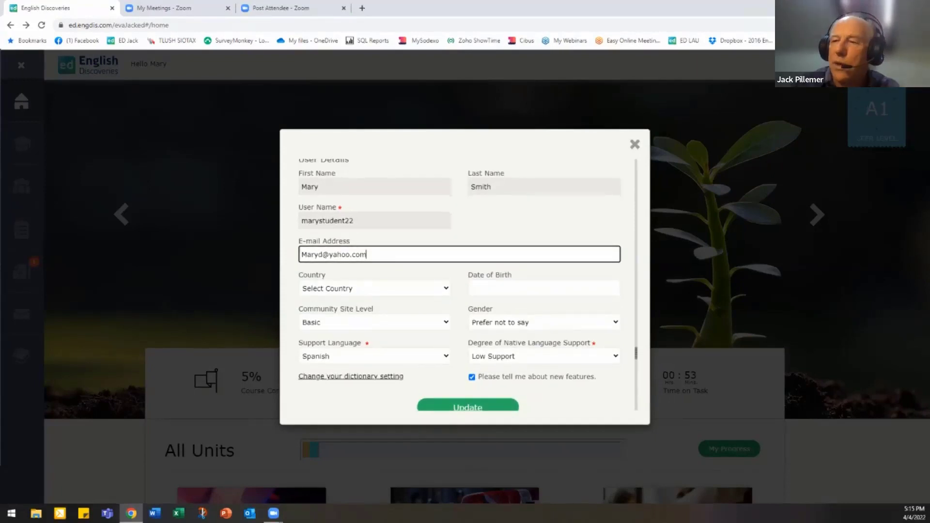
- View the Support Language and Degree of Native Language Support options, and close the profile without updating it
{"action": "left_click", "coordinate": [375, 356]}
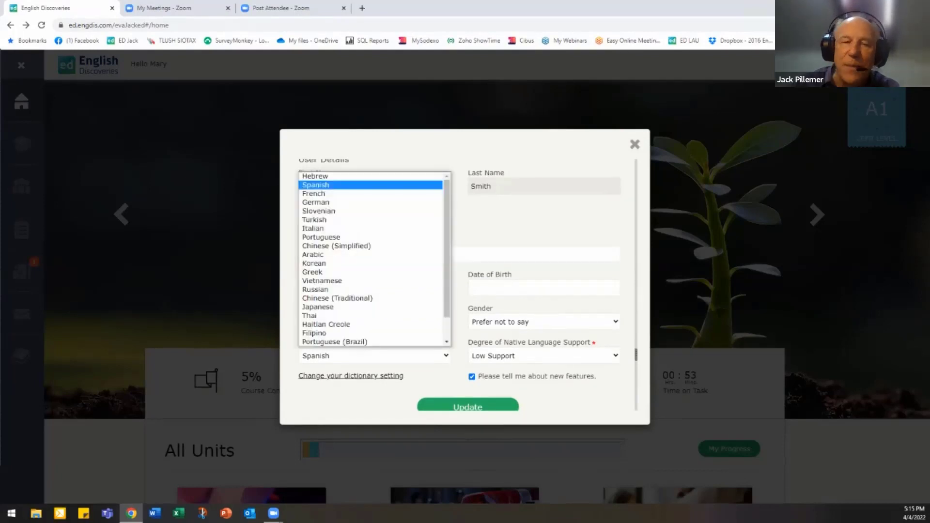
{"action": "key", "text": "Escape"}
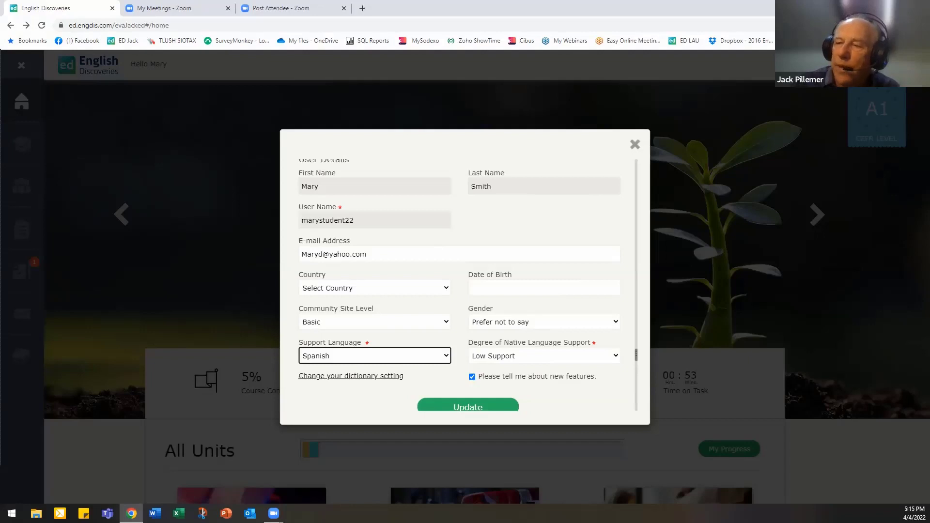
{"action": "left_click", "coordinate": [544, 356]}
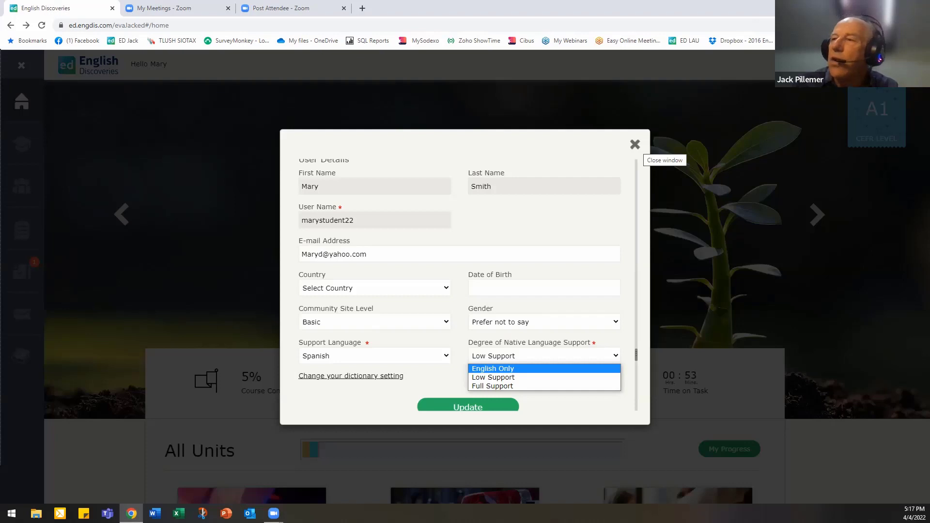
{"action": "left_click", "coordinate": [635, 144]}
{"action": "left_click", "coordinate": [635, 145]}
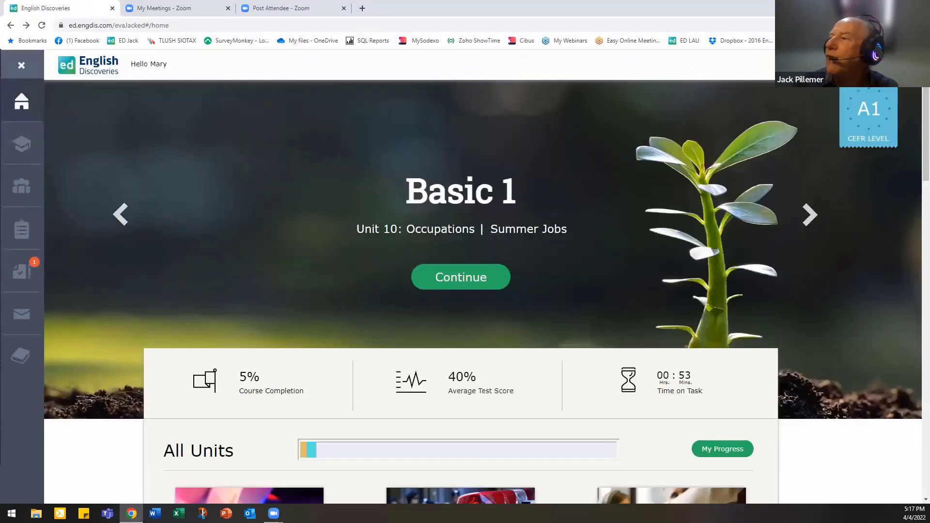
- View the scheduled Online Sessions from the personal options and close the list
{"action": "left_click", "coordinate": [903, 64]}
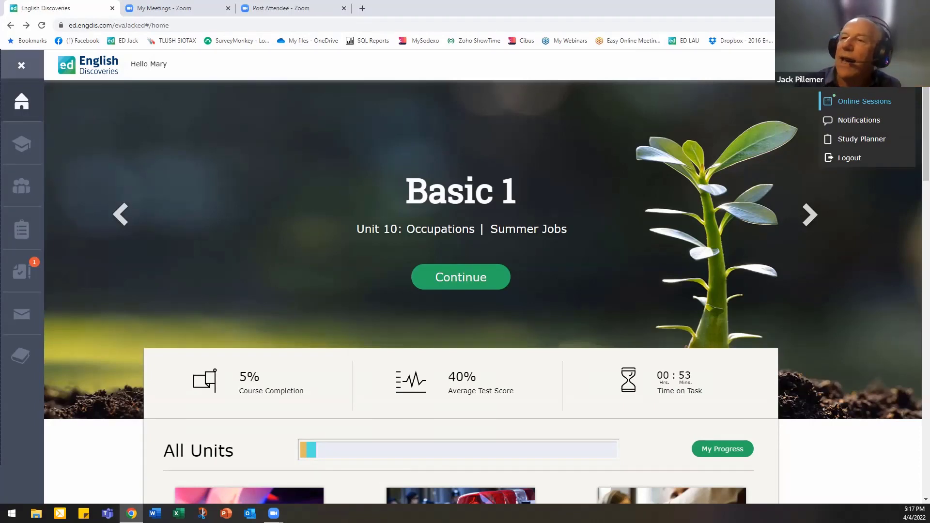
{"action": "left_click", "coordinate": [864, 101]}
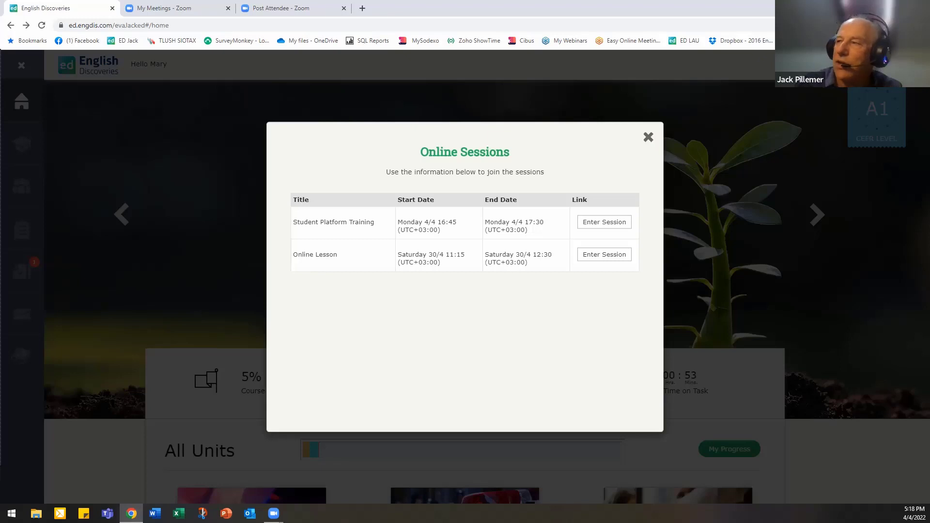
{"action": "left_click", "coordinate": [648, 137]}
- Look up "suitcase" in the English/Spanish dictionary and play its pronunciation, closing the dictionary when done
{"action": "left_click", "coordinate": [902, 65]}
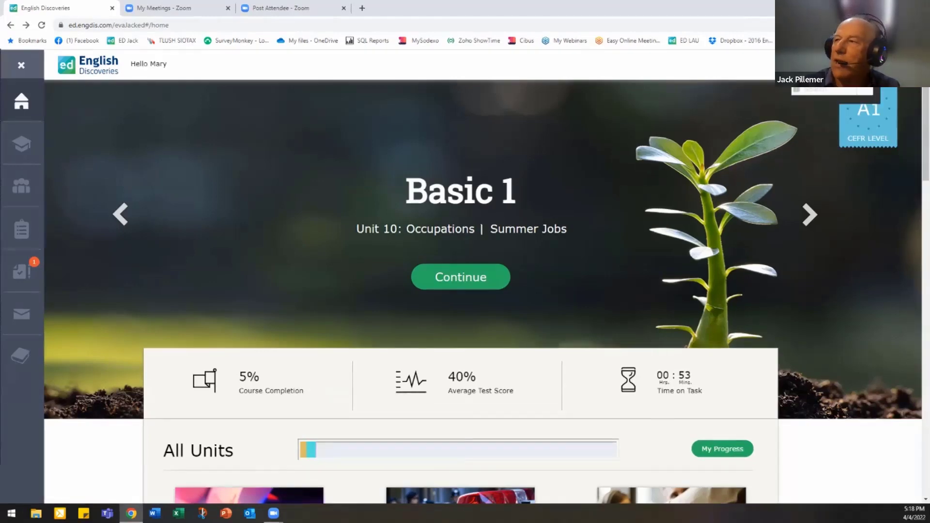
{"action": "type", "text": "box"}
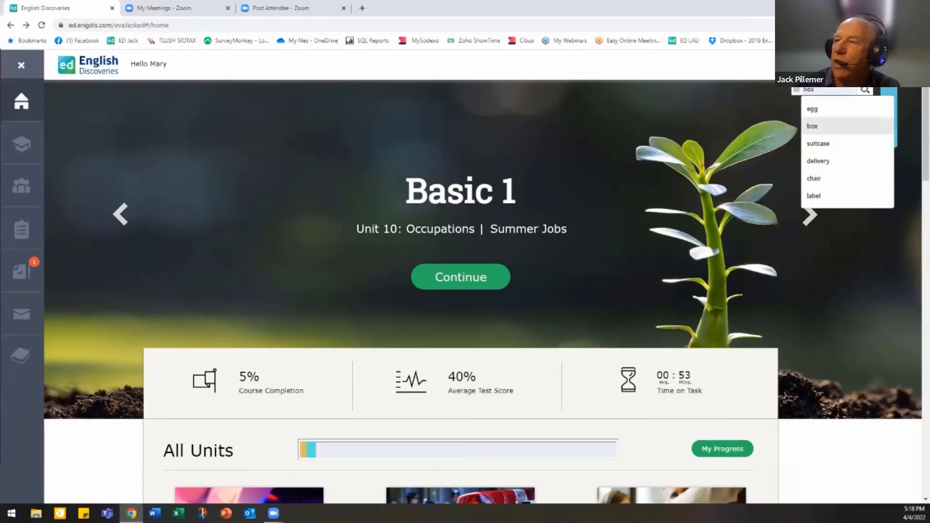
{"action": "left_click", "coordinate": [818, 144]}
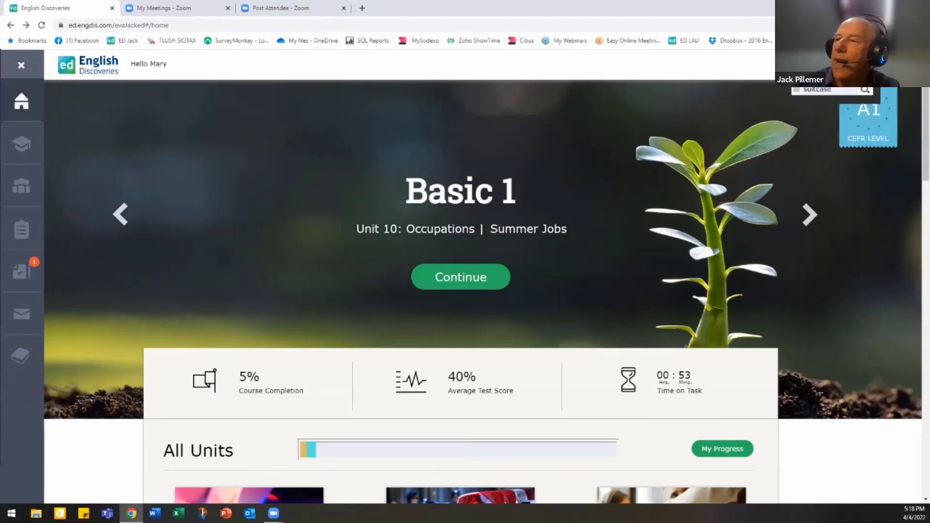
{"action": "left_click", "coordinate": [865, 90]}
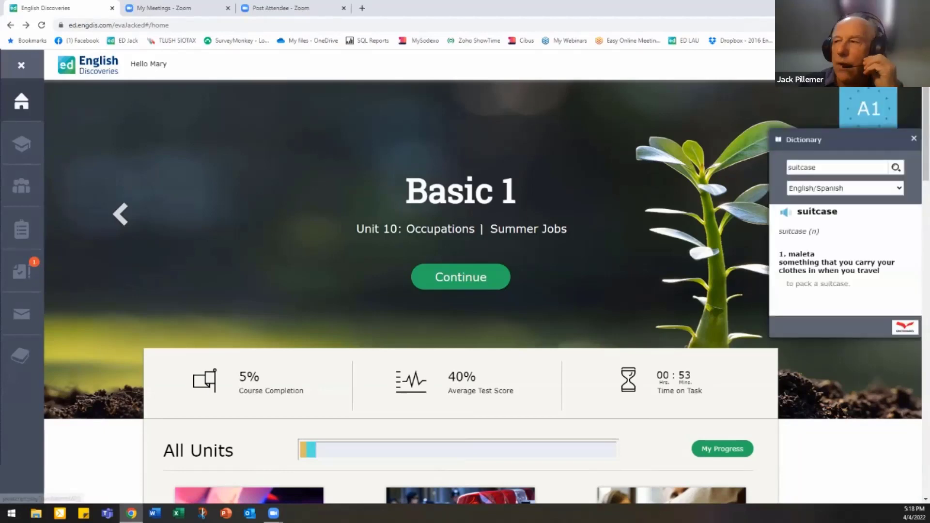
{"action": "left_click", "coordinate": [785, 212]}
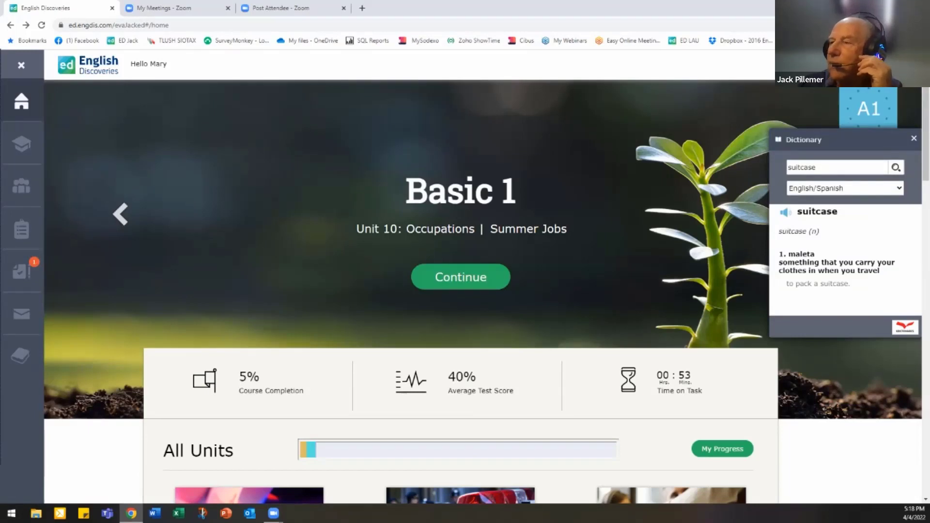
{"action": "left_click", "coordinate": [785, 212]}
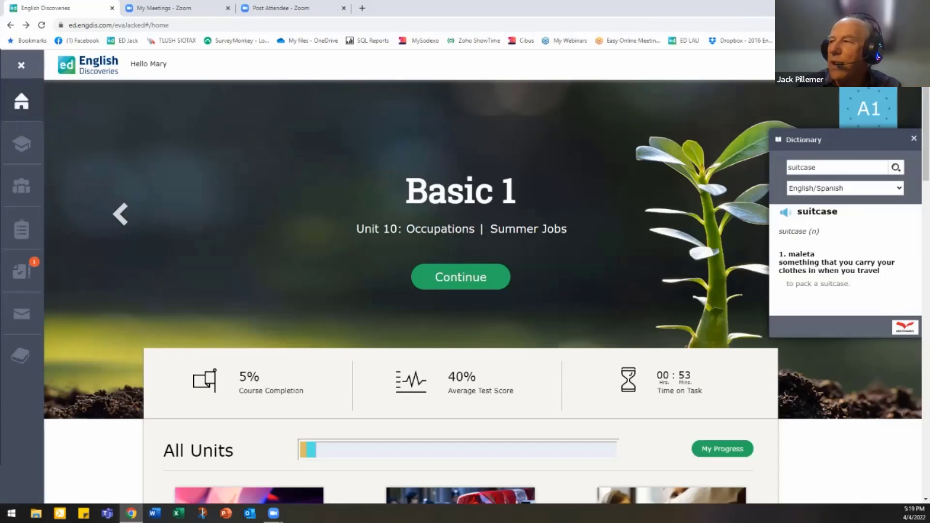
{"action": "left_click", "coordinate": [914, 139]}
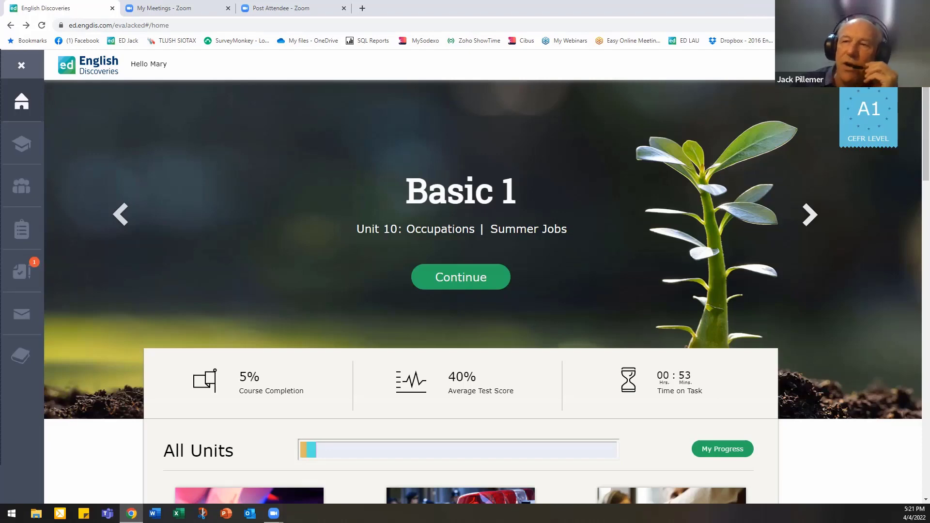
- Browse the All Units section of the Basic 1 course, examining the first unit cards and their progress bars
{"action": "left_click", "coordinate": [810, 215]}
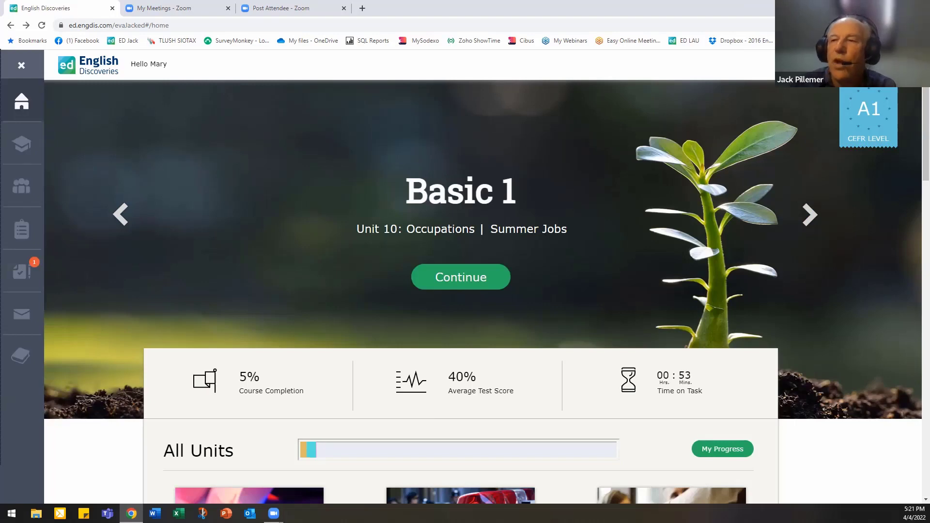
{"action": "scroll", "coordinate": [461, 276], "scroll_direction": "down", "scroll_amount": 6}
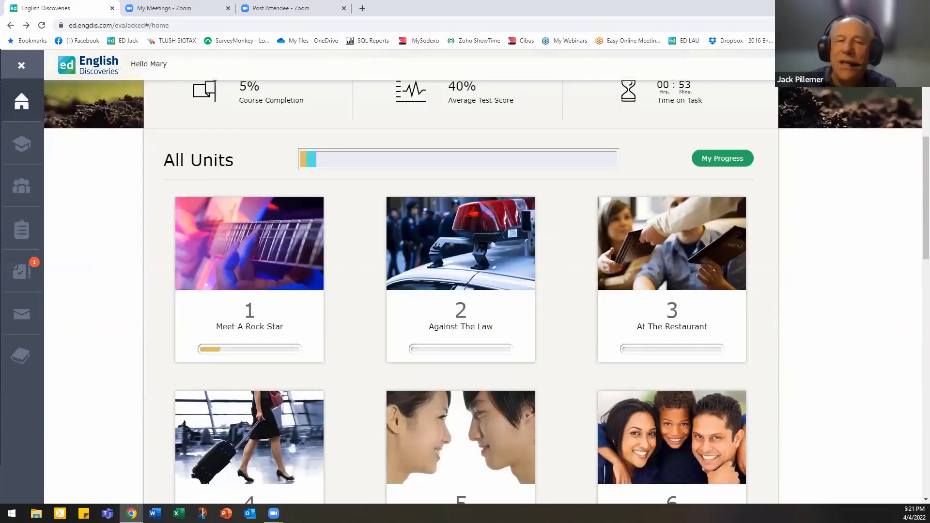
{"action": "mouse_move", "coordinate": [289, 252]}
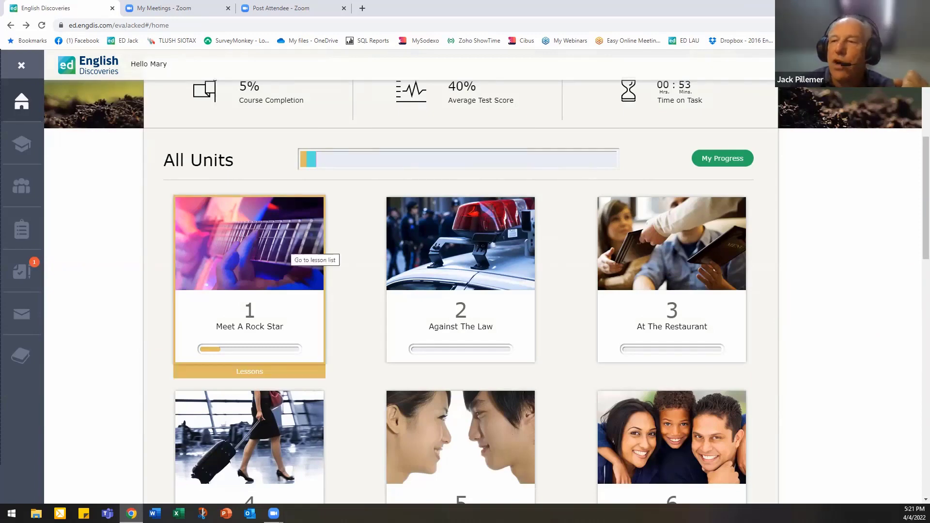
{"action": "scroll", "coordinate": [460, 278], "scroll_direction": "down", "scroll_amount": 1}
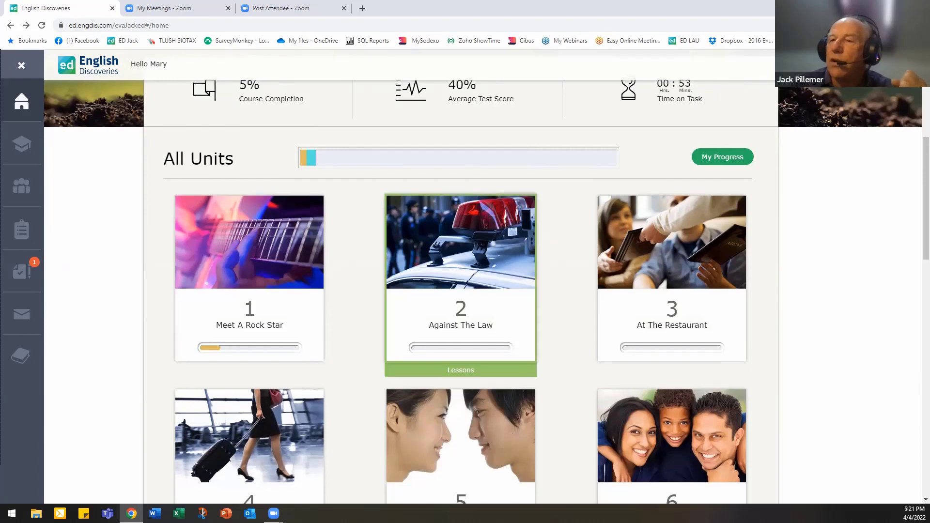
- Examine the unit cards of the Basic 1 course through unit 9, comparing their individual progress bars with the overall All Units bar
{"action": "scroll", "coordinate": [460, 279], "scroll_direction": "down", "scroll_amount": 4}
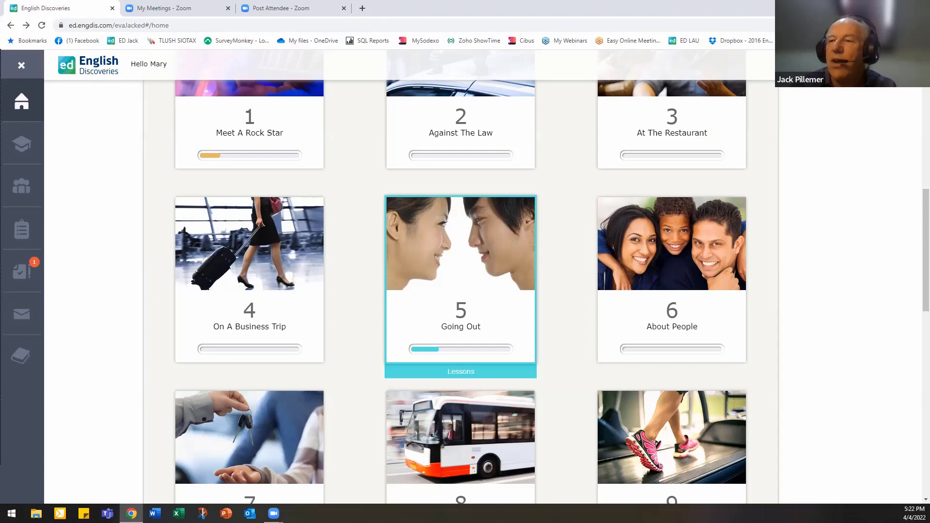
{"action": "scroll", "coordinate": [460, 266], "scroll_direction": "up", "scroll_amount": 2}
{"action": "scroll", "coordinate": [461, 193], "scroll_direction": "down", "scroll_amount": 4}
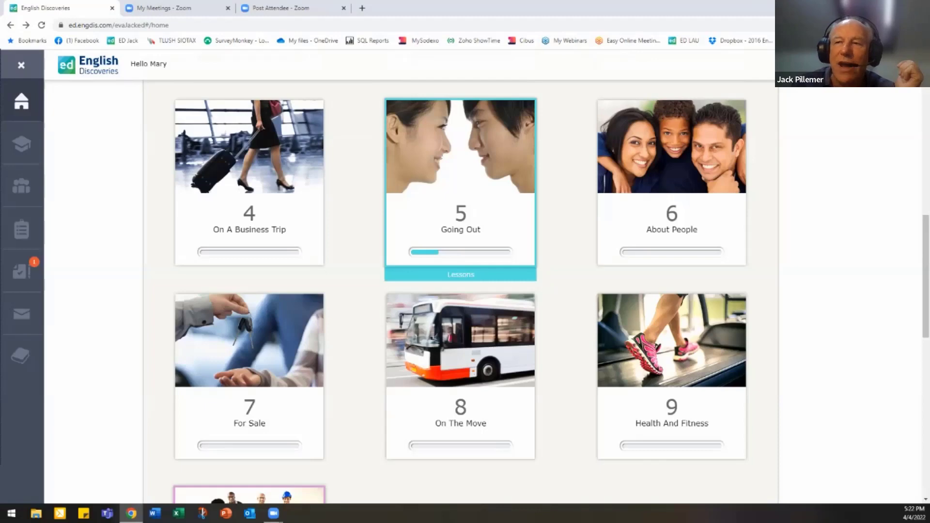
{"action": "scroll", "coordinate": [460, 290], "scroll_direction": "up", "scroll_amount": 4}
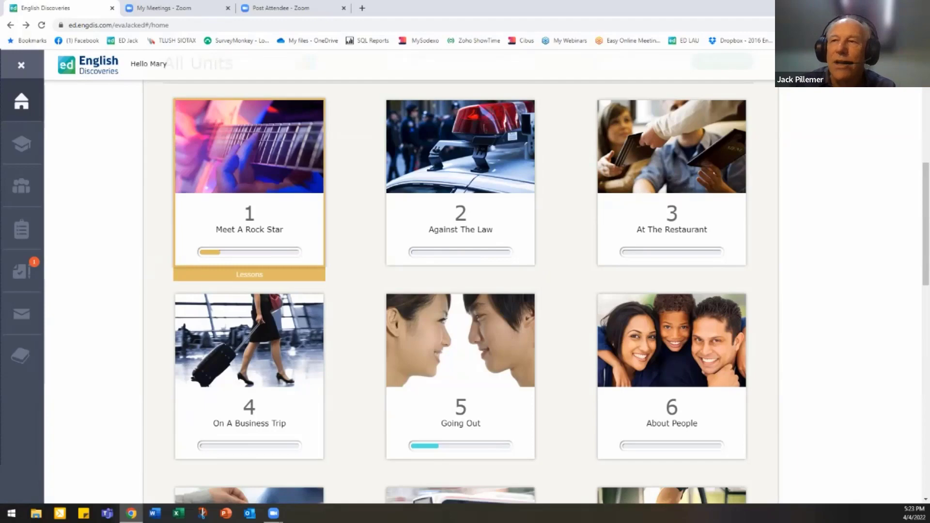
{"action": "scroll", "coordinate": [460, 290], "scroll_direction": "up", "scroll_amount": 3}
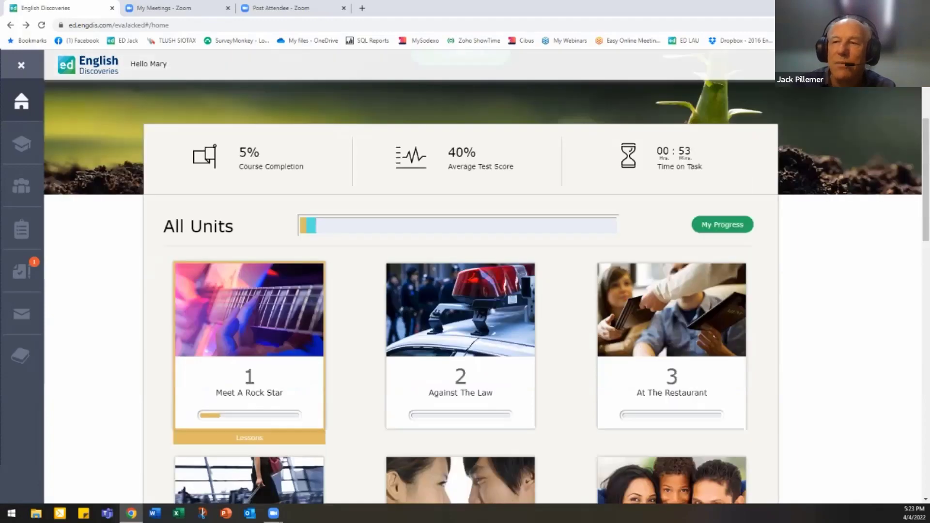
{"action": "scroll", "coordinate": [461, 291], "scroll_direction": "up", "scroll_amount": 1}
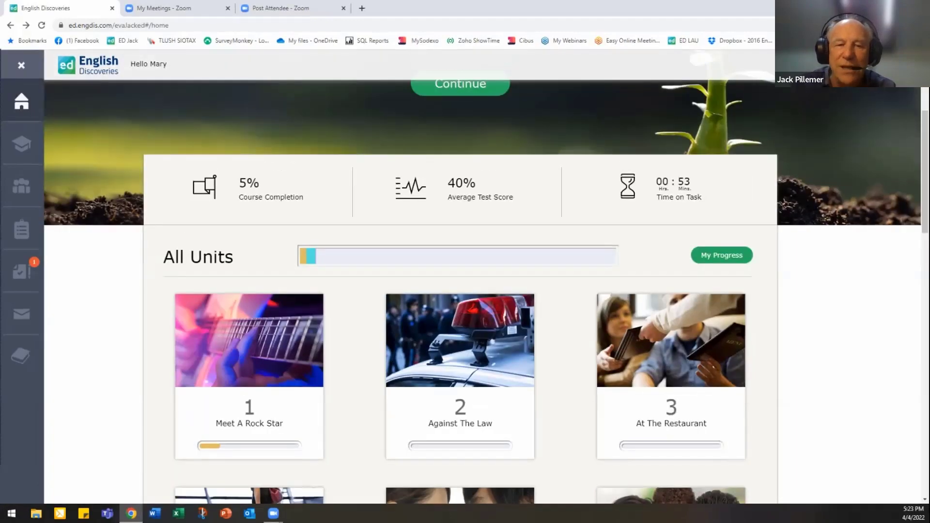
{"action": "mouse_move", "coordinate": [320, 259]}
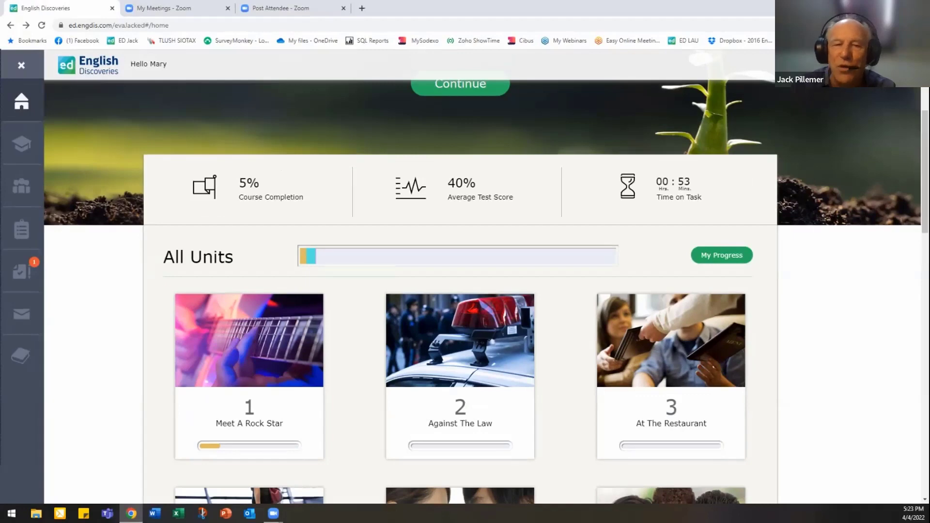
{"action": "mouse_move", "coordinate": [291, 336]}
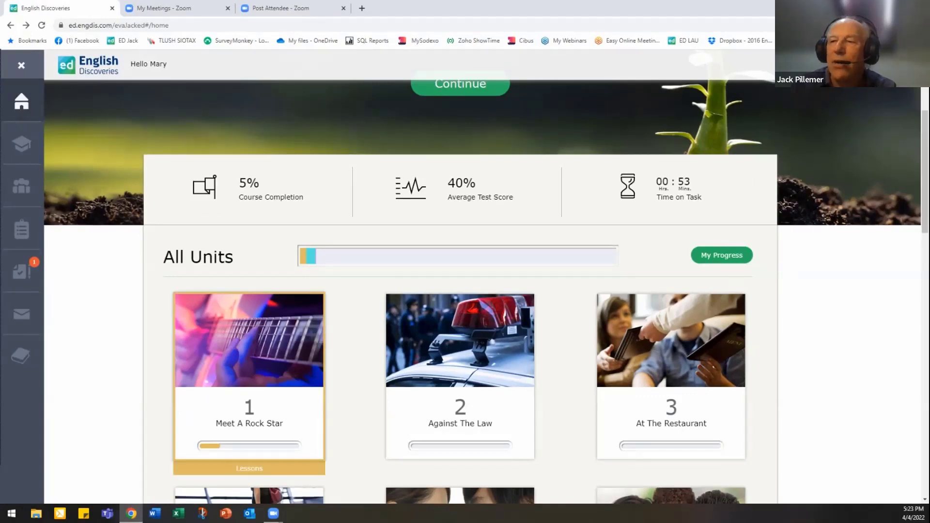
- Show the lessons of Unit 5, Going Out, through Magazine Enrichment, and view the unit's objectives, closing them when done
{"action": "scroll", "coordinate": [460, 290], "scroll_direction": "down", "scroll_amount": 6}
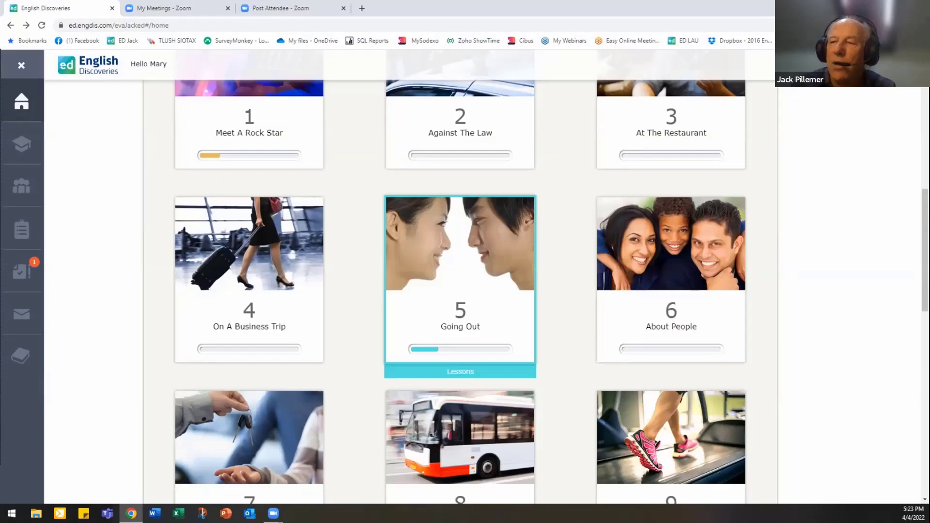
{"action": "left_click", "coordinate": [460, 371]}
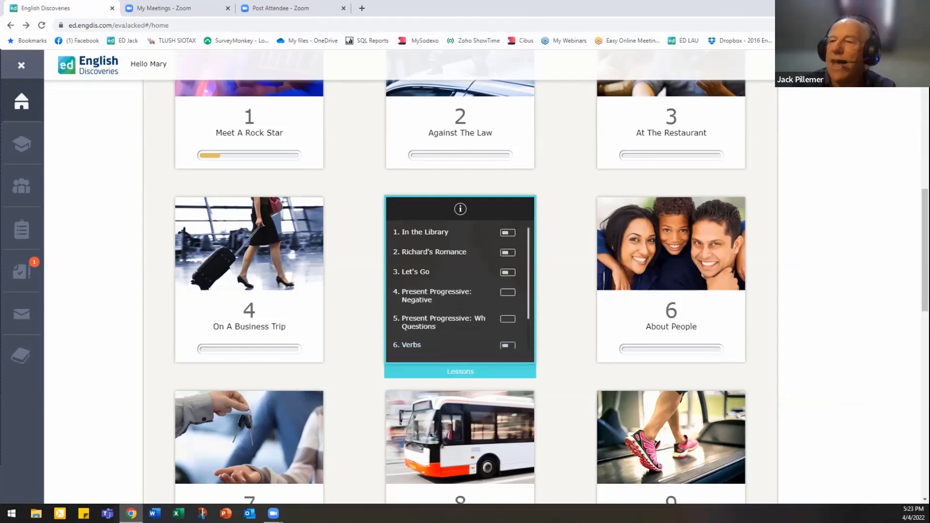
{"action": "scroll", "coordinate": [460, 291], "scroll_direction": "down", "scroll_amount": 1}
{"action": "scroll", "coordinate": [460, 290], "scroll_direction": "down", "scroll_amount": 1}
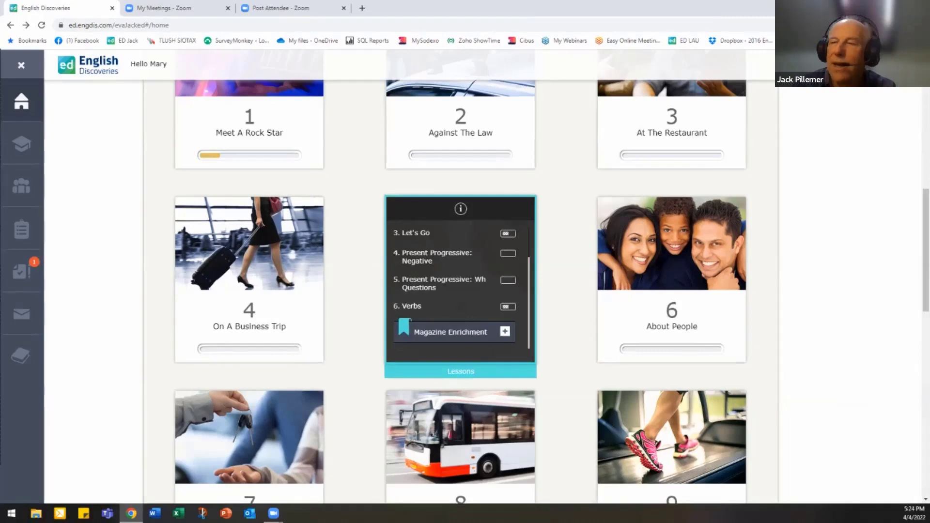
{"action": "scroll", "coordinate": [460, 281], "scroll_direction": "up", "scroll_amount": 6}
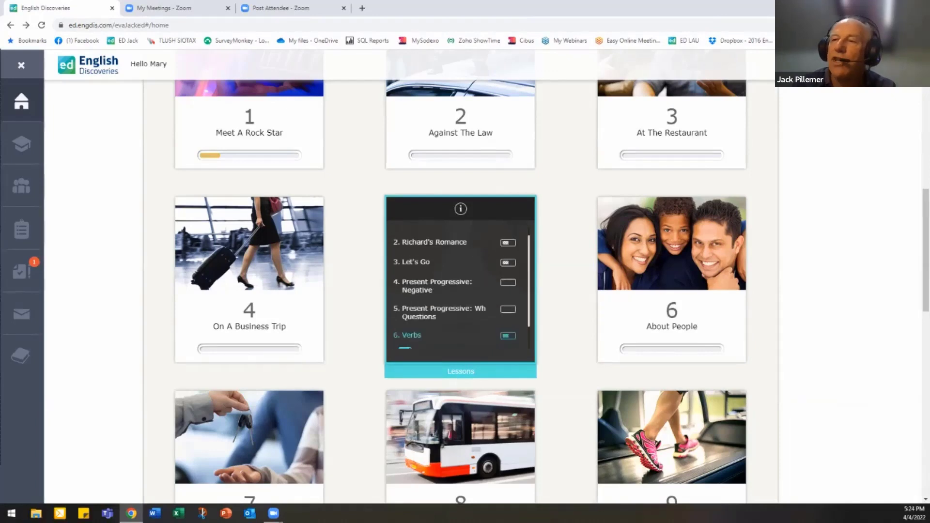
{"action": "scroll", "coordinate": [460, 339], "scroll_direction": "down", "scroll_amount": 2}
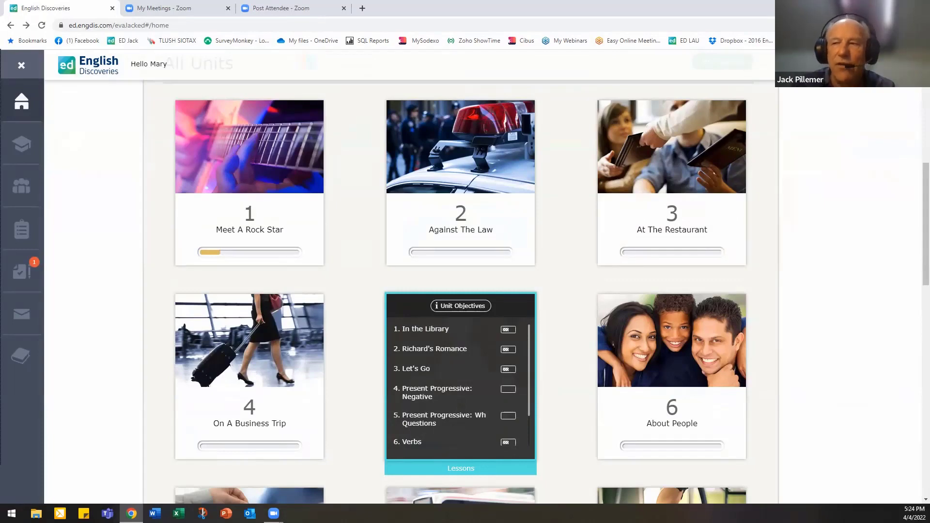
{"action": "left_click", "coordinate": [462, 306]}
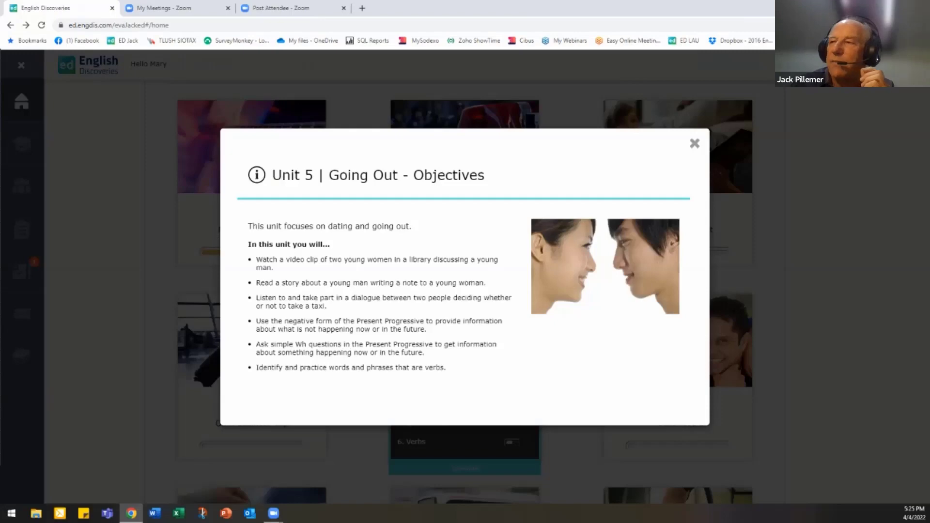
{"action": "left_click", "coordinate": [695, 144]}
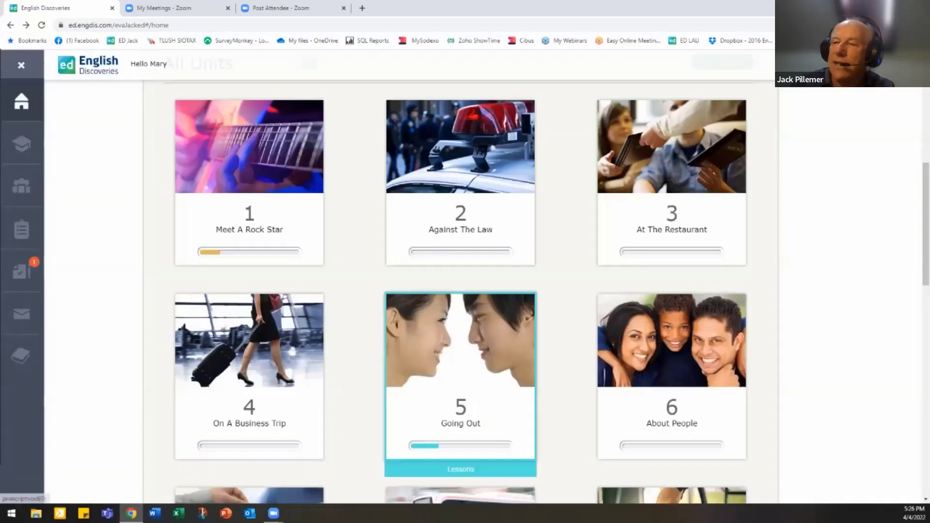
- Open Lesson 1, In the Library, from Unit 5 and view the unit's lesson list and the lesson's step list
{"action": "left_click", "coordinate": [461, 468]}
{"action": "left_click", "coordinate": [421, 329]}
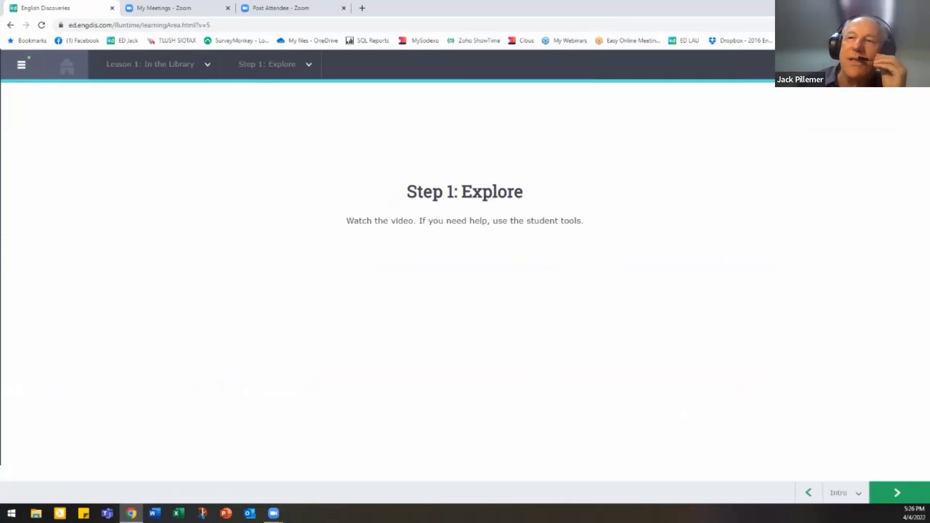
{"action": "left_click", "coordinate": [208, 65]}
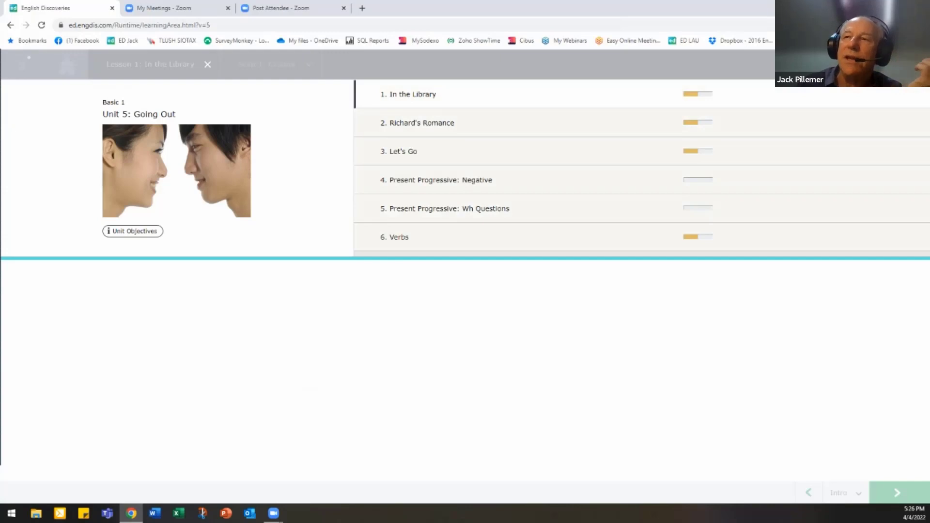
{"action": "left_click", "coordinate": [208, 64]}
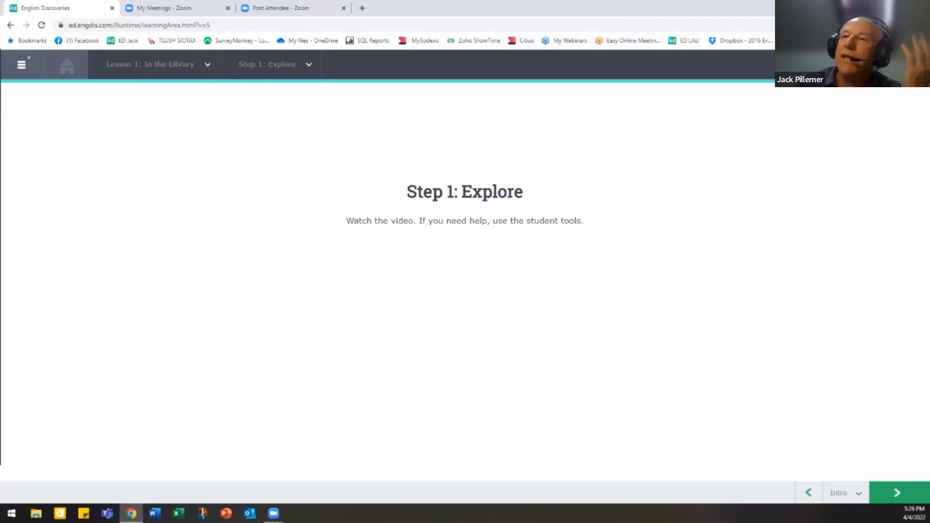
{"action": "left_click", "coordinate": [308, 65]}
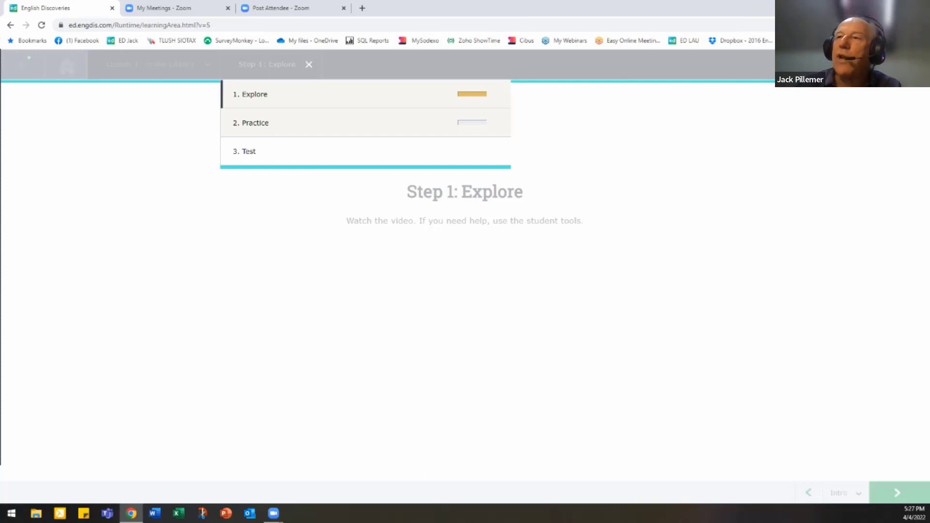
{"action": "left_click", "coordinate": [308, 65]}
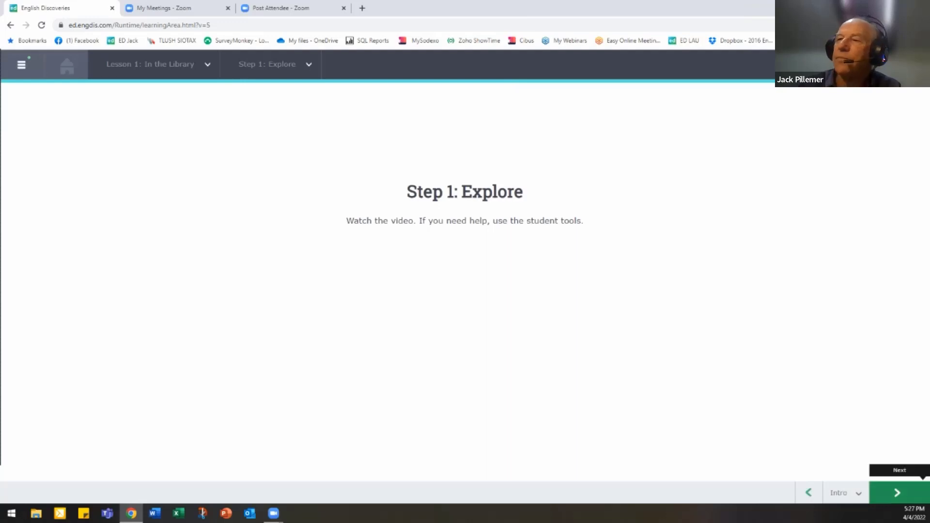
- Advance to the Explore step's video, play its opening, replay it from the start and pause it
{"action": "left_click", "coordinate": [896, 493]}
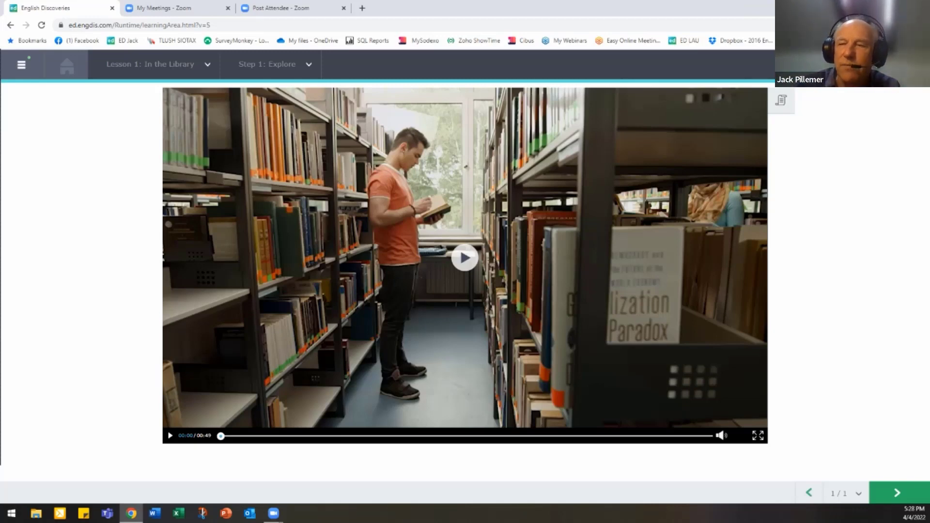
{"action": "key", "text": "space"}
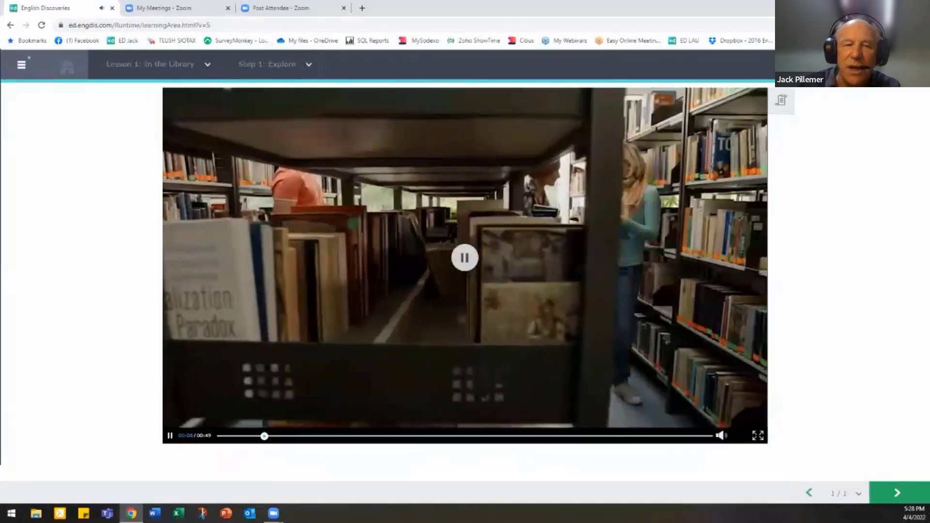
{"action": "key", "text": "space"}
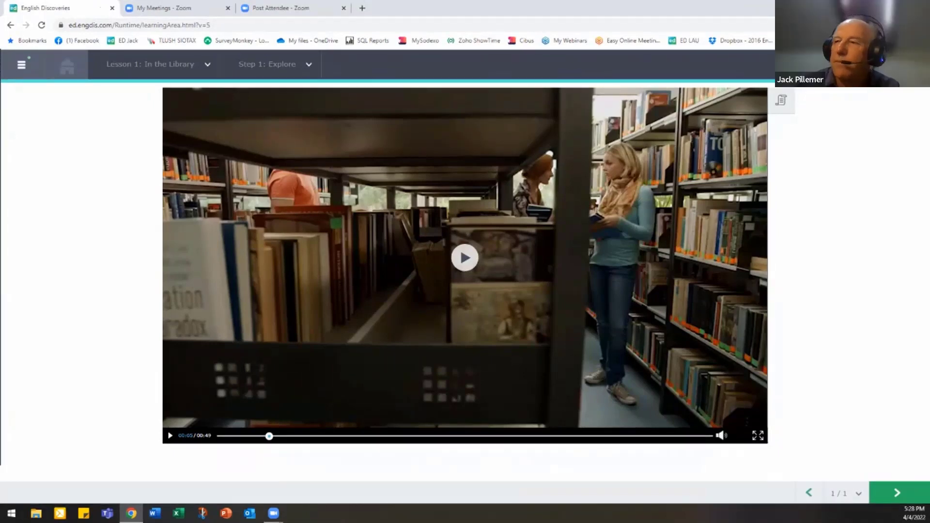
{"action": "left_click", "coordinate": [219, 436]}
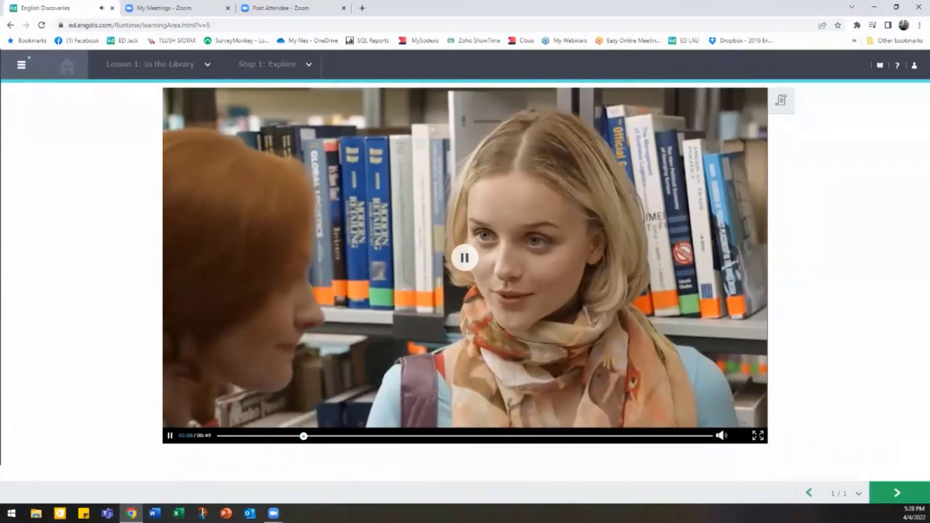
{"action": "key", "text": "space"}
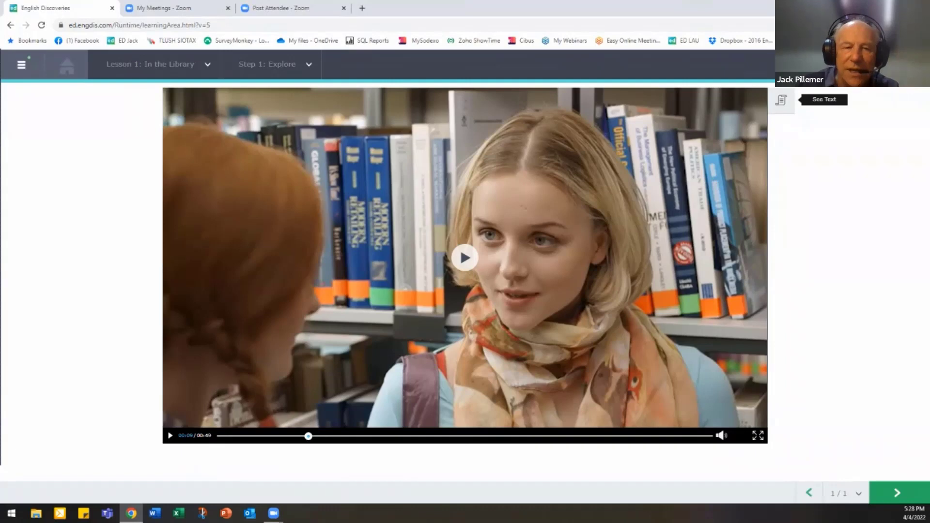
- Show the video's text alongside it and resume playback, pausing at the line "No. He's studying and listening to music."
{"action": "left_click", "coordinate": [781, 99]}
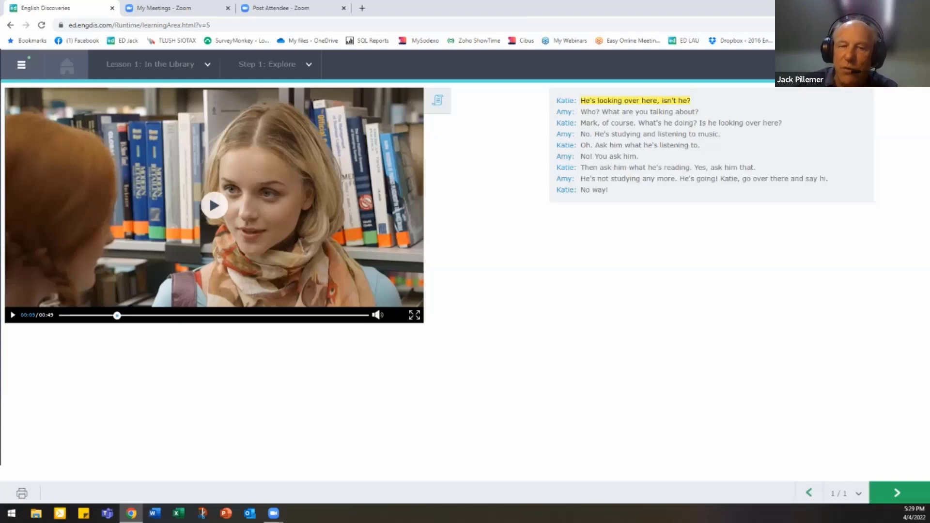
{"action": "left_click", "coordinate": [13, 315]}
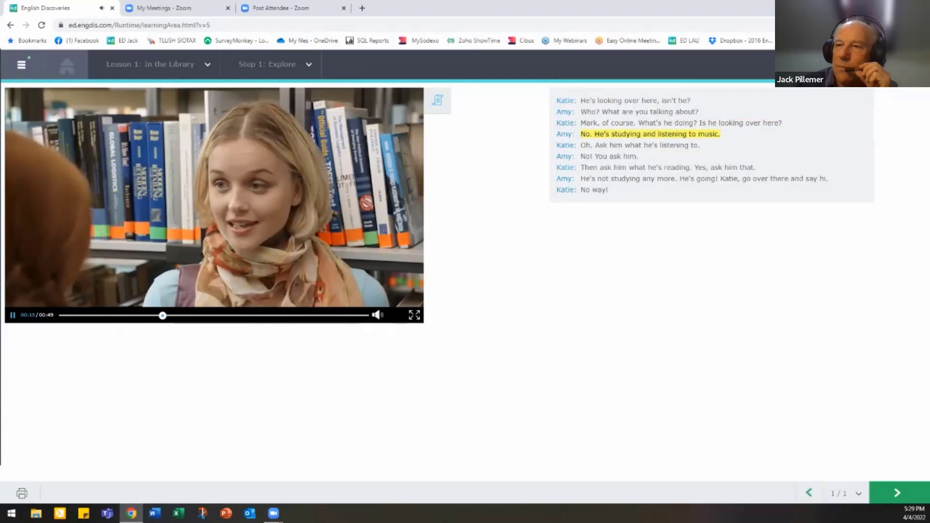
{"action": "key", "text": "space"}
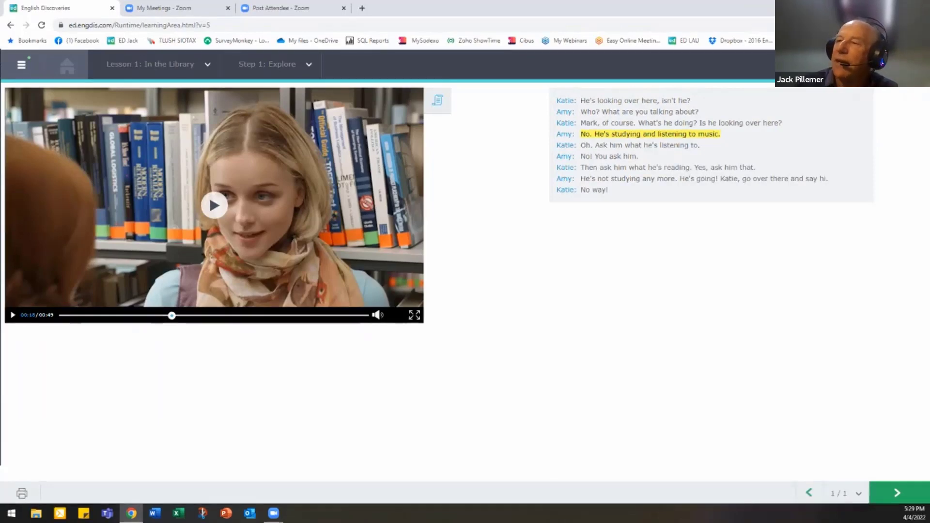
- View the translation of the highlighted line "No. He's studying and listening to music." and close it
{"action": "left_click", "coordinate": [669, 135]}
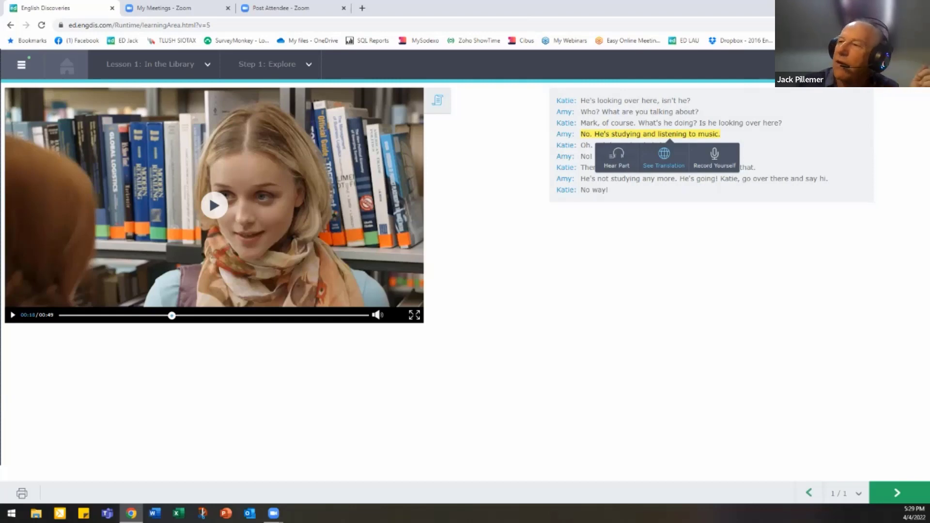
{"action": "left_click", "coordinate": [664, 157]}
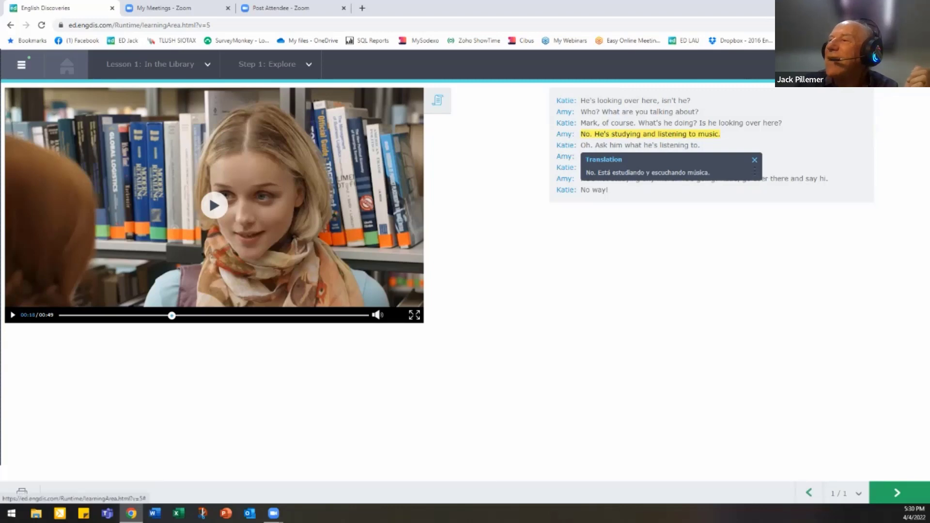
{"action": "left_click", "coordinate": [754, 160]}
- Make two voice recordings of "No. He's studying and listening to music." using the model pronunciation, and send the first recording to the teacher
{"action": "left_click", "coordinate": [663, 135]}
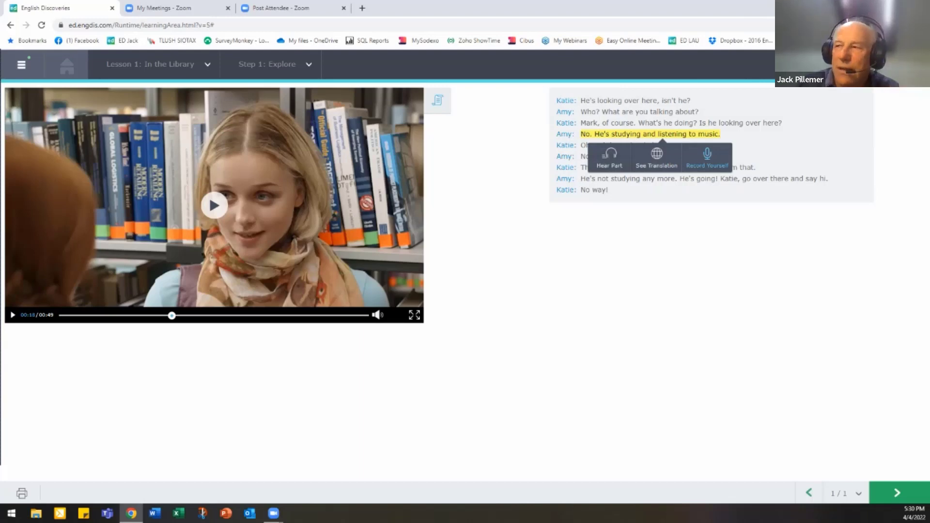
{"action": "left_click", "coordinate": [707, 157]}
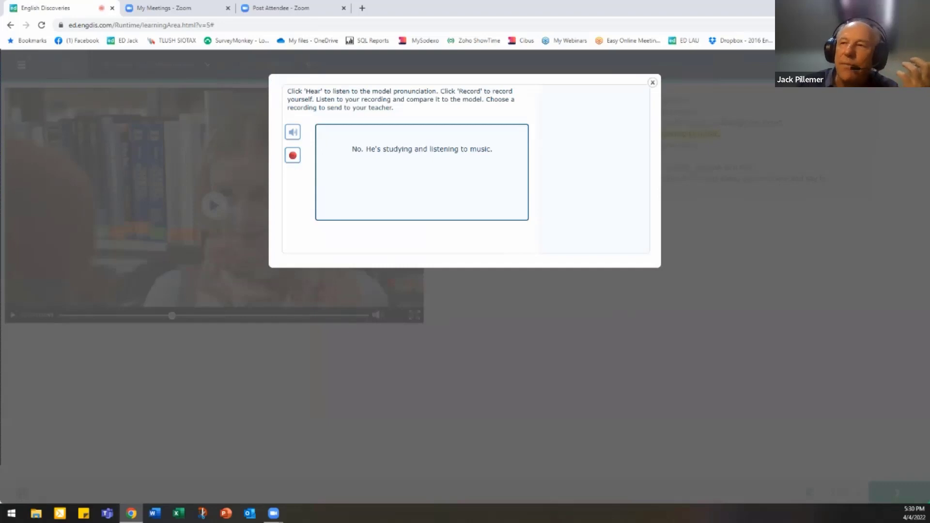
{"action": "left_click", "coordinate": [292, 132]}
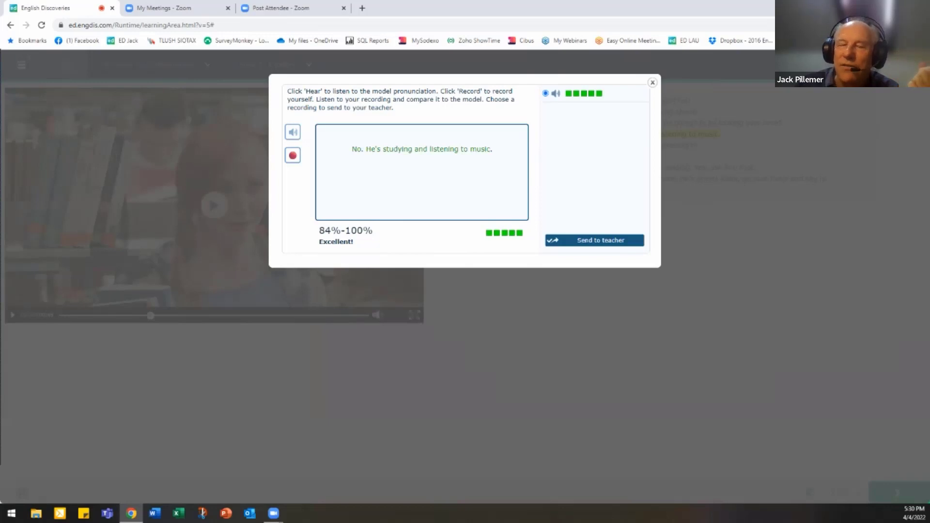
{"action": "left_click", "coordinate": [292, 155]}
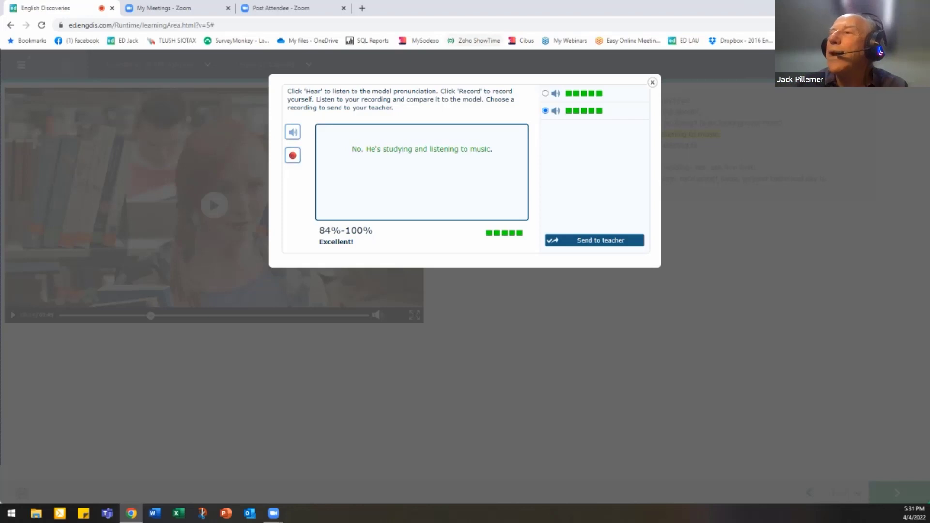
{"action": "left_click", "coordinate": [545, 93]}
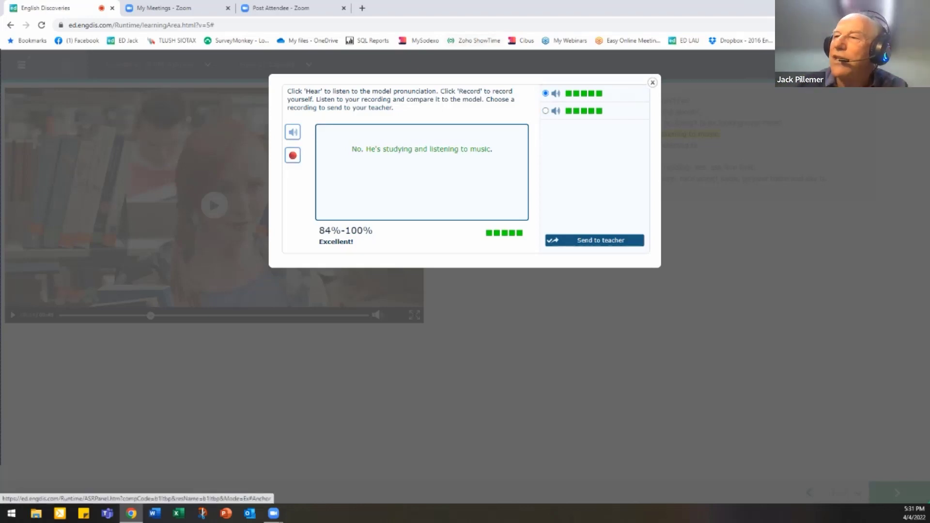
{"action": "left_click", "coordinate": [594, 240]}
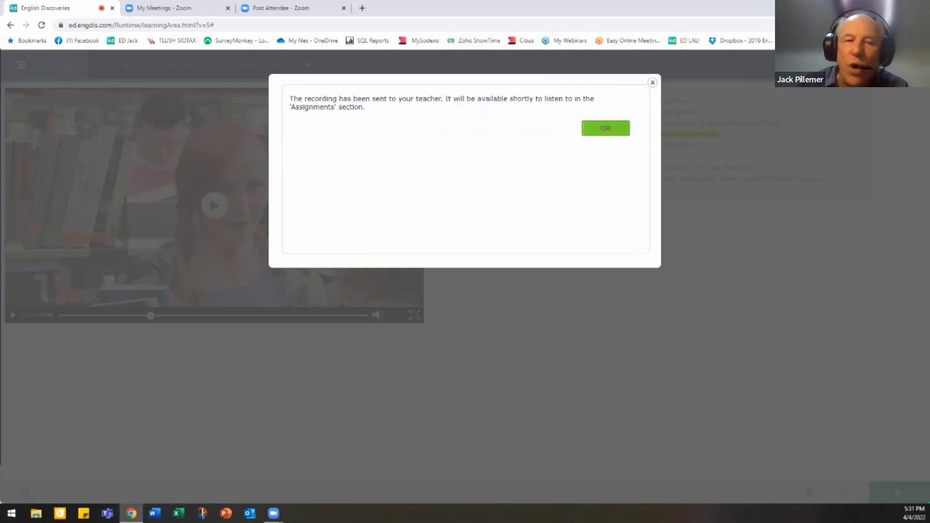
- Record the transcript line "Oh. Ask him what he's listening to." and send the recording to the teacher
{"action": "left_click", "coordinate": [606, 128]}
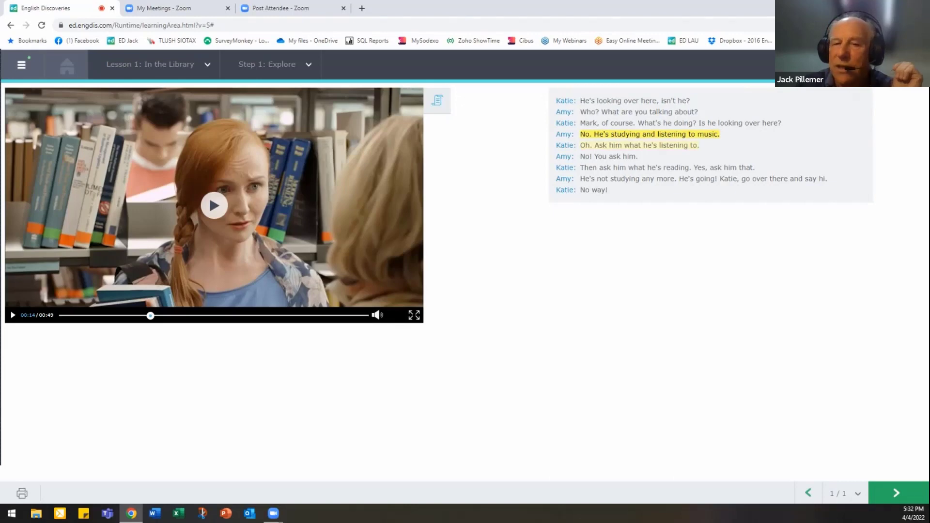
{"action": "left_click", "coordinate": [639, 146]}
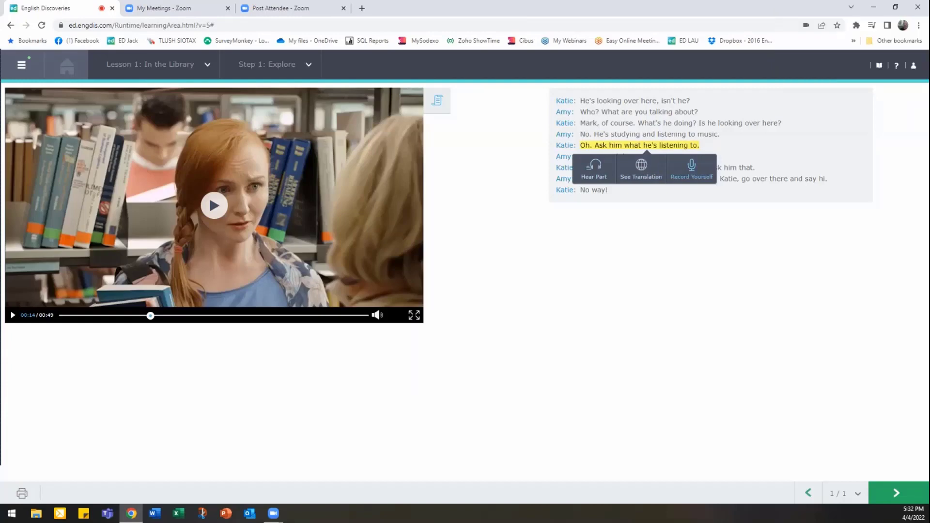
{"action": "left_click", "coordinate": [691, 170]}
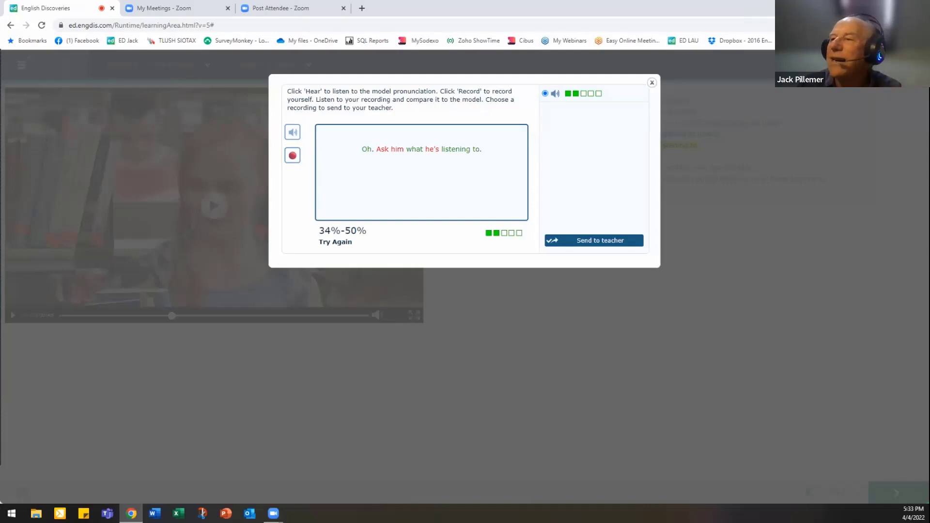
{"action": "left_click", "coordinate": [593, 240]}
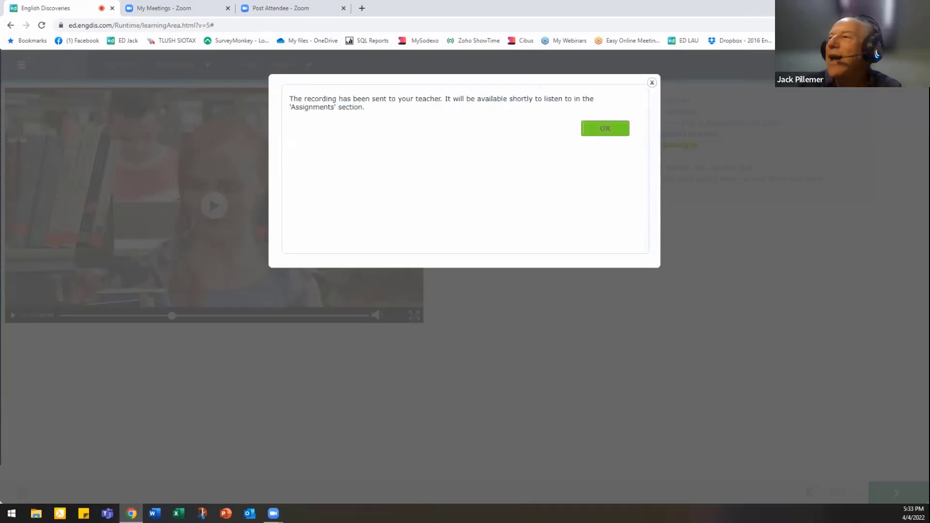
{"action": "left_click", "coordinate": [604, 128]}
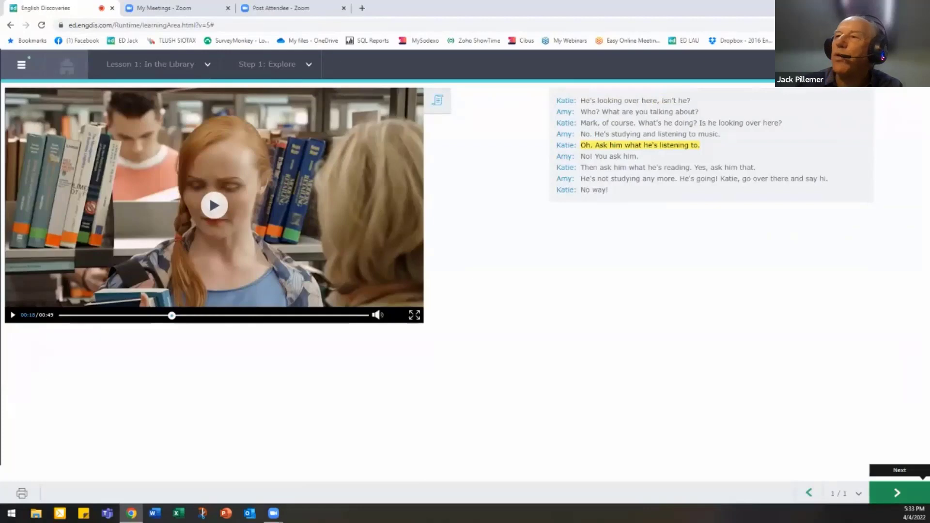
- Advance to the Practice step's first task, match Mark, Katie and Amy to their images, and check the answers
{"action": "left_click", "coordinate": [897, 493]}
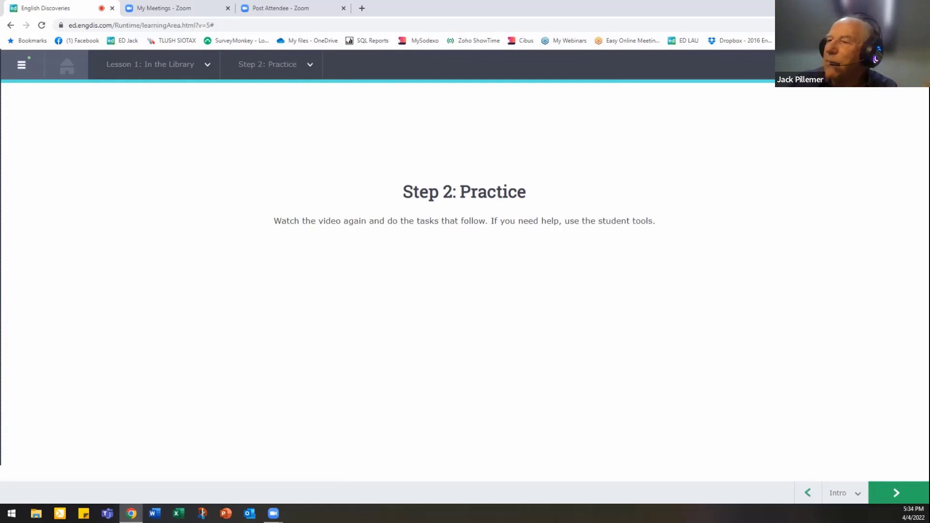
{"action": "left_click", "coordinate": [896, 493]}
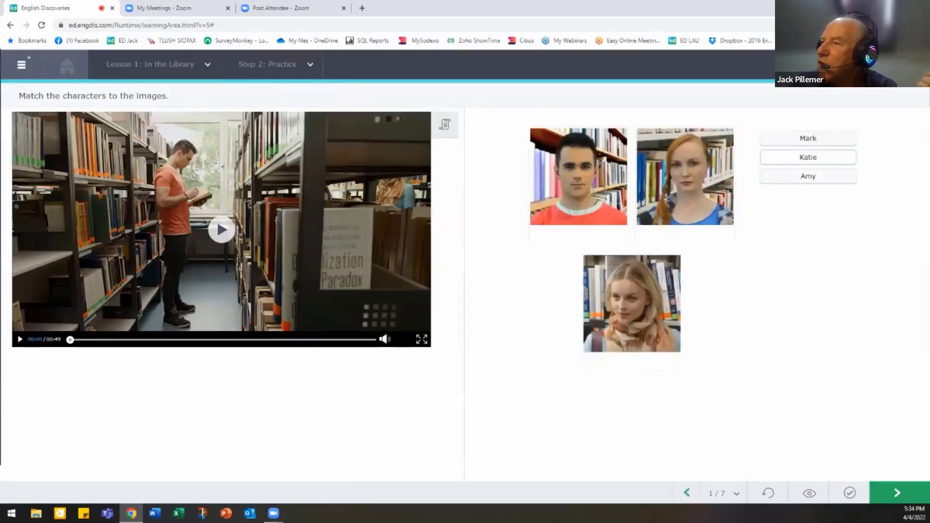
{"action": "left_click_drag", "start_coordinate": [807, 138], "coordinate": [561, 234]}
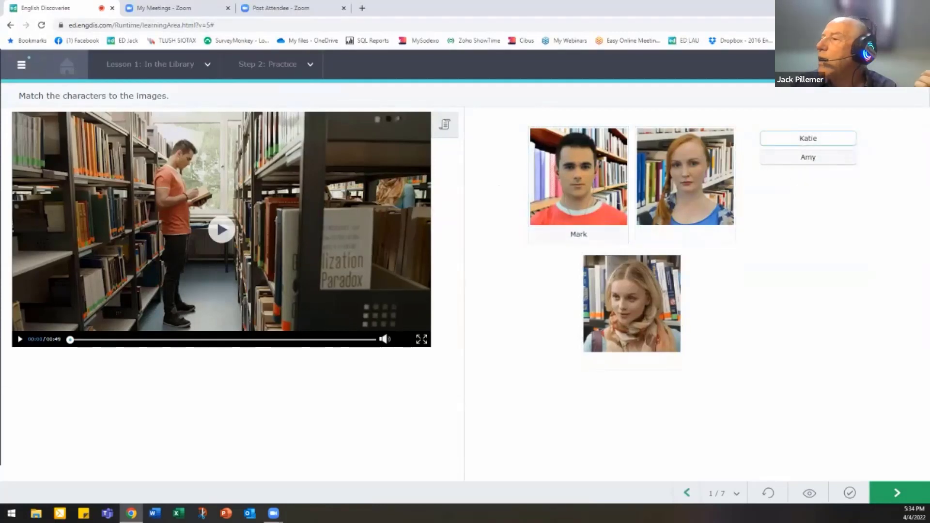
{"action": "left_click_drag", "start_coordinate": [808, 138], "coordinate": [678, 230]}
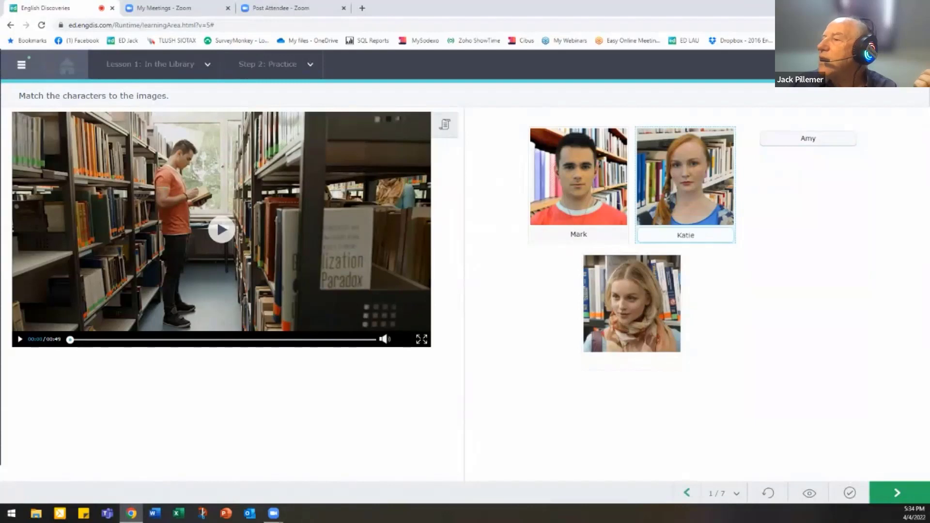
{"action": "left_click_drag", "start_coordinate": [808, 138], "coordinate": [635, 334]}
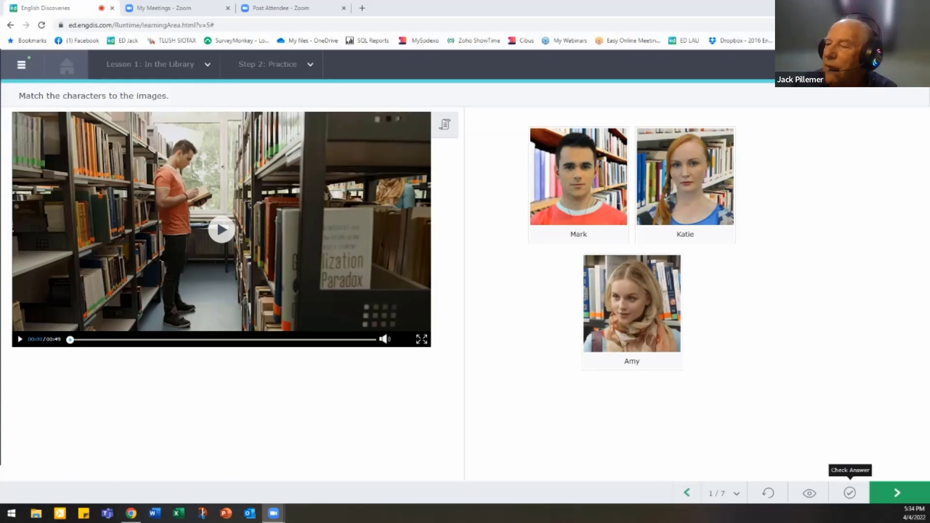
{"action": "left_click", "coordinate": [850, 493]}
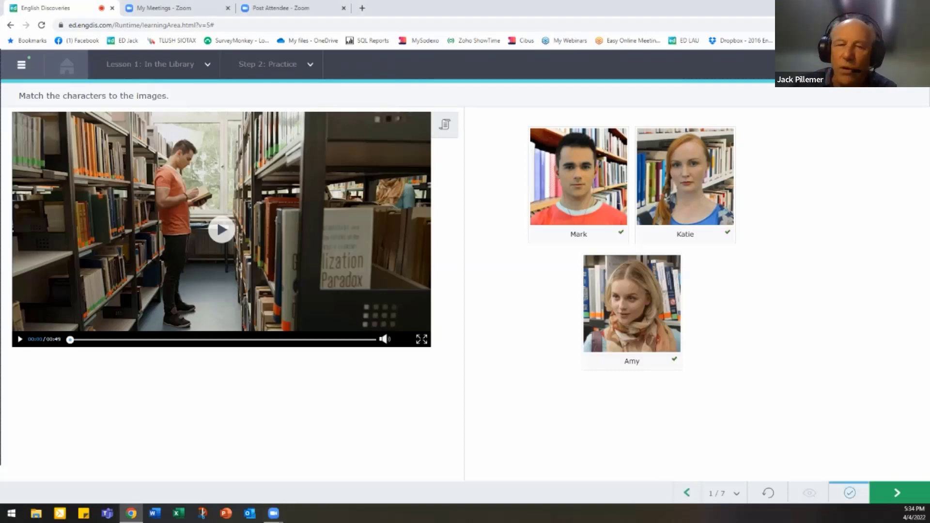
- Skip the conversation task and check "In a bookstore" for "Where are Katie and Amy?", then clear it and check "In a library"
{"action": "left_click", "coordinate": [897, 492]}
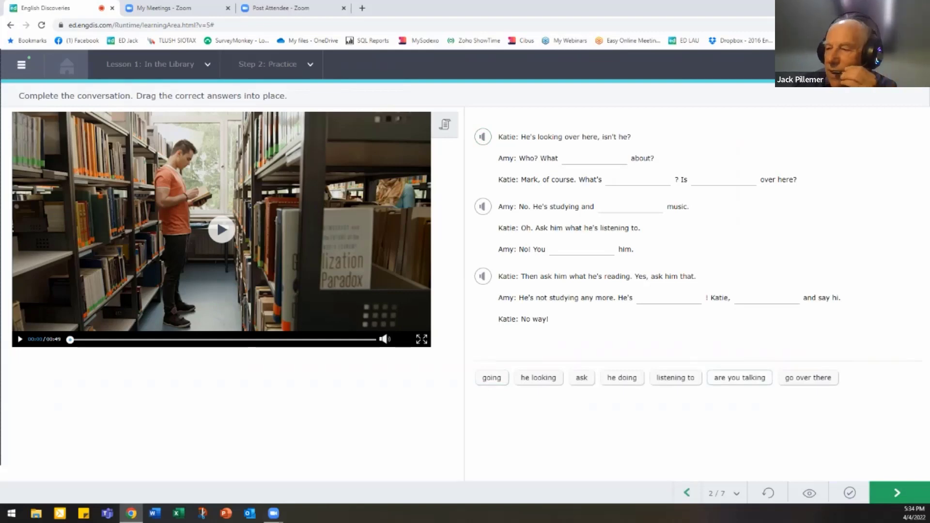
{"action": "left_click", "coordinate": [897, 492]}
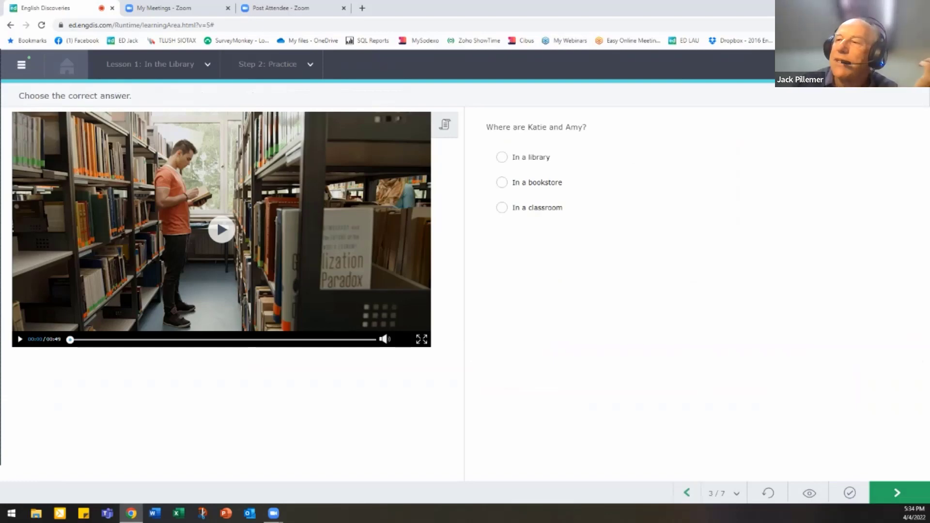
{"action": "left_click", "coordinate": [502, 182]}
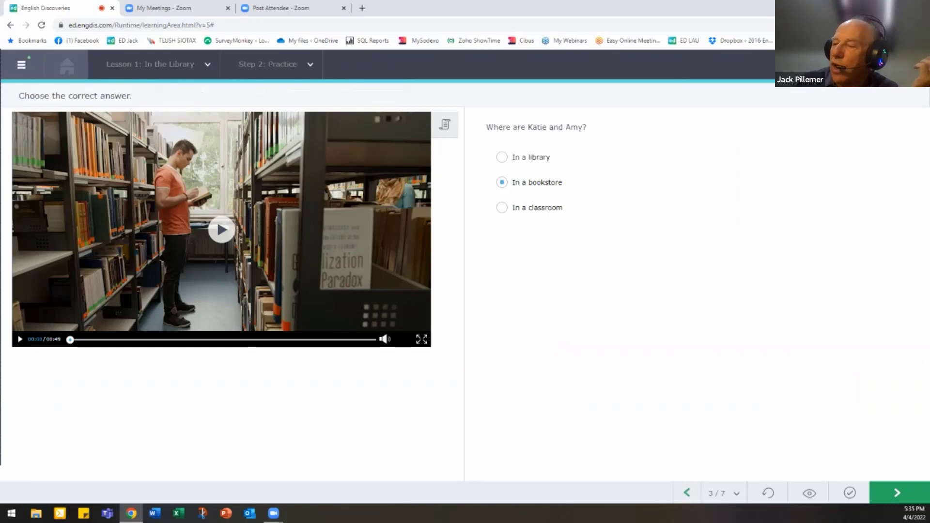
{"action": "left_click", "coordinate": [849, 492]}
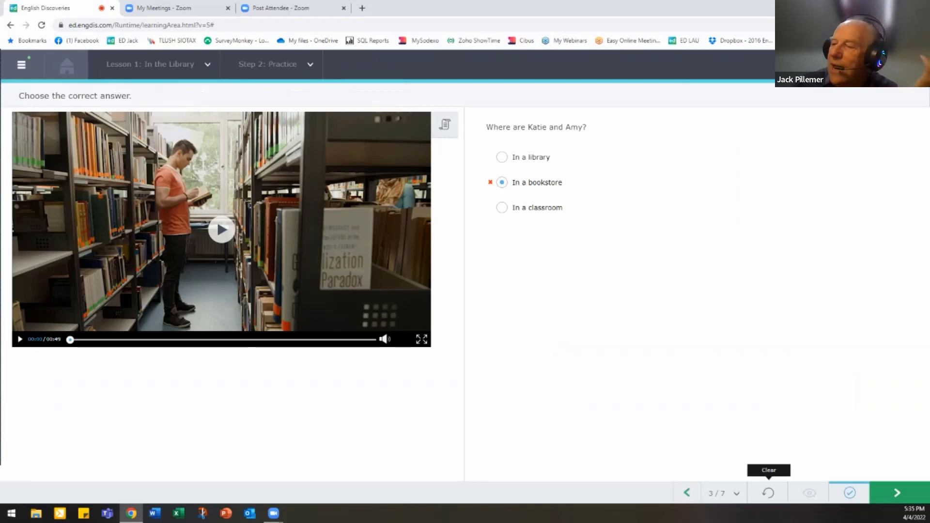
{"action": "left_click", "coordinate": [768, 493]}
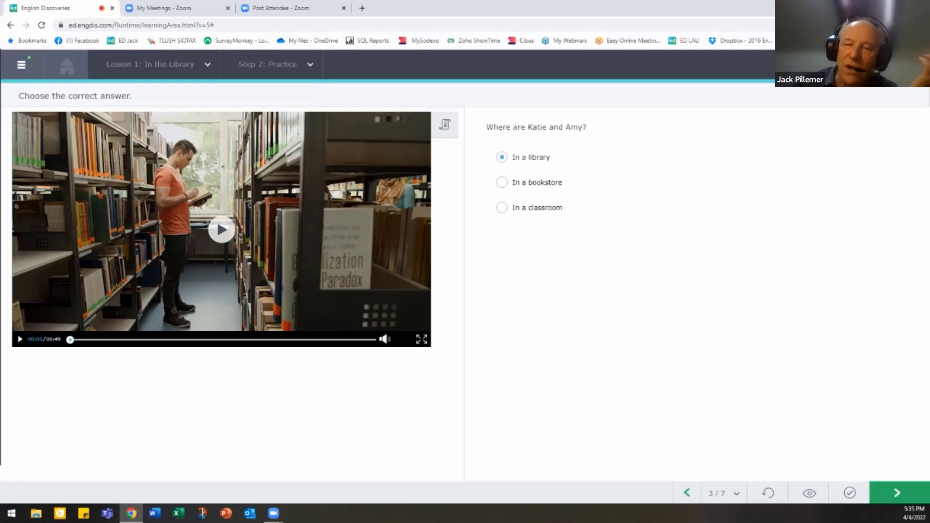
{"action": "left_click", "coordinate": [850, 492]}
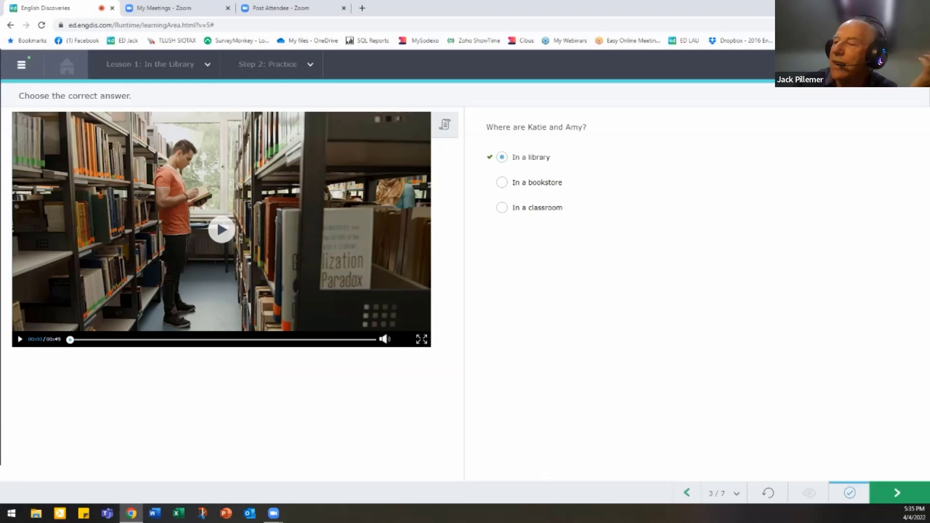
- In task 4, sort "Katie wants to know what Mark is doing." as True and "Mark is listening to music." as False, check, and clear
{"action": "left_click", "coordinate": [897, 492]}
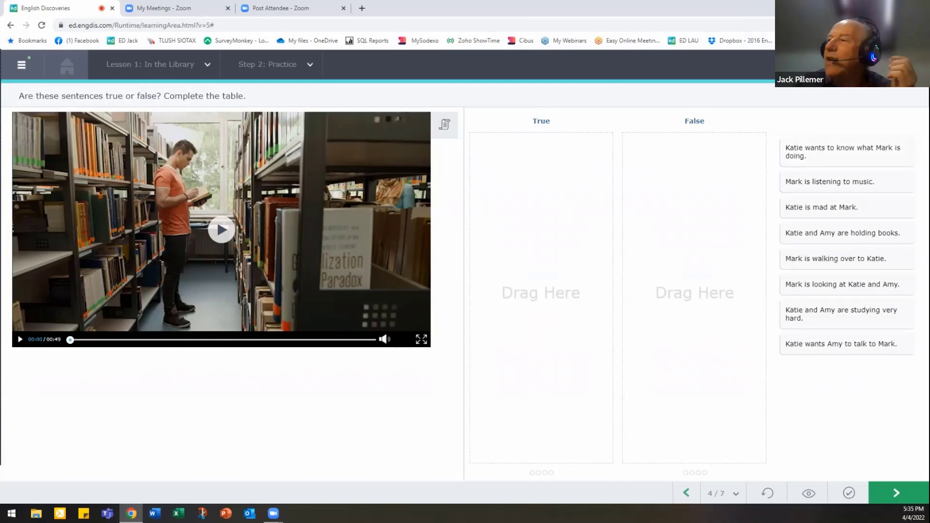
{"action": "left_click_drag", "start_coordinate": [847, 152], "coordinate": [596, 151]}
{"action": "left_click_drag", "start_coordinate": [847, 148], "coordinate": [699, 153]}
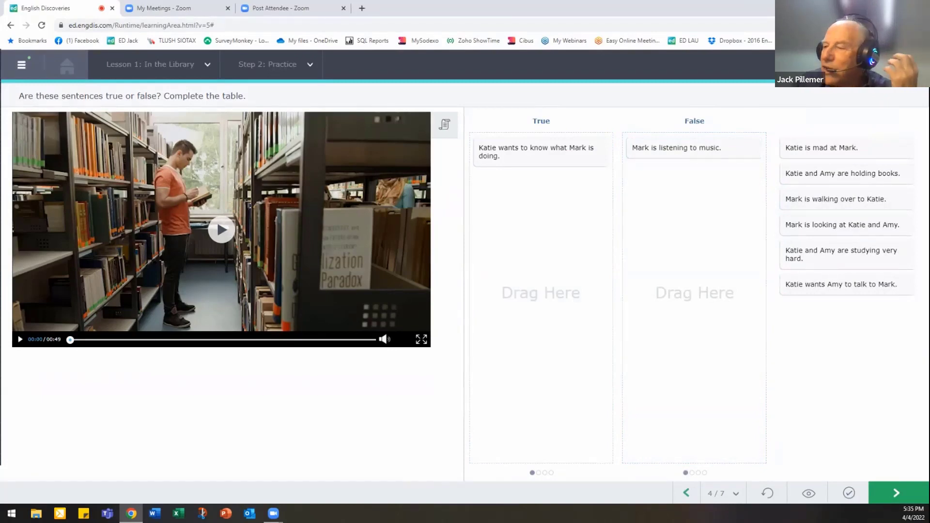
{"action": "left_click", "coordinate": [849, 493]}
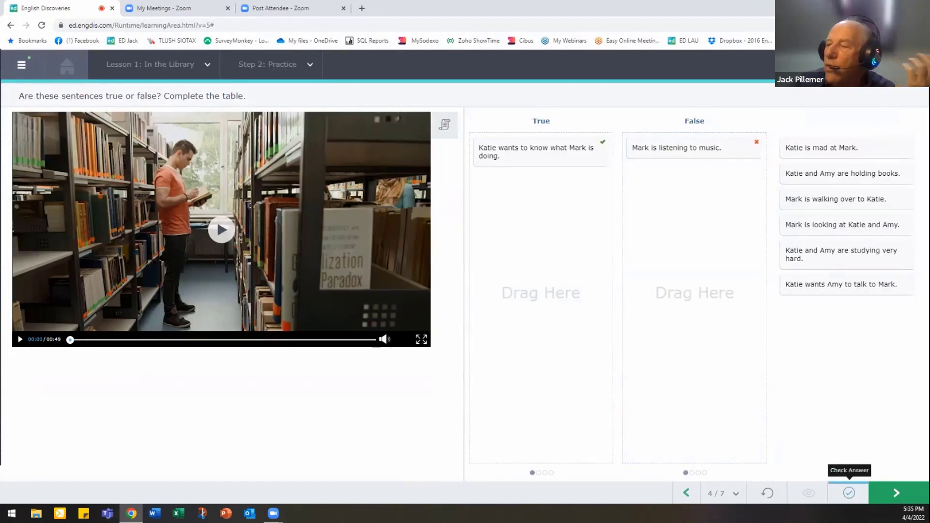
{"action": "left_click", "coordinate": [768, 492]}
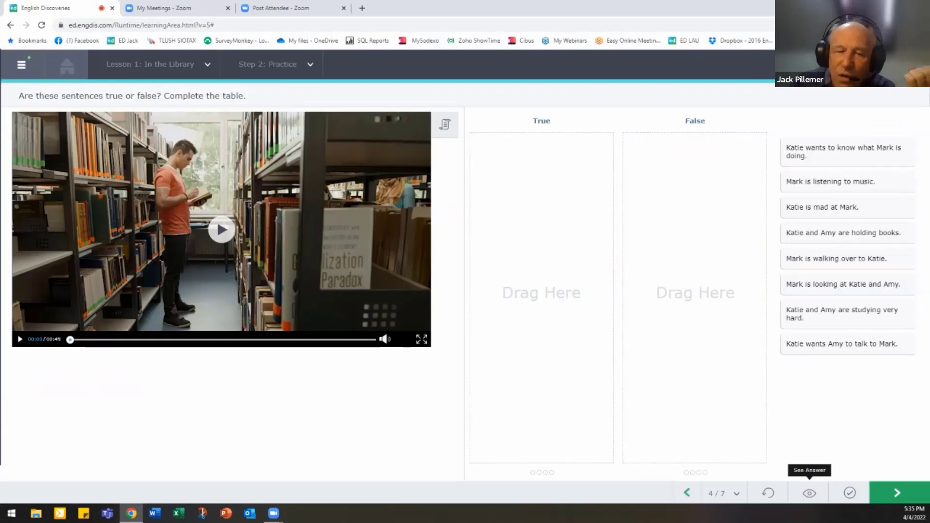
- Reveal the true-or-false task's correct answers, go back to task 3, and move forward to task 5
{"action": "left_click", "coordinate": [808, 492]}
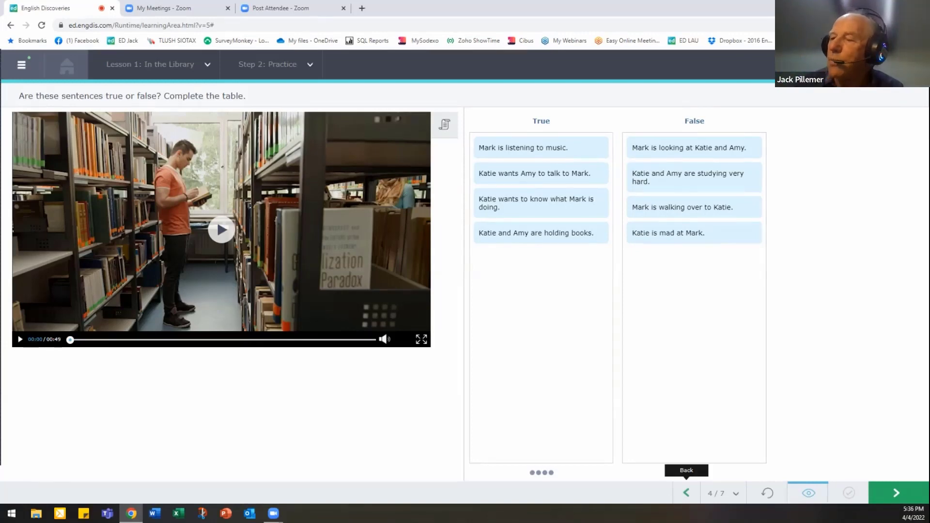
{"action": "left_click", "coordinate": [686, 493]}
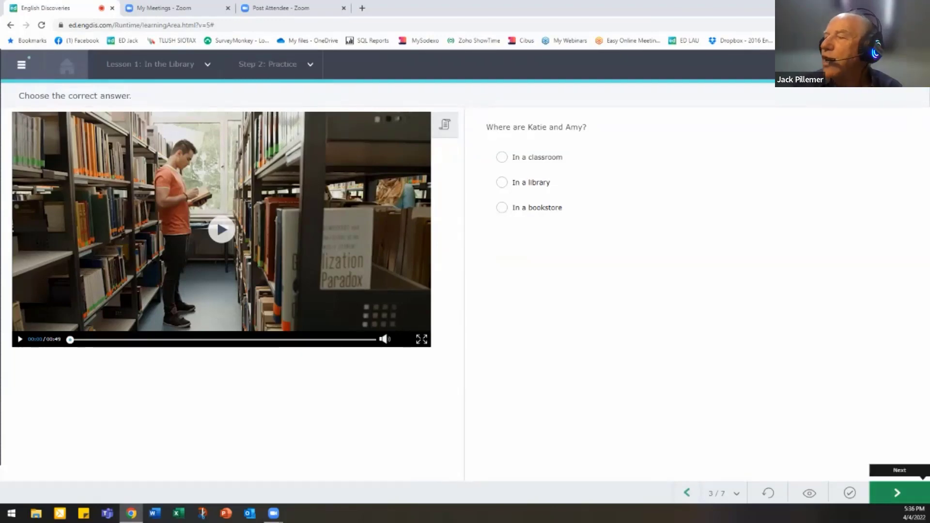
{"action": "left_click", "coordinate": [898, 493]}
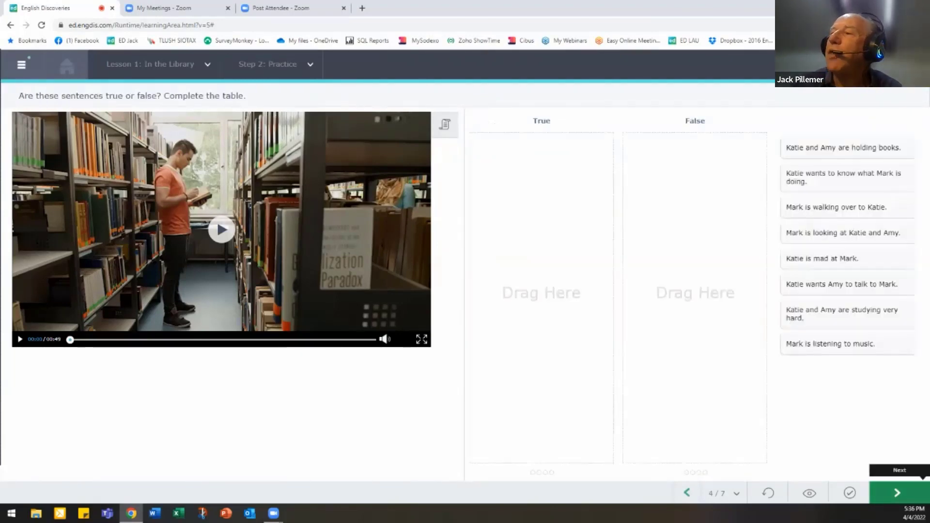
{"action": "left_click", "coordinate": [898, 493]}
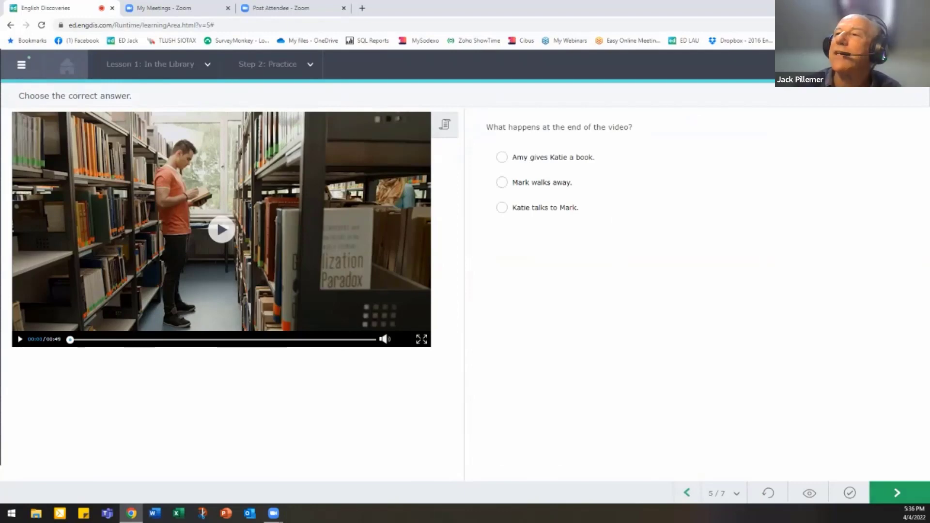
- Switch to the lesson's Test step and start the test
{"action": "left_click", "coordinate": [310, 64]}
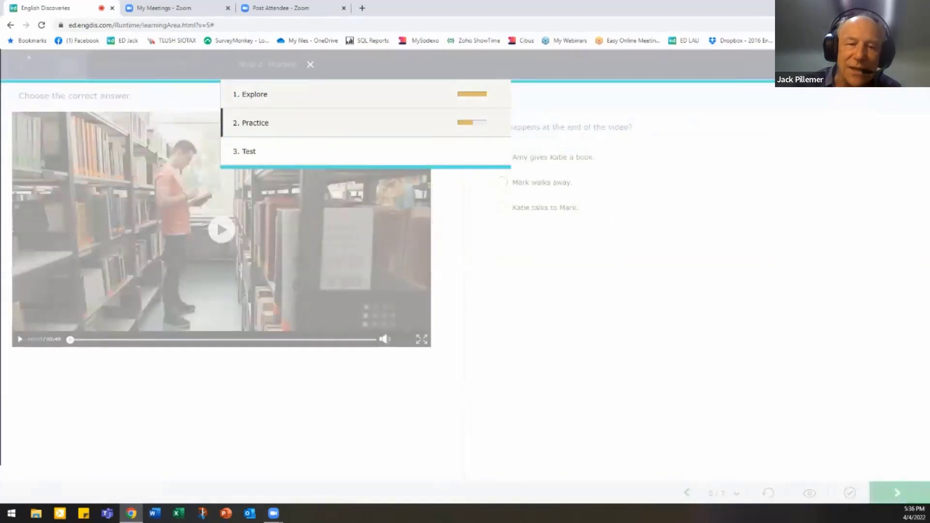
{"action": "left_click", "coordinate": [249, 152]}
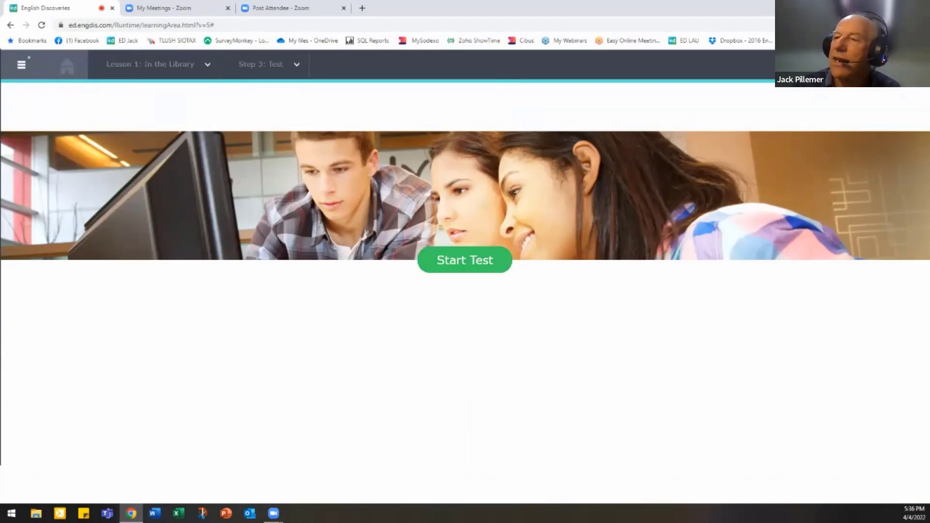
{"action": "left_click", "coordinate": [464, 260]}
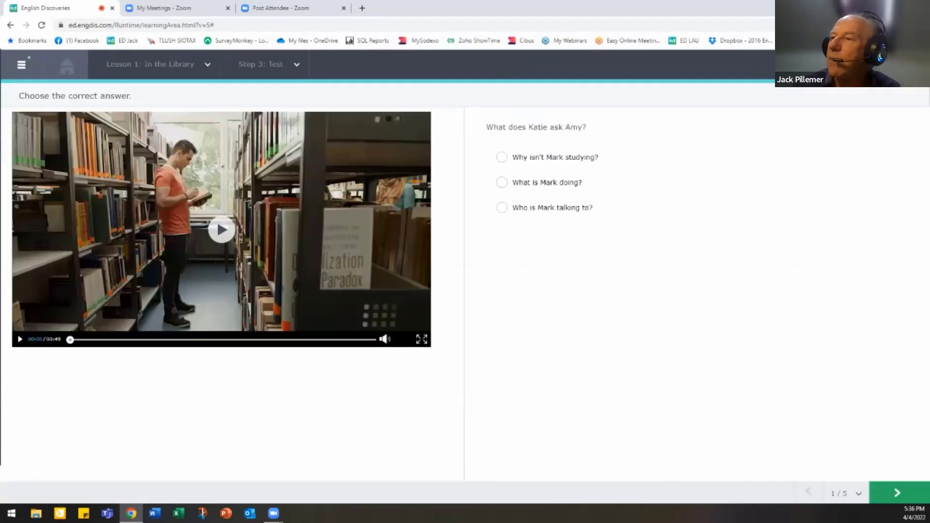
- Answer the first three test questions with "Who is Mark talking to?", "ask Mark questions." and "Eating and reading"
{"action": "left_click", "coordinate": [501, 208]}
{"action": "left_click", "coordinate": [896, 493]}
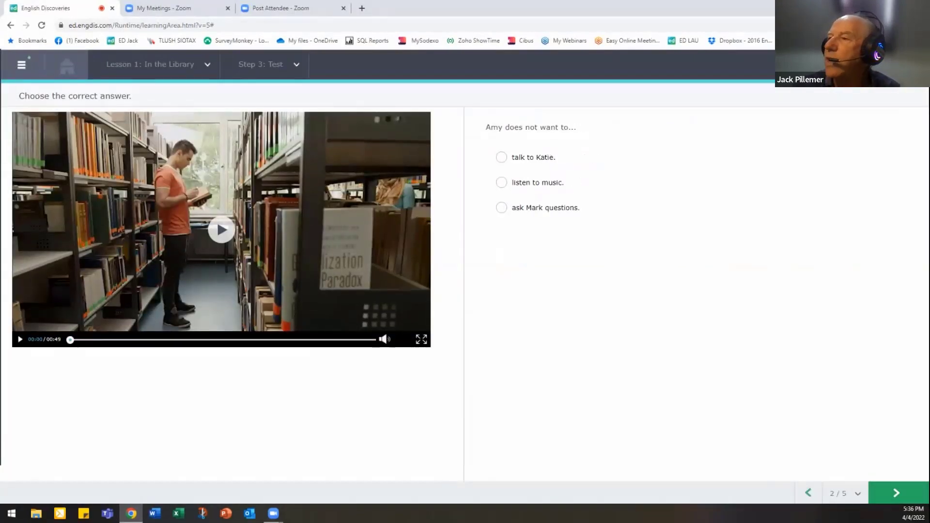
{"action": "left_click", "coordinate": [502, 208]}
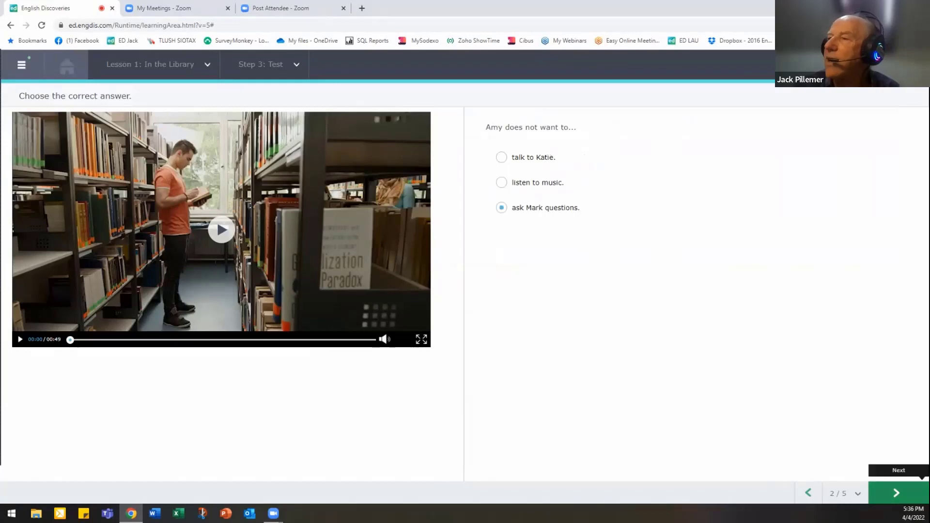
{"action": "left_click", "coordinate": [896, 493]}
{"action": "left_click", "coordinate": [502, 207]}
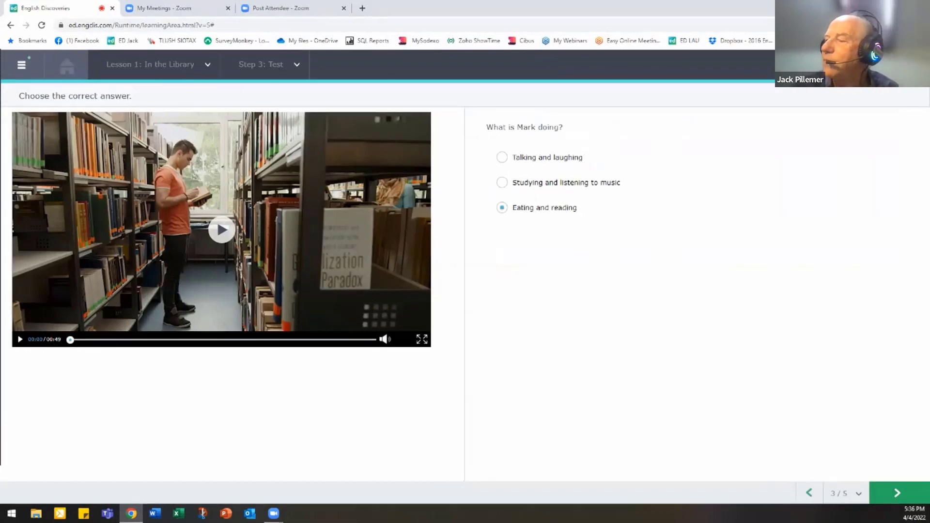
{"action": "left_click", "coordinate": [896, 493]}
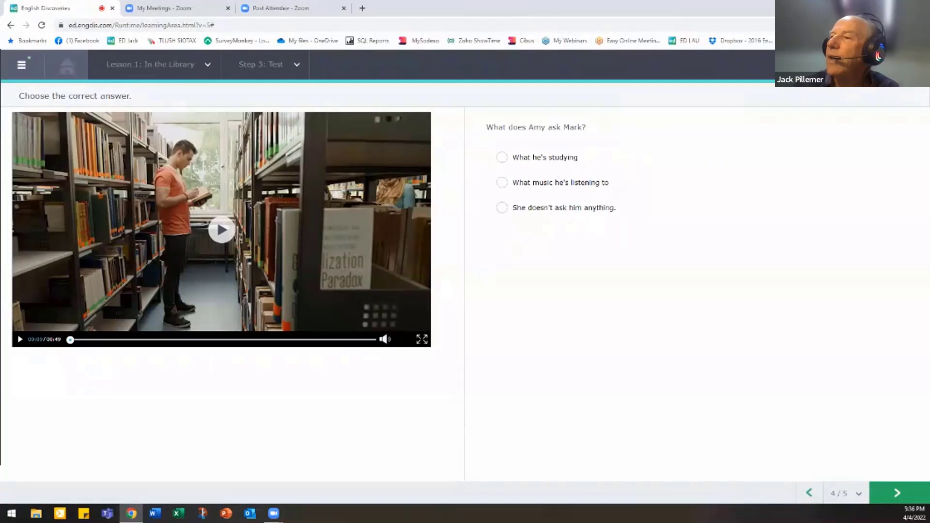
- Answer the last two test questions with "She doesn't ask him anything." and "To listen to a song", and submit the test
{"action": "left_click", "coordinate": [896, 493]}
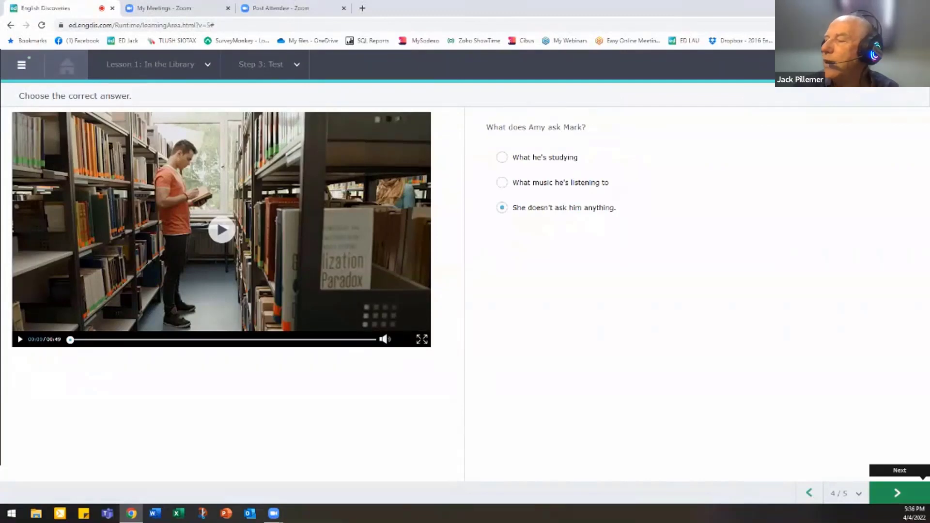
{"action": "left_click", "coordinate": [502, 207]}
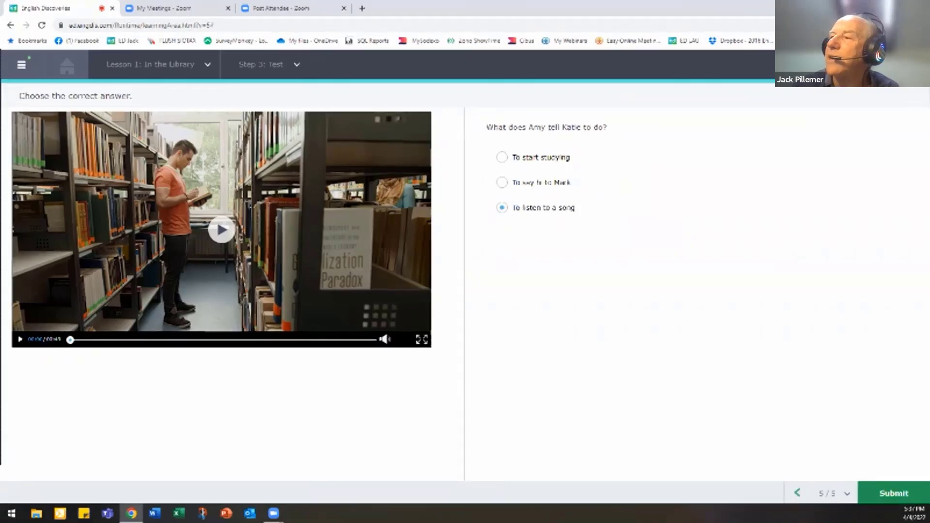
{"action": "left_click", "coordinate": [893, 492]}
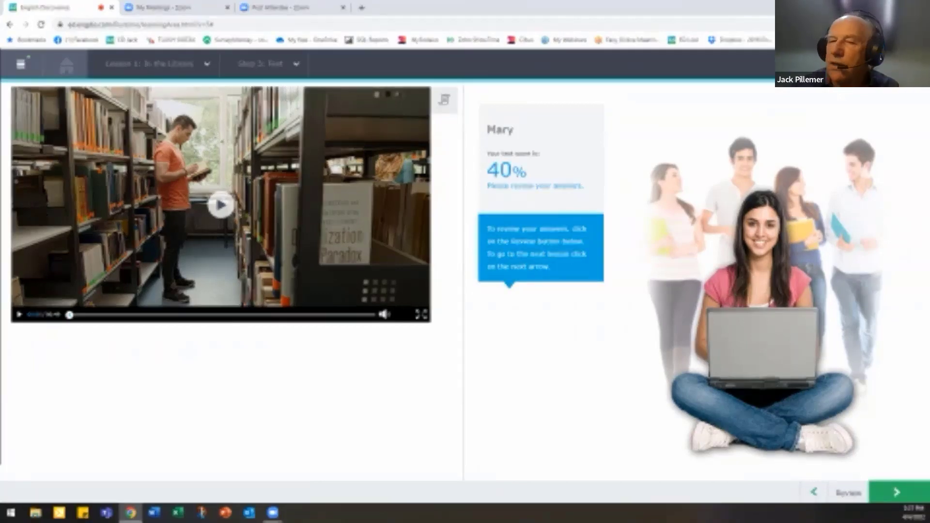
- Open the review of the submitted test and show the correct answer to its first question
{"action": "left_click", "coordinate": [848, 492]}
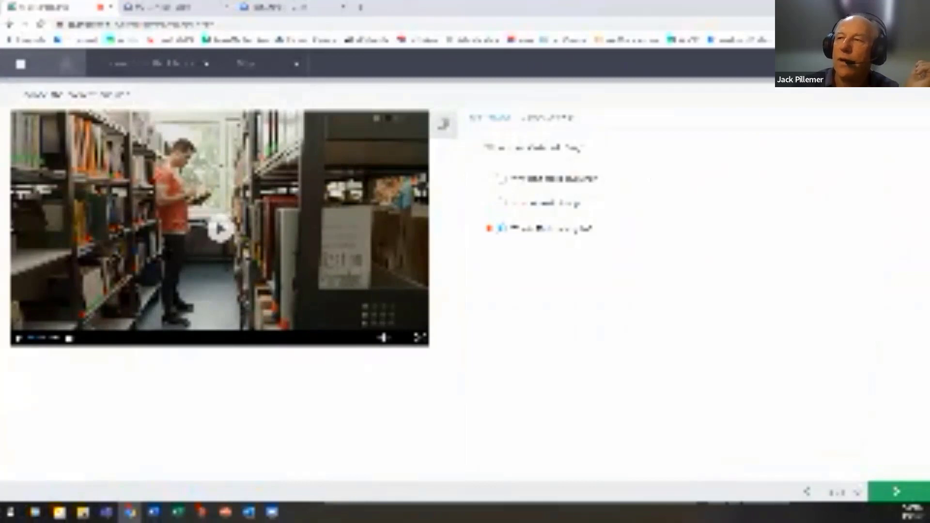
{"action": "left_click", "coordinate": [547, 118]}
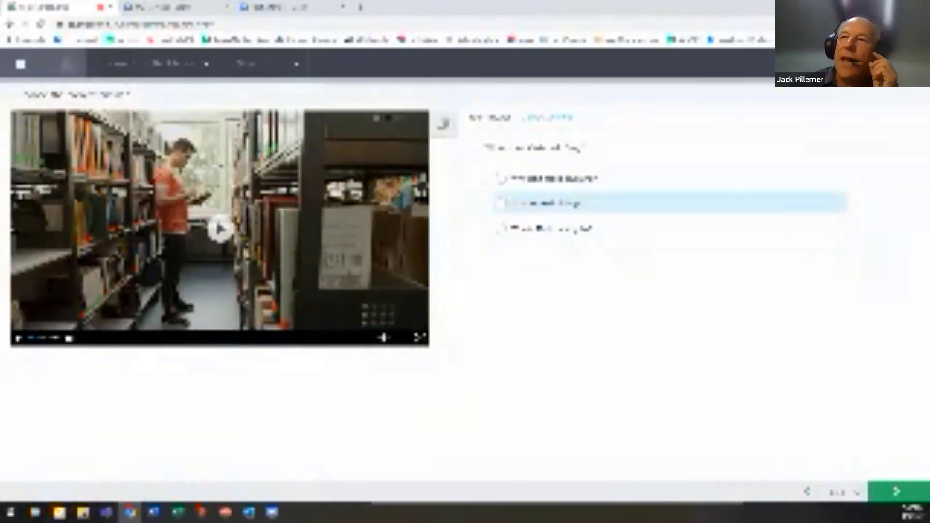
- Switch to lesson 2, Richard's Romance, and start and stop the read-aloud of its Explore story with Hear All
{"action": "left_click", "coordinate": [207, 64]}
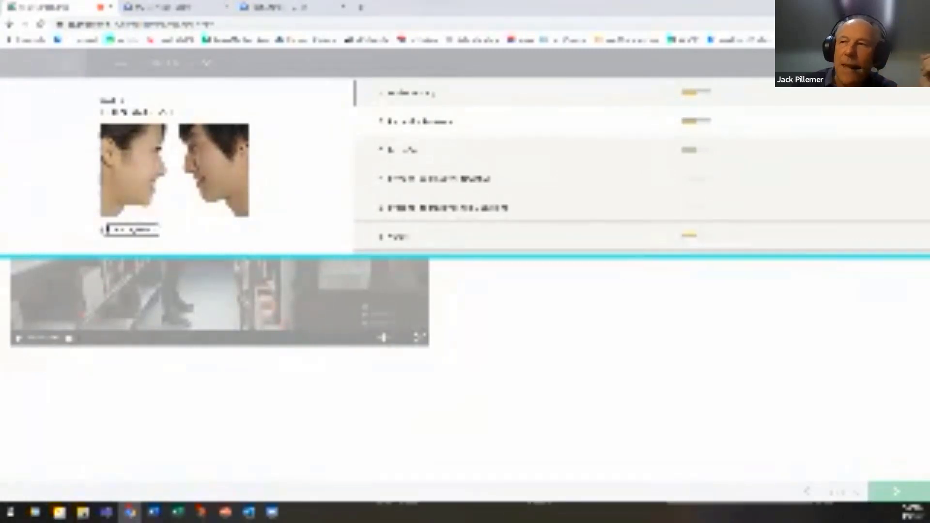
{"action": "left_click", "coordinate": [420, 121]}
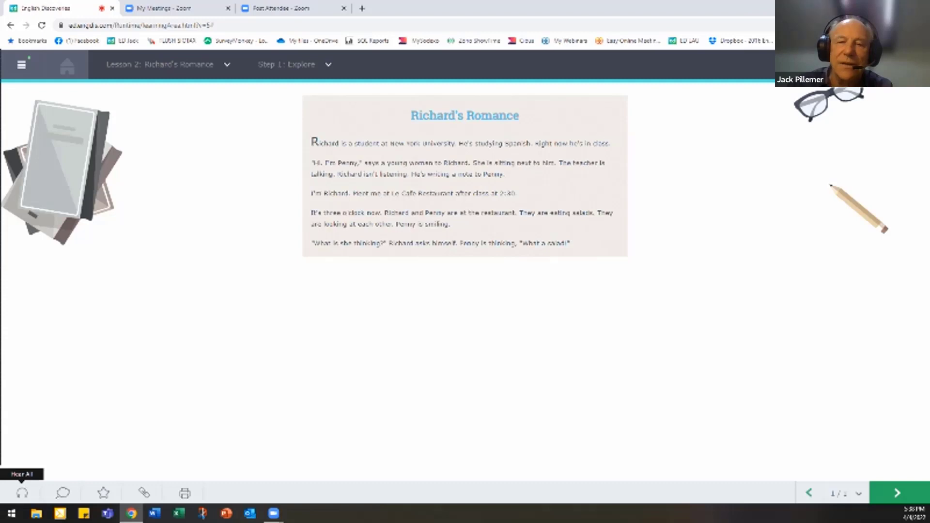
{"action": "left_click", "coordinate": [22, 493]}
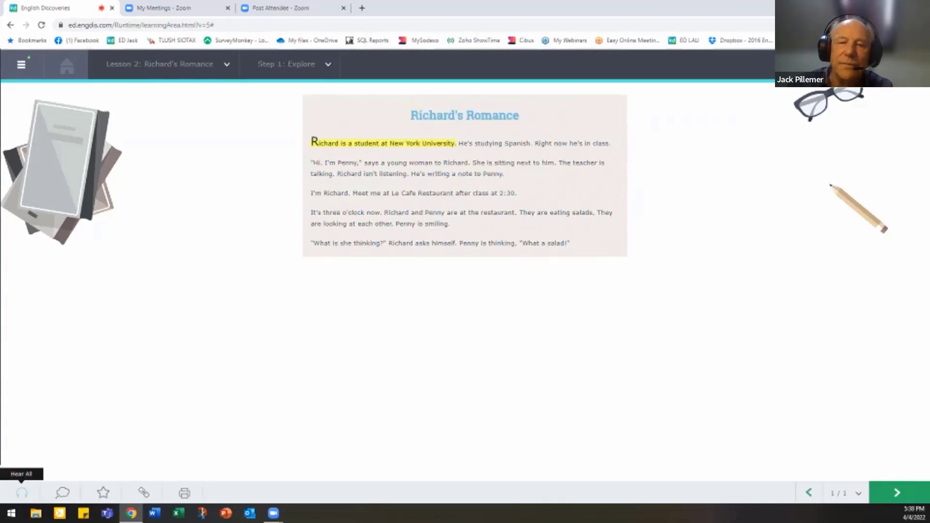
{"action": "left_click", "coordinate": [22, 492]}
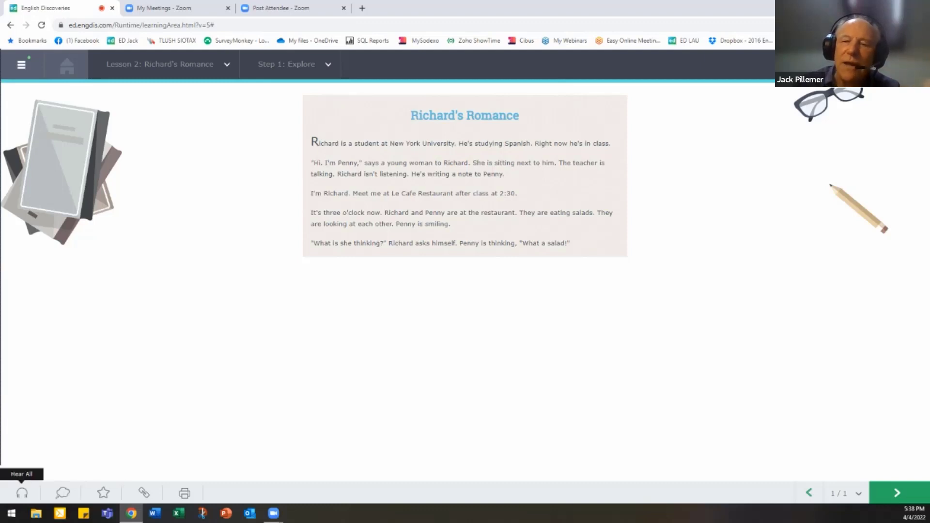
- Highlight the story's main idea and its key words, viewing and closing the example sentence for "is smiling"
{"action": "left_click", "coordinate": [62, 493]}
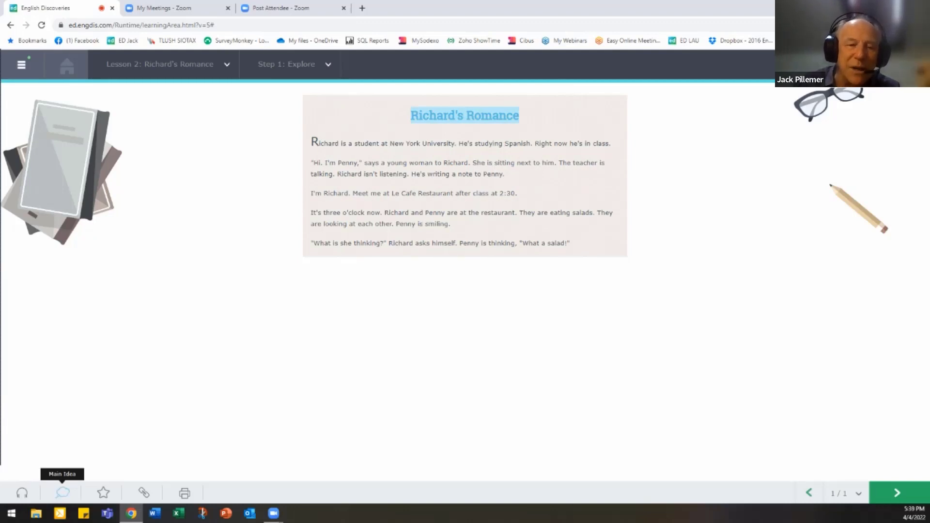
{"action": "left_click", "coordinate": [103, 492]}
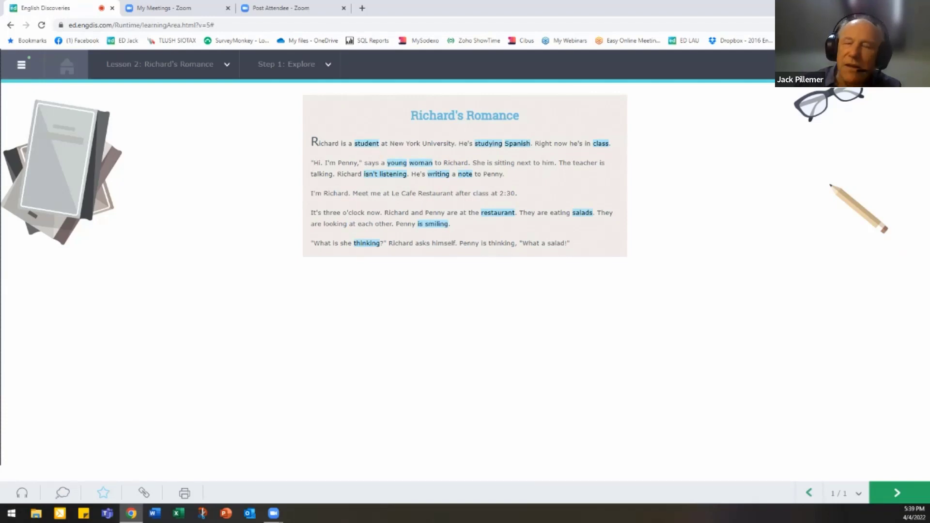
{"action": "left_click", "coordinate": [433, 224]}
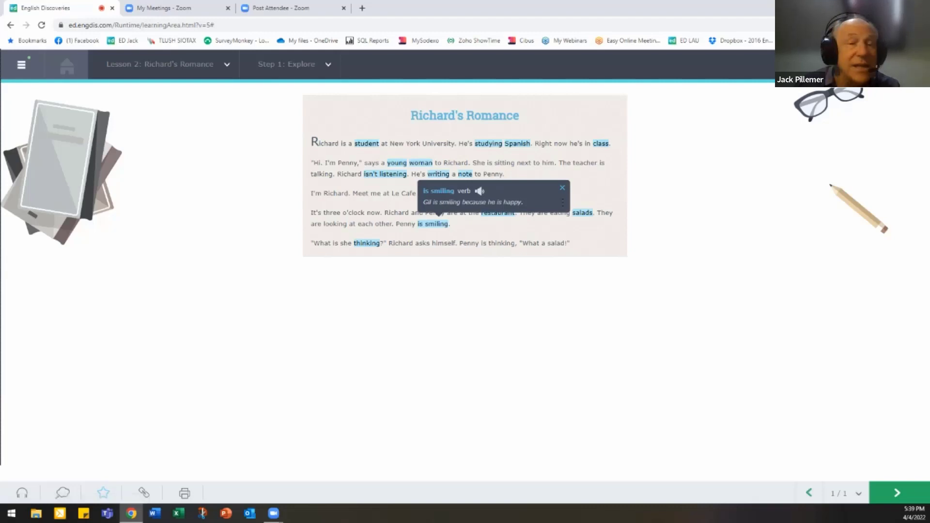
{"action": "left_click", "coordinate": [561, 187]}
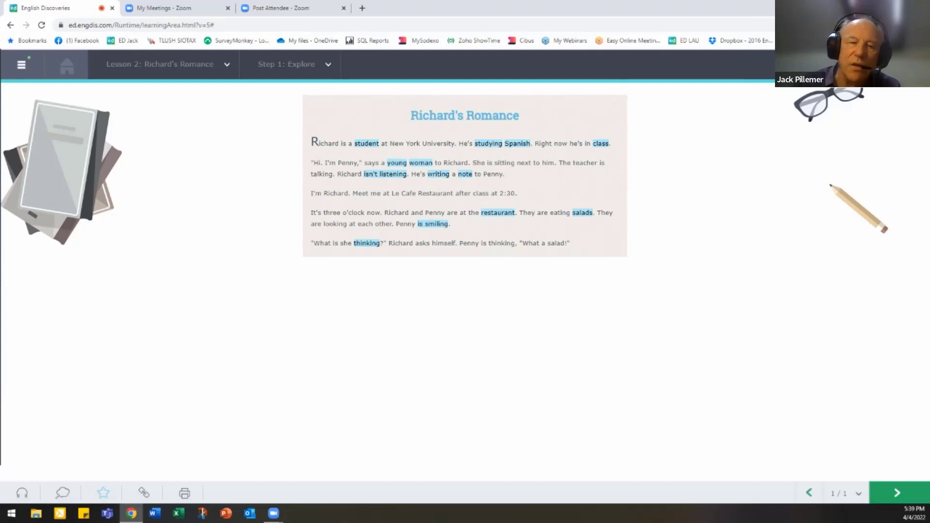
- Look up "smiling" and "Explore" in the English/Spanish dictionary, closing the dictionary after each word
{"action": "double_click", "coordinate": [435, 225]}
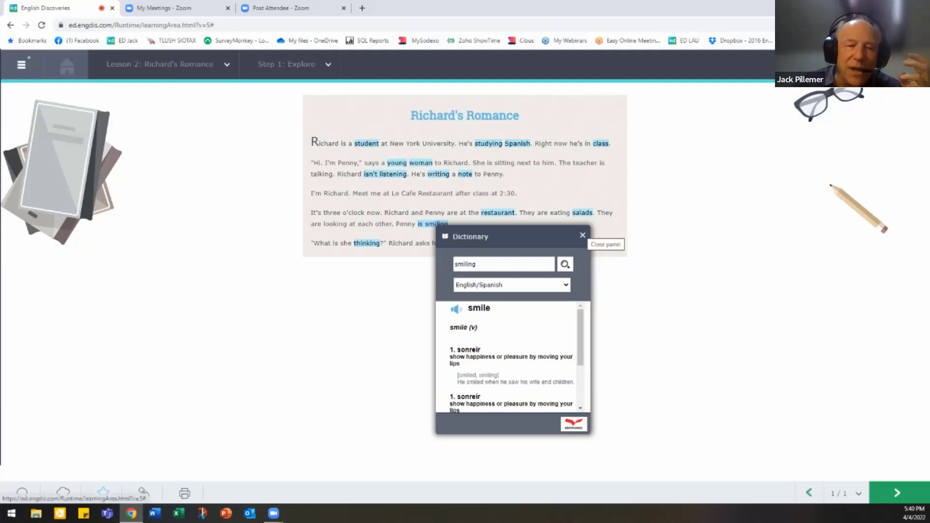
{"action": "left_click", "coordinate": [582, 236]}
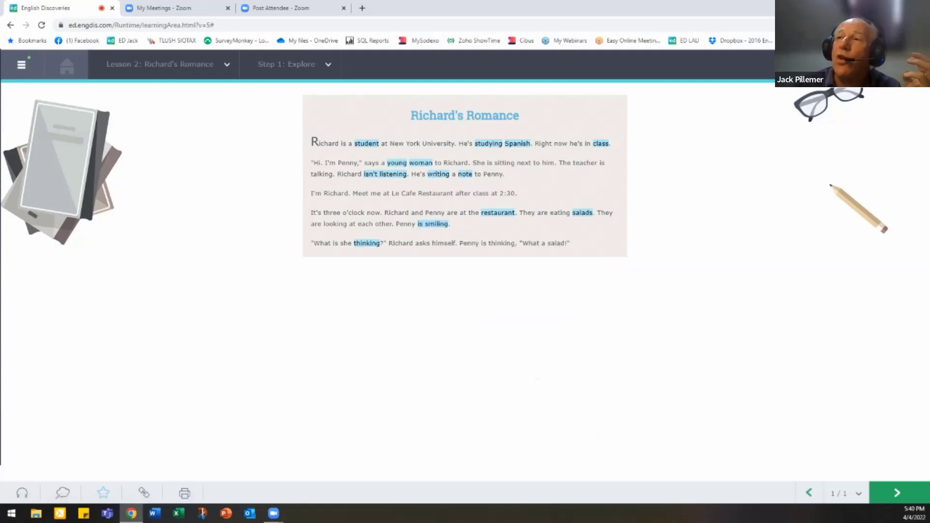
{"action": "double_click", "coordinate": [301, 65]}
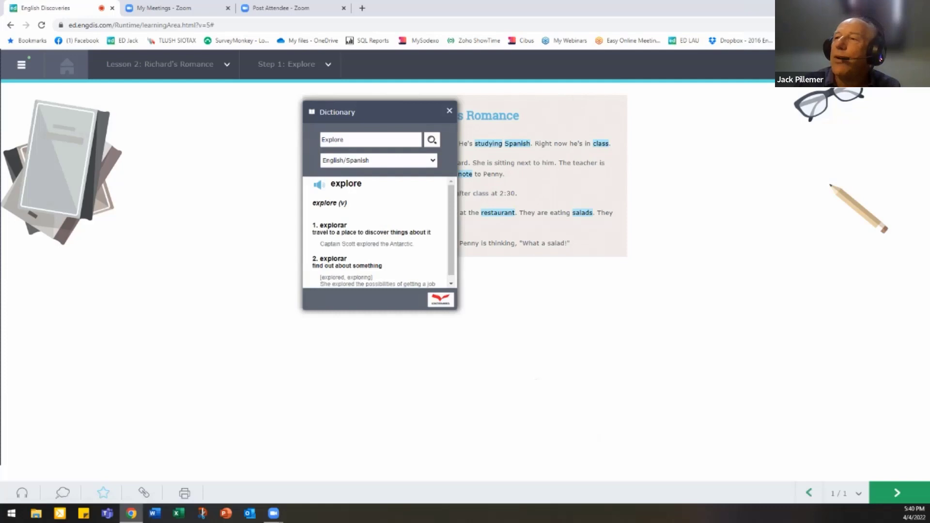
{"action": "left_click", "coordinate": [449, 111]}
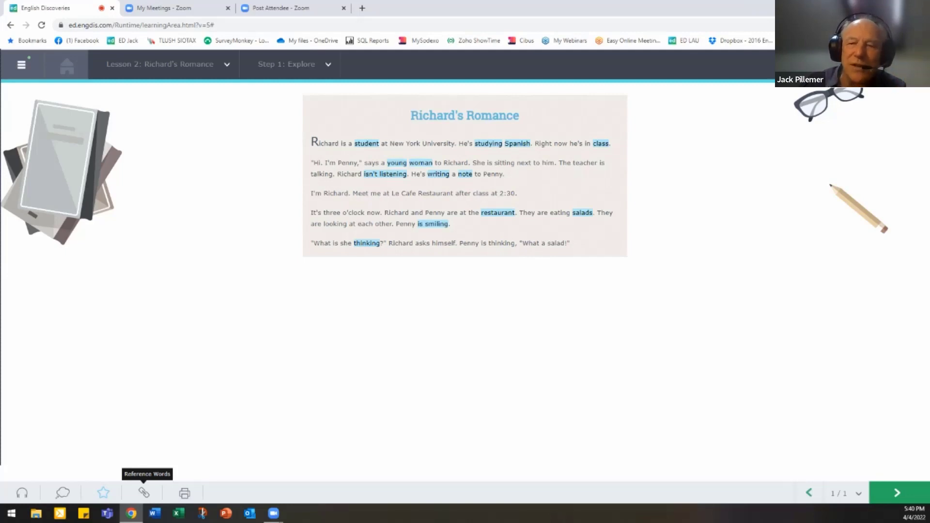
- Highlight the story's reference words and advance through the Practice tasks to the writing task, 6 of 6
{"action": "left_click", "coordinate": [143, 493]}
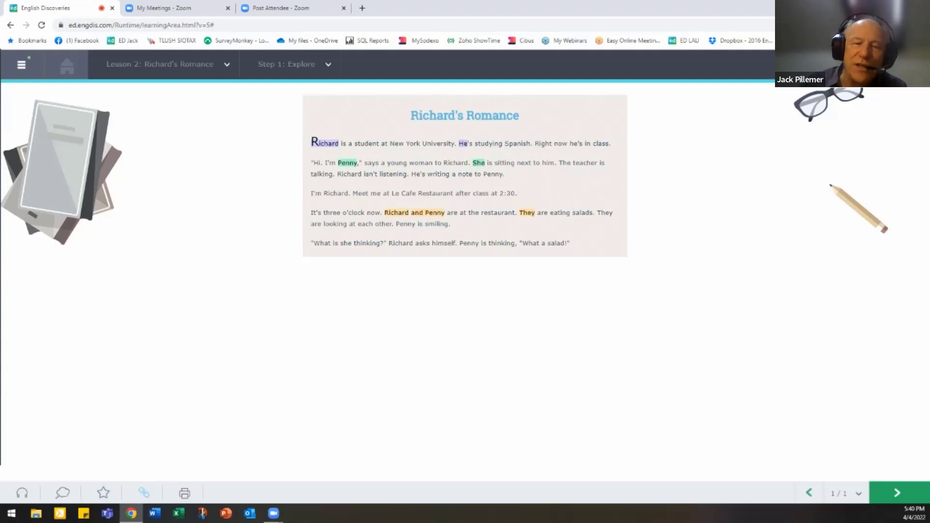
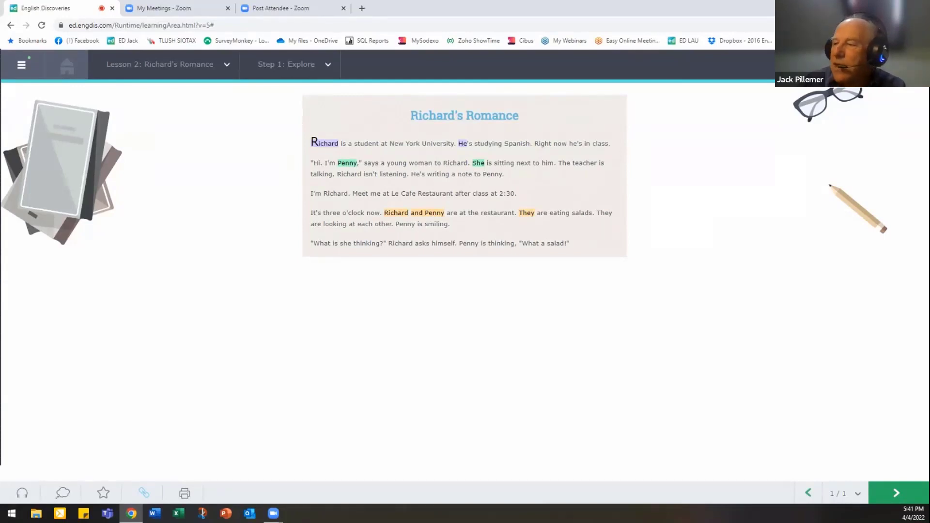
{"action": "left_click", "coordinate": [896, 492]}
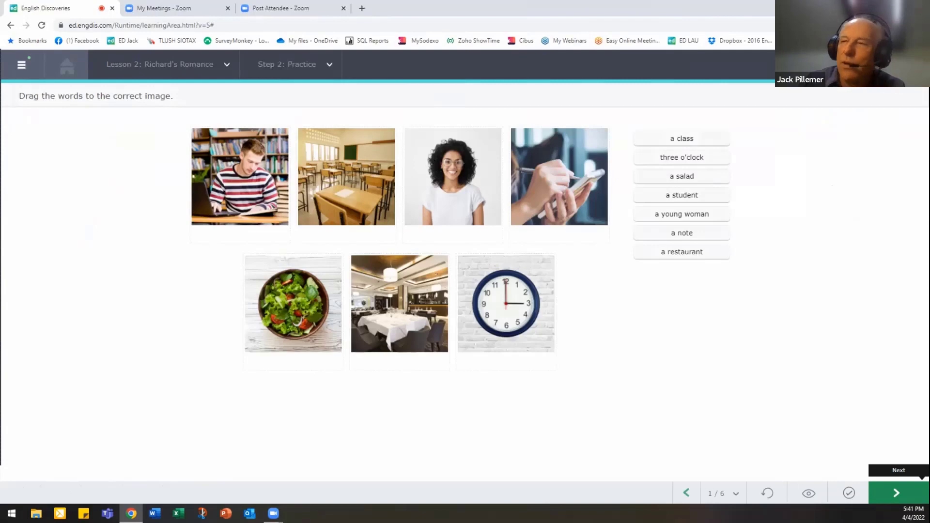
{"action": "left_click", "coordinate": [896, 493]}
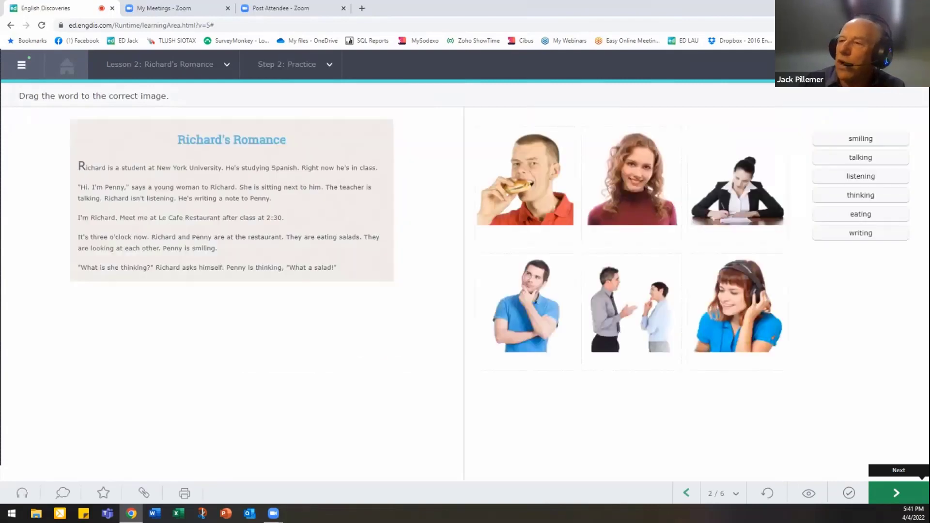
{"action": "left_click", "coordinate": [896, 492]}
{"action": "left_click", "coordinate": [896, 493]}
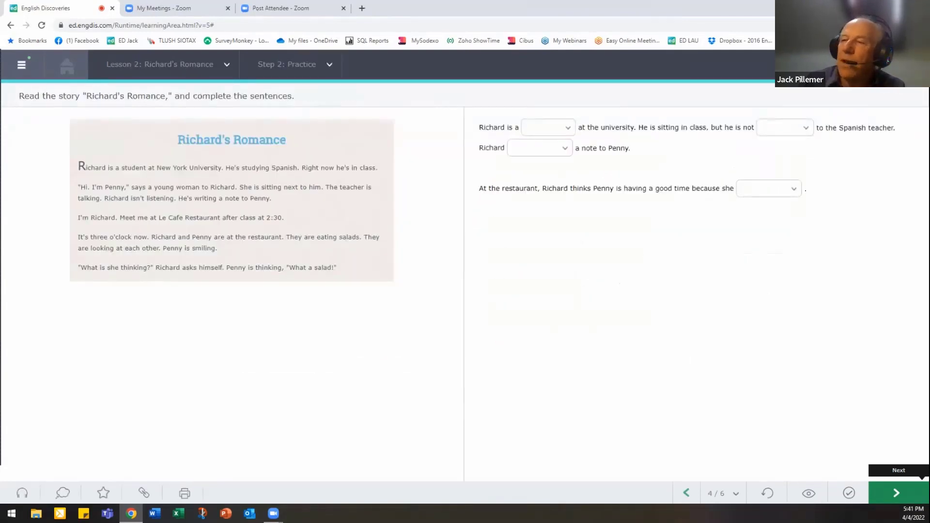
{"action": "left_click", "coordinate": [896, 493]}
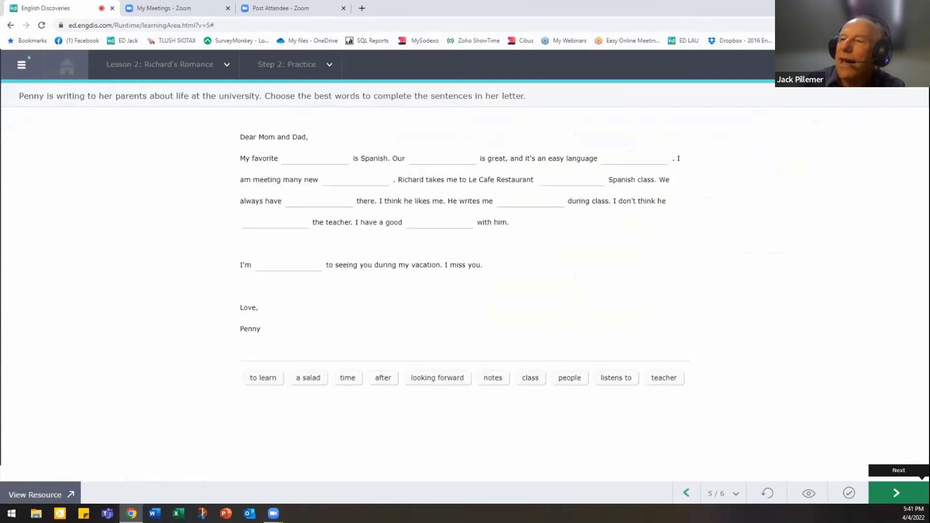
{"action": "left_click", "coordinate": [896, 492]}
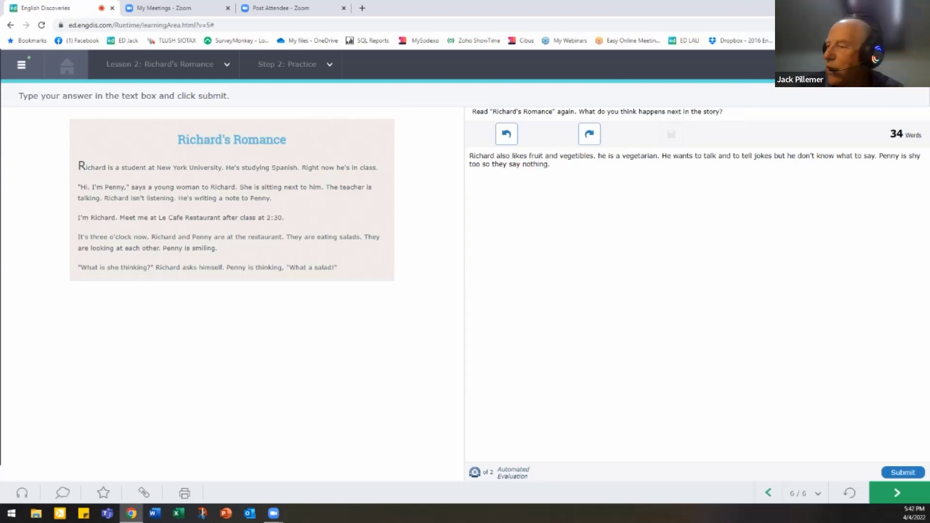
- Submit the written story continuation for automated evaluation and dismiss the submission notice
{"action": "left_click", "coordinate": [902, 472]}
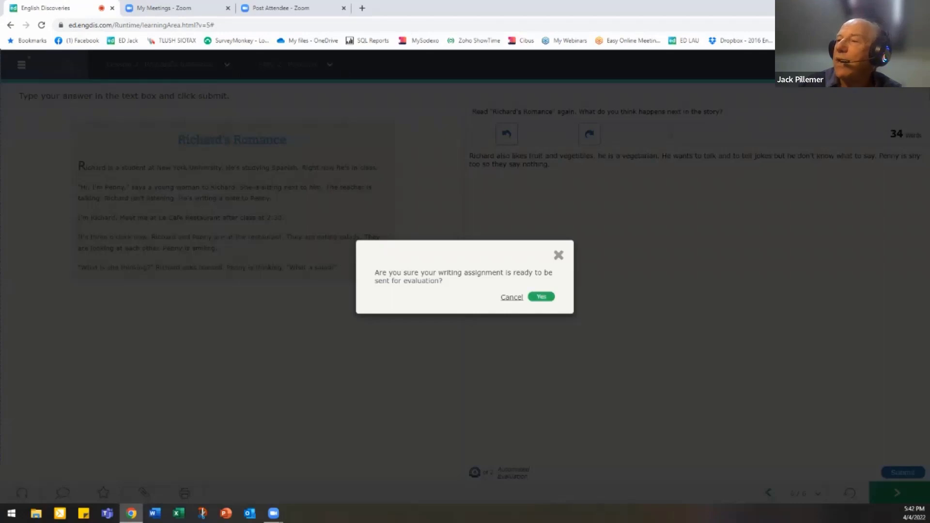
{"action": "left_click", "coordinate": [541, 296]}
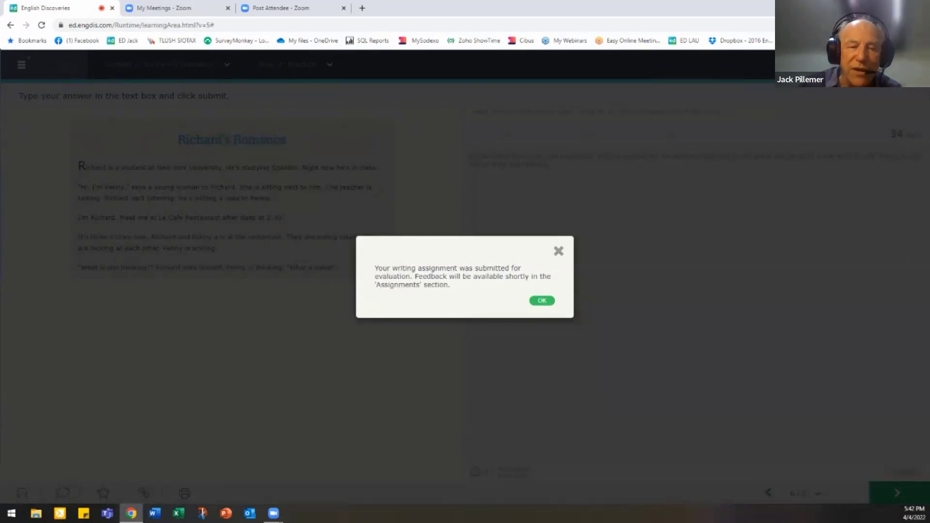
{"action": "left_click", "coordinate": [542, 301]}
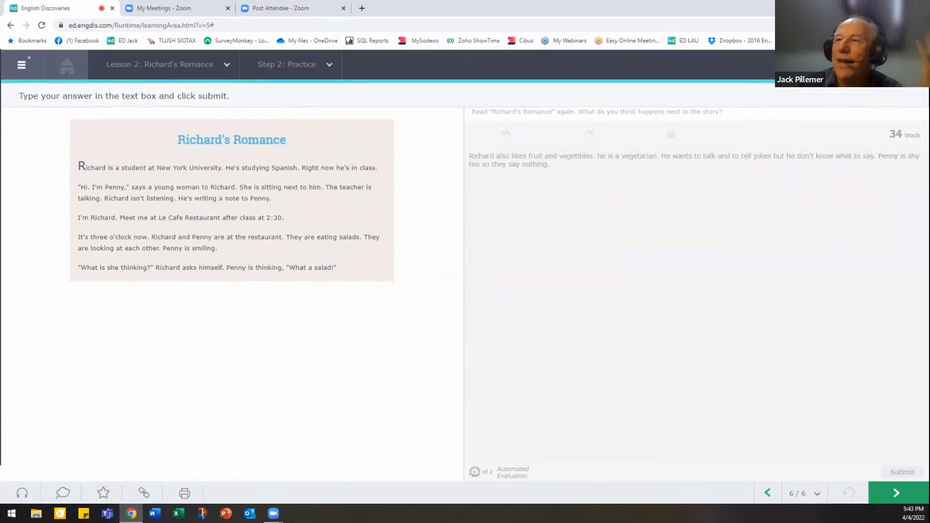
- Look at the lesson's step list, switch to lesson 3, Let's Go, and advance past the Explore intro to the conversation
{"action": "left_click", "coordinate": [328, 65]}
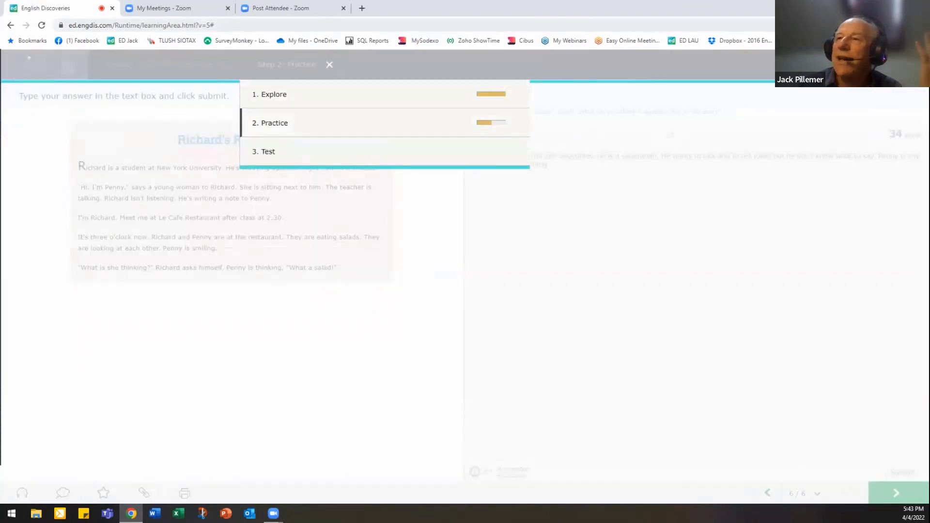
{"action": "left_click", "coordinate": [329, 65]}
{"action": "left_click", "coordinate": [227, 64]}
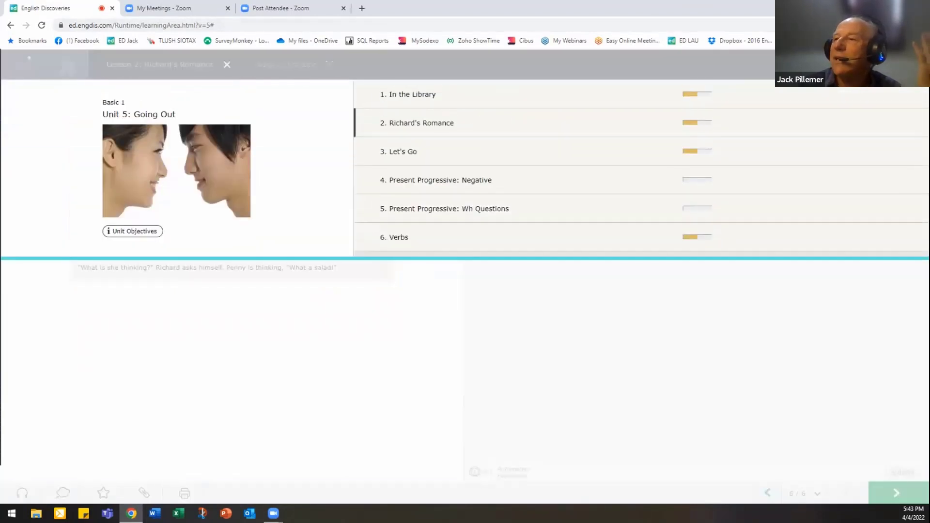
{"action": "left_click", "coordinate": [403, 151]}
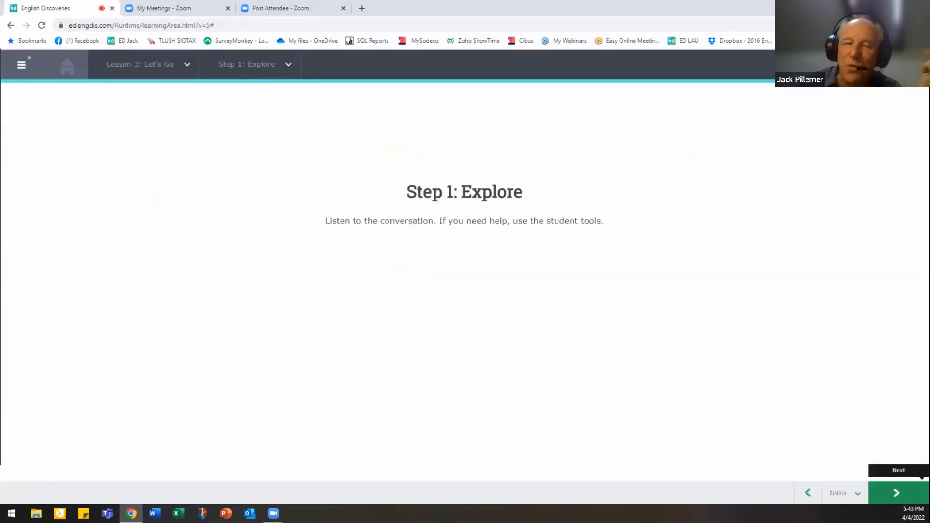
{"action": "left_click", "coordinate": [896, 493]}
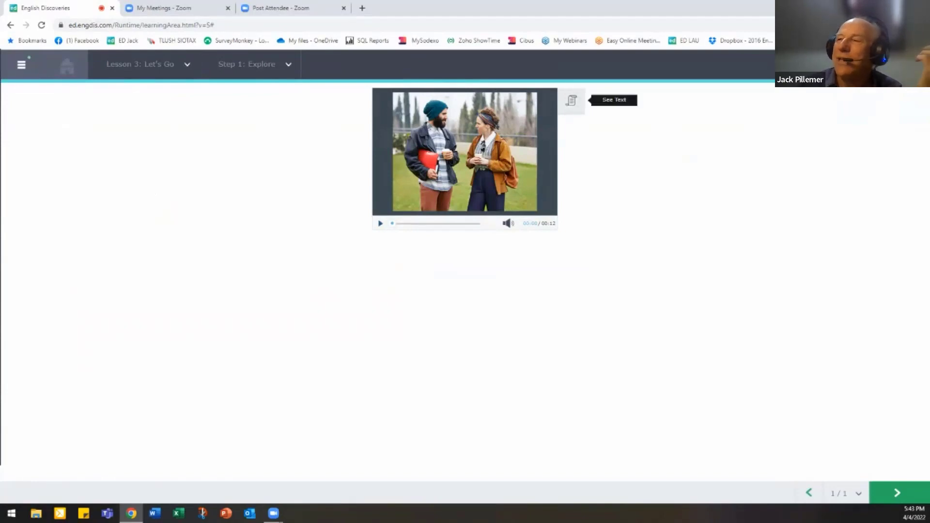
- Show the conversation's text and play the audio, pausing it at "Let's walk. The weather is beautiful."
{"action": "left_click", "coordinate": [571, 100]}
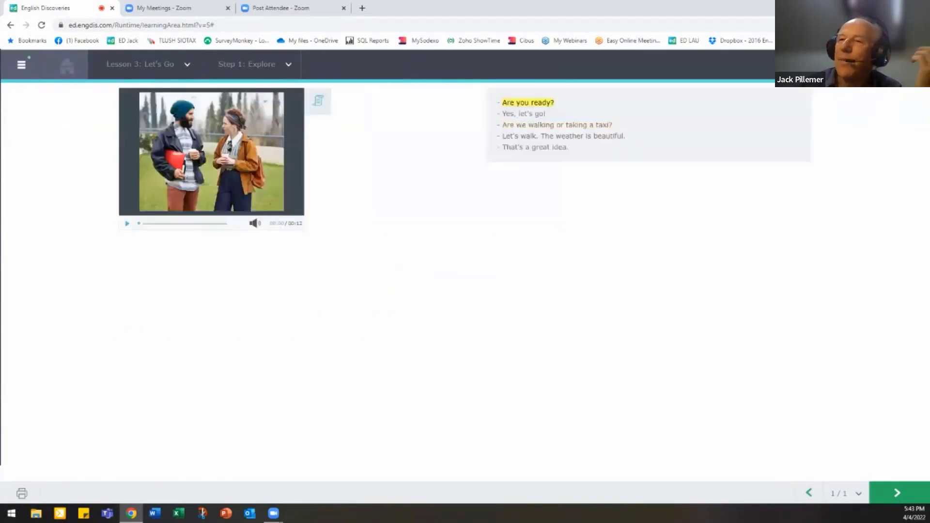
{"action": "left_click", "coordinate": [127, 223]}
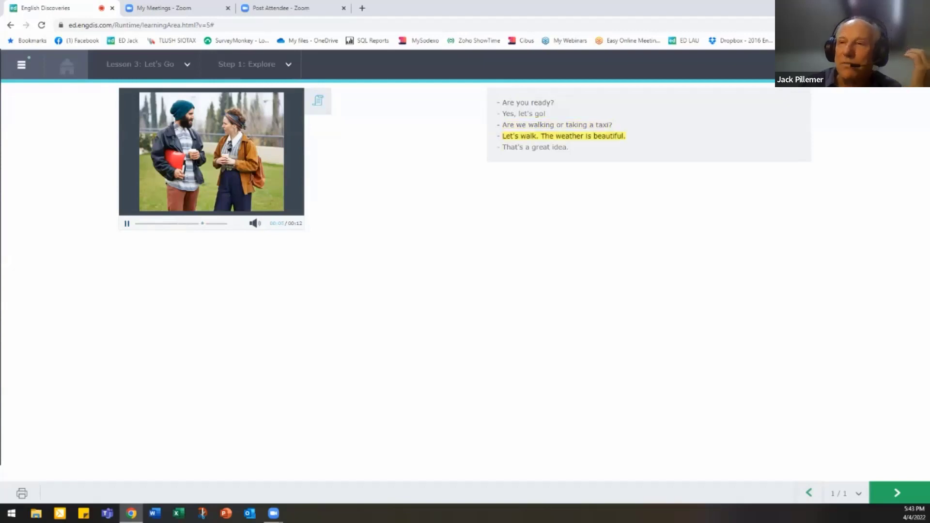
{"action": "key", "text": "space"}
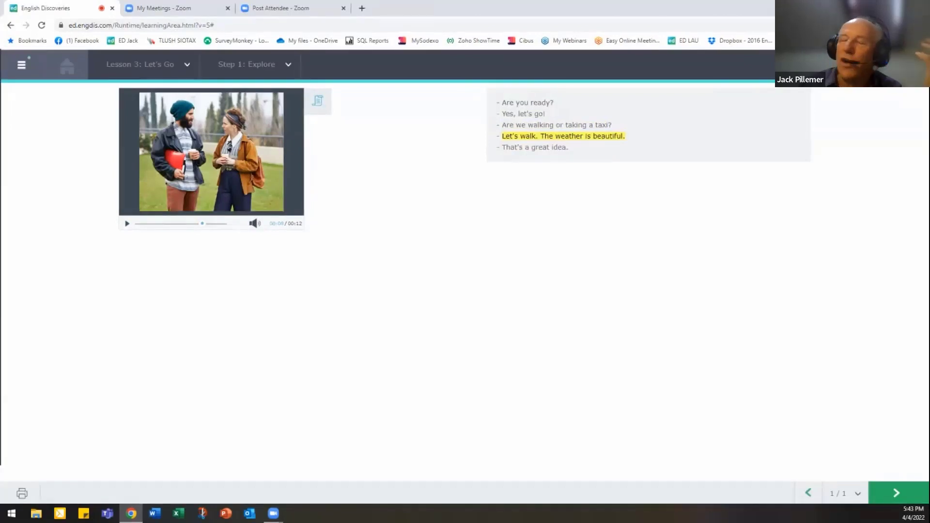
{"action": "mouse_move", "coordinate": [544, 137]}
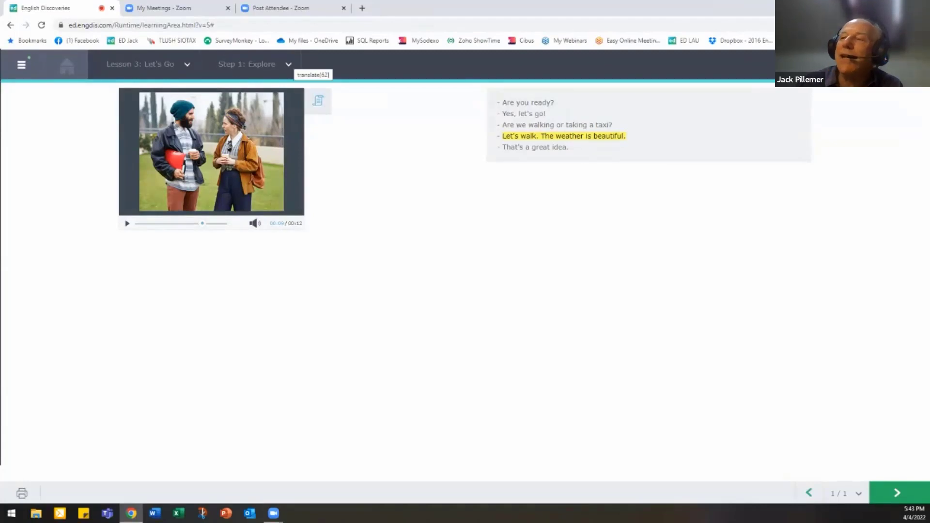
- Advance to the first Practice task of Let's Go and play the audio for statement (D)
{"action": "left_click", "coordinate": [897, 492]}
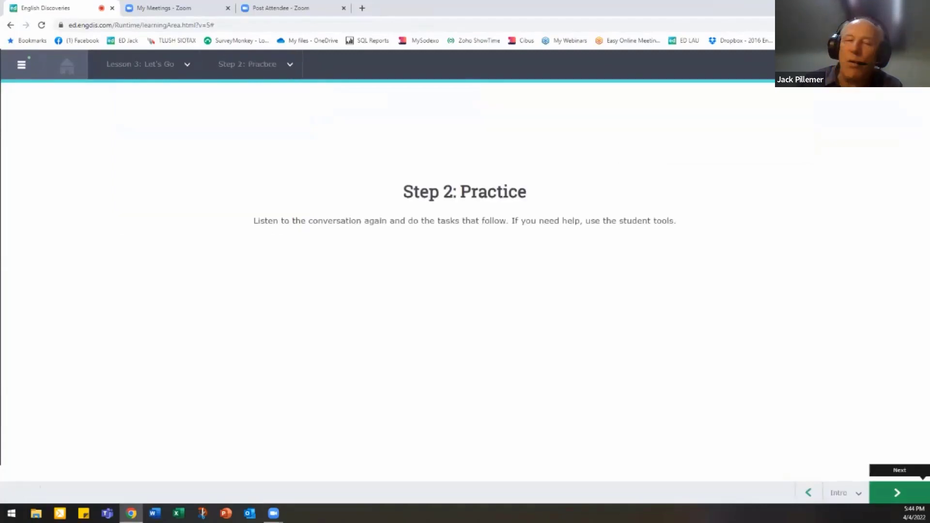
{"action": "left_click", "coordinate": [897, 493]}
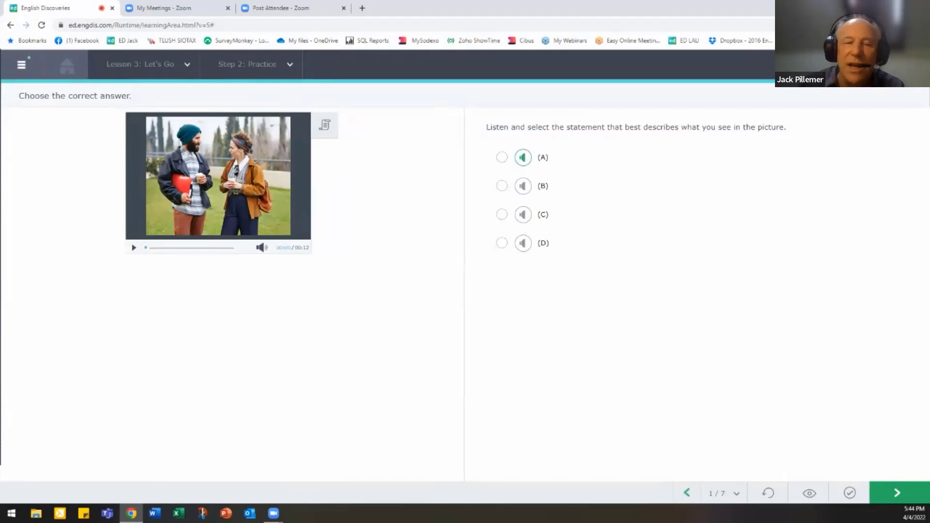
{"action": "left_click", "coordinate": [523, 243]}
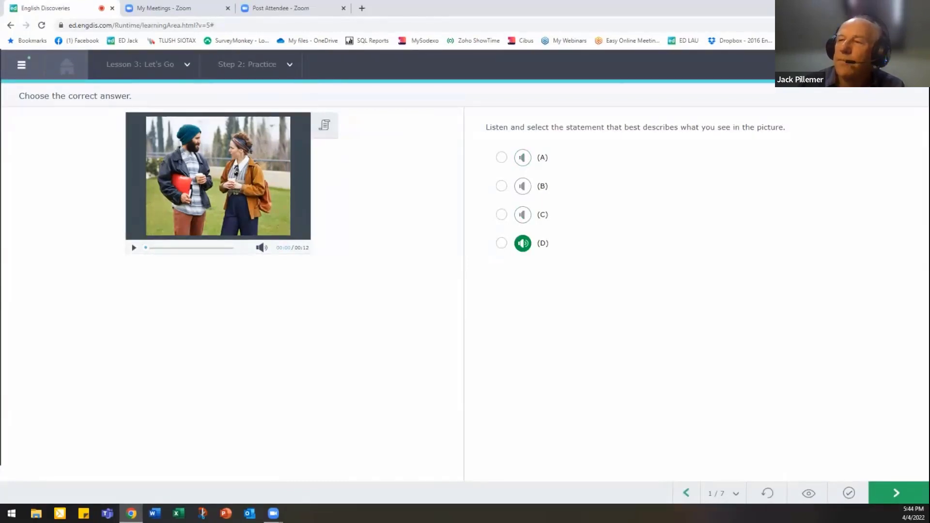
- Play the audio for statements (C) and (A), and select (A) as the statement describing the picture
{"action": "left_click", "coordinate": [523, 214]}
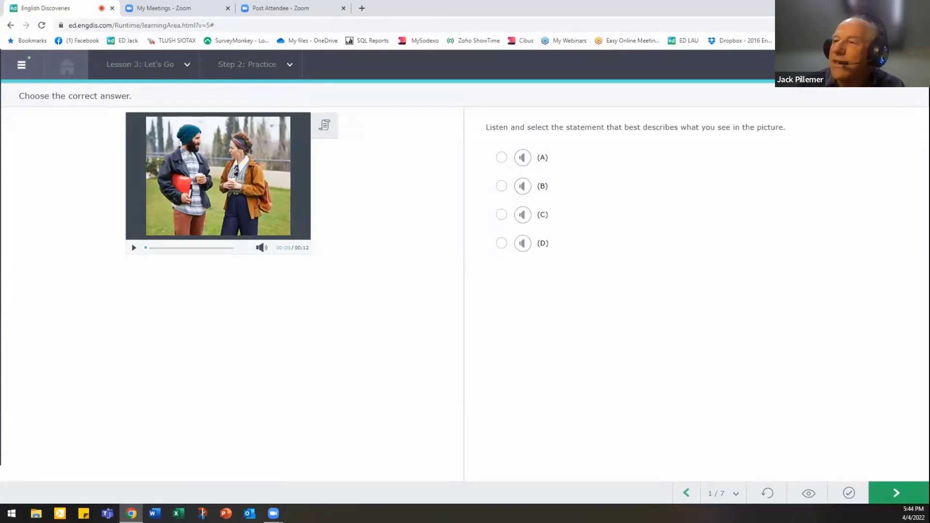
{"action": "left_click", "coordinate": [522, 158]}
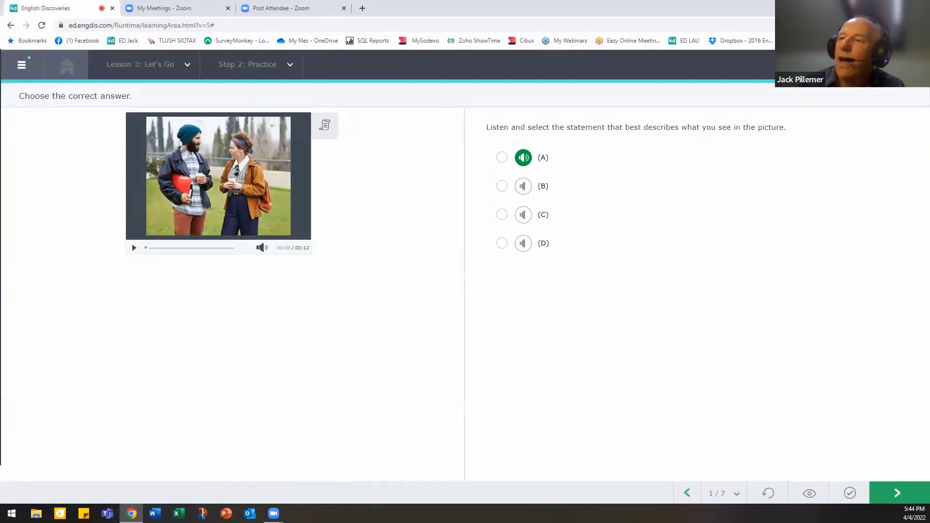
{"action": "left_click", "coordinate": [502, 157]}
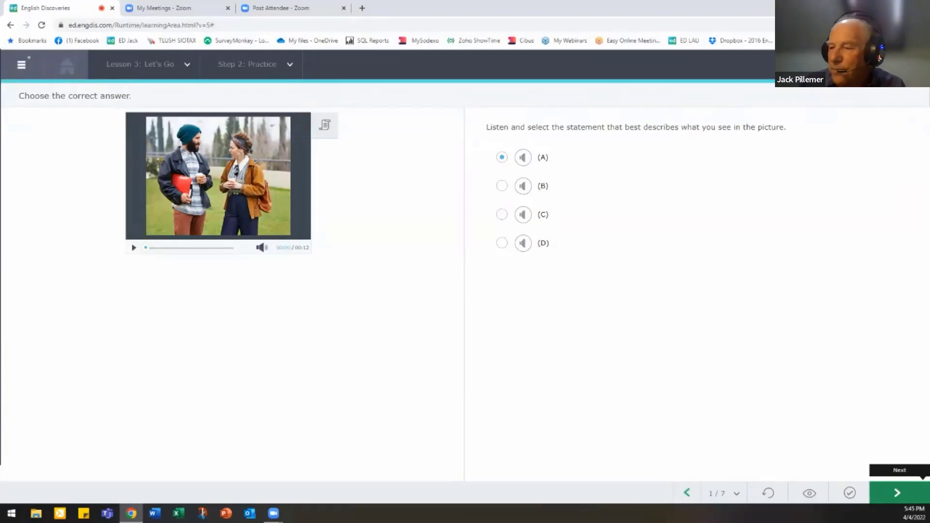
- Page through the remaining Let's Go Practice tasks up to the Step 3: Interact 1 intro
{"action": "left_click", "coordinate": [897, 492]}
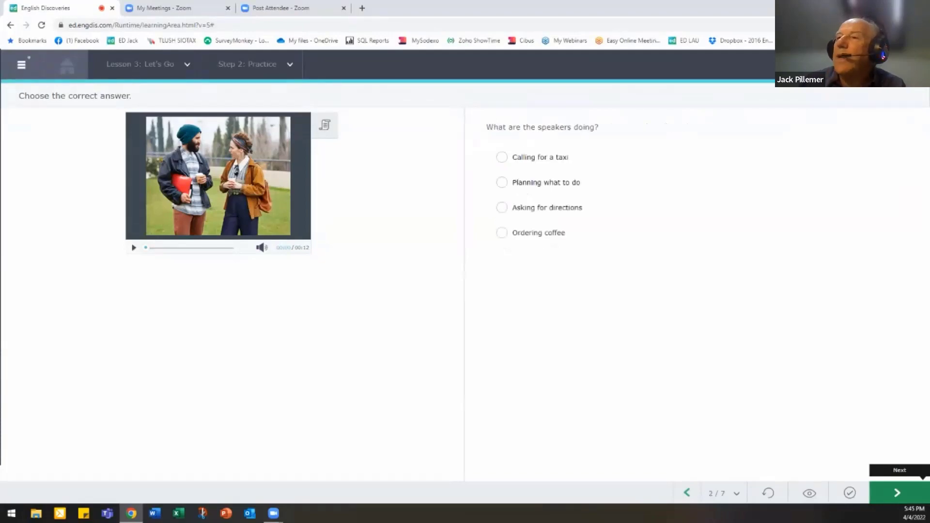
{"action": "left_click", "coordinate": [896, 492]}
{"action": "left_click", "coordinate": [897, 492]}
{"action": "left_click", "coordinate": [896, 492]}
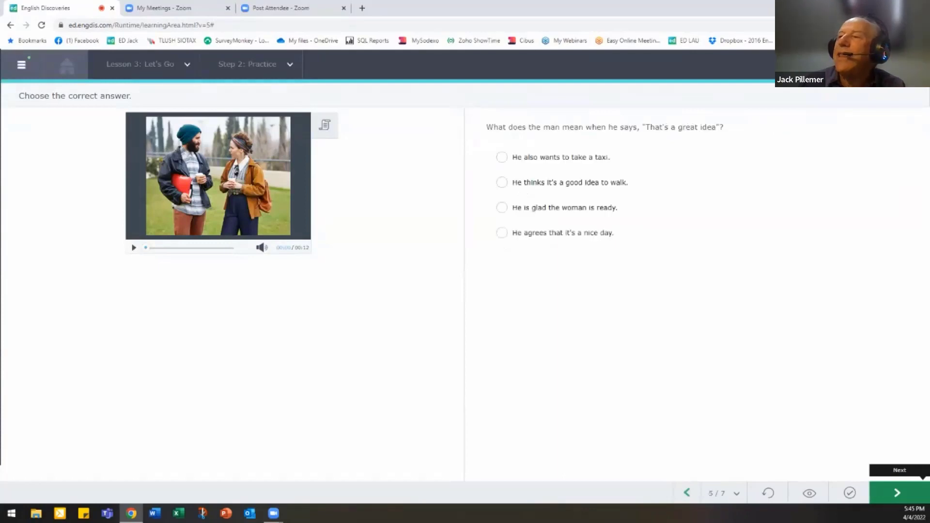
{"action": "left_click", "coordinate": [897, 493]}
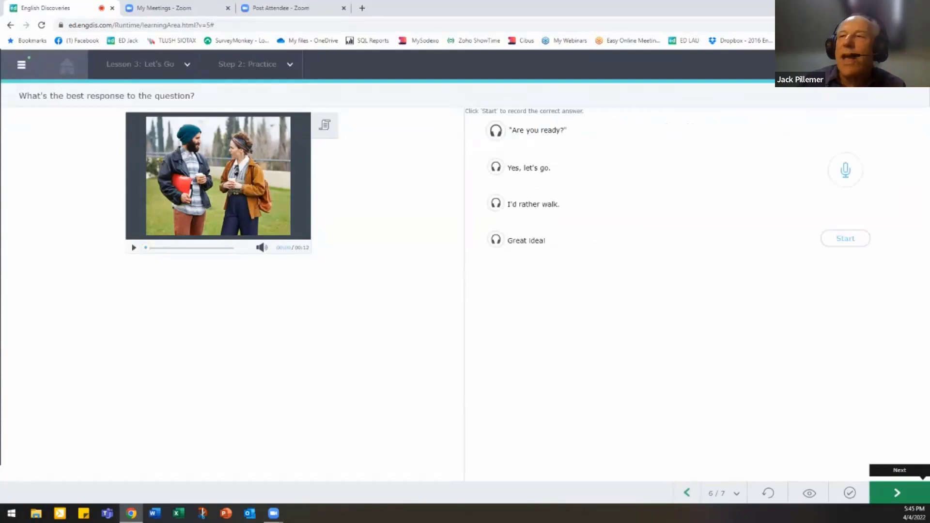
{"action": "left_click", "coordinate": [897, 493]}
{"action": "left_click", "coordinate": [897, 492]}
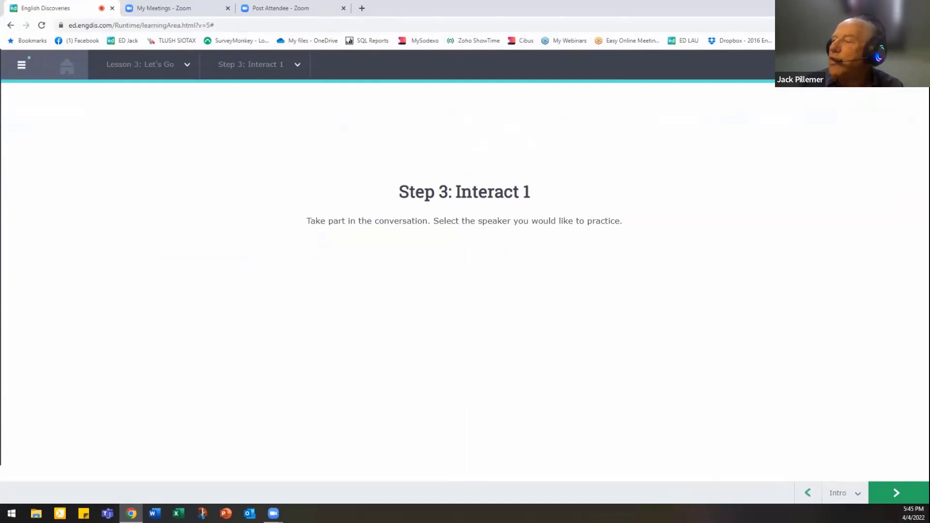
- Complete the Interact 1 conversation as the speaker who asks "Are you ready?" and open the detailed feedback
{"action": "left_click", "coordinate": [896, 492]}
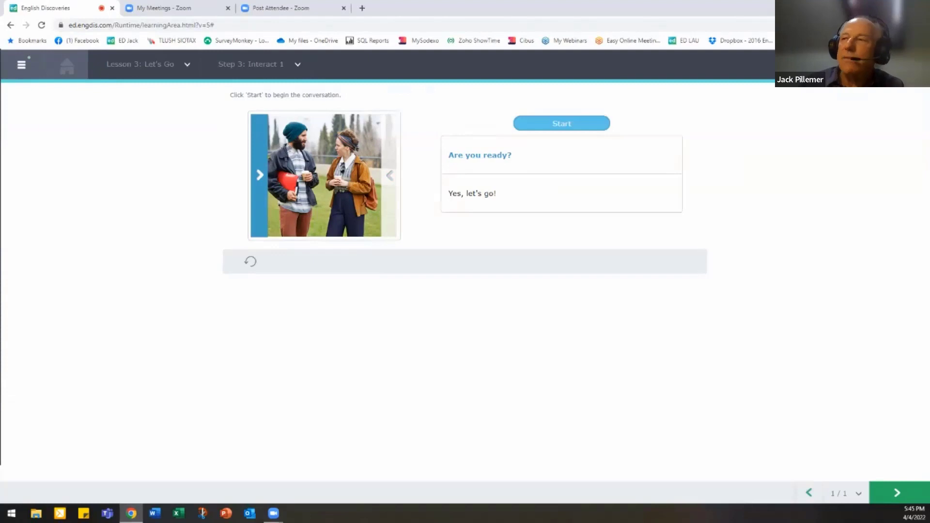
{"action": "left_click", "coordinate": [562, 123]}
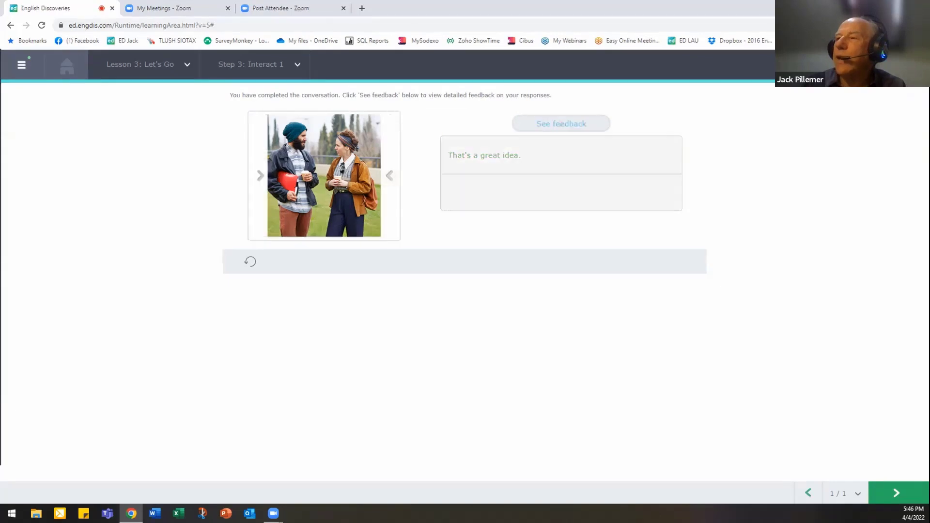
{"action": "left_click", "coordinate": [561, 123]}
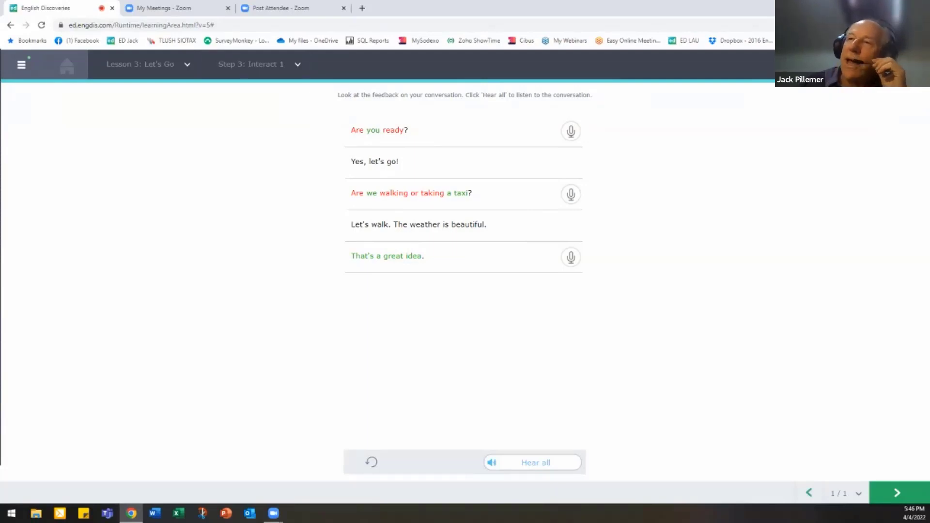
- Switch to lesson 4, Present Progressive: Negative, and advance past the Explore intro to the grammar example
{"action": "left_click", "coordinate": [187, 64]}
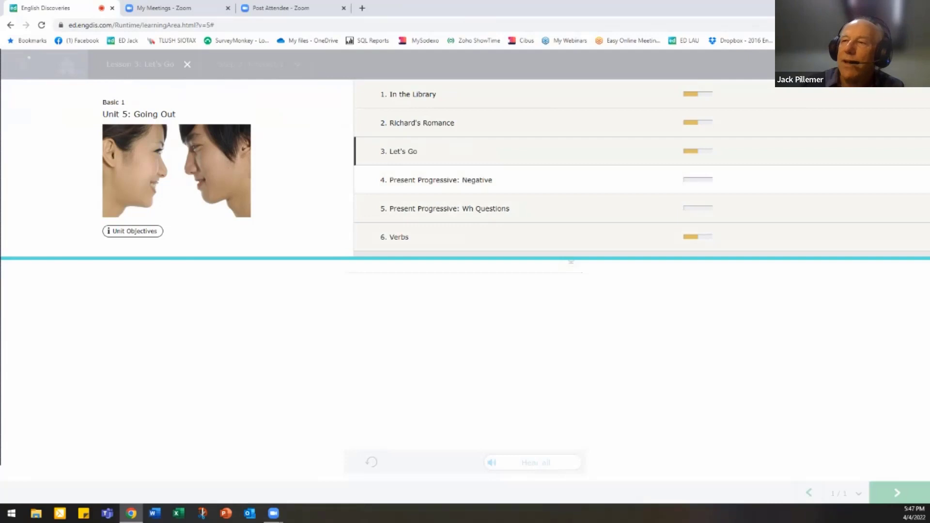
{"action": "left_click", "coordinate": [436, 180]}
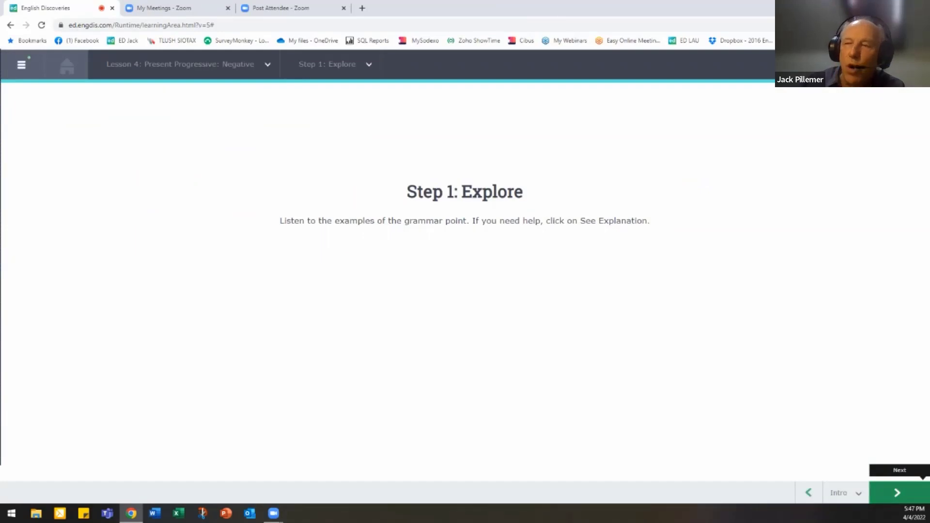
{"action": "left_click", "coordinate": [897, 493]}
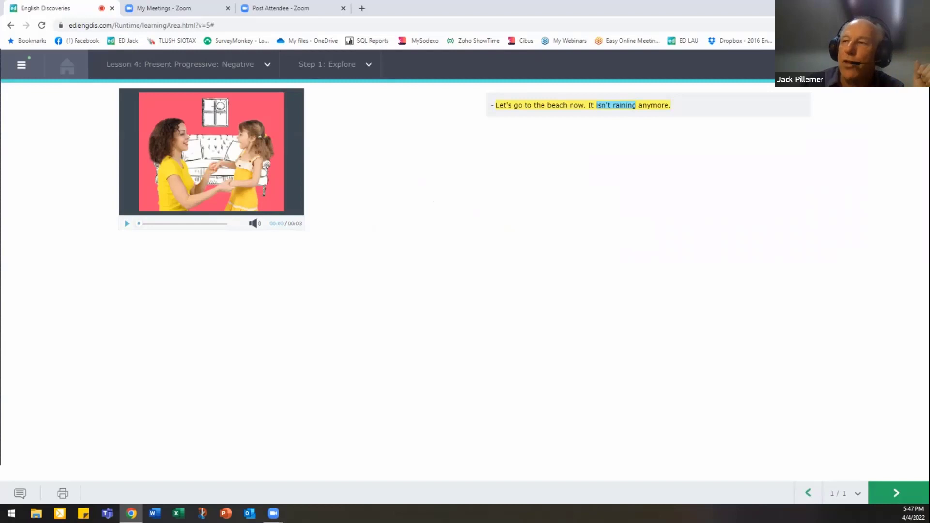
{"action": "key", "text": "space"}
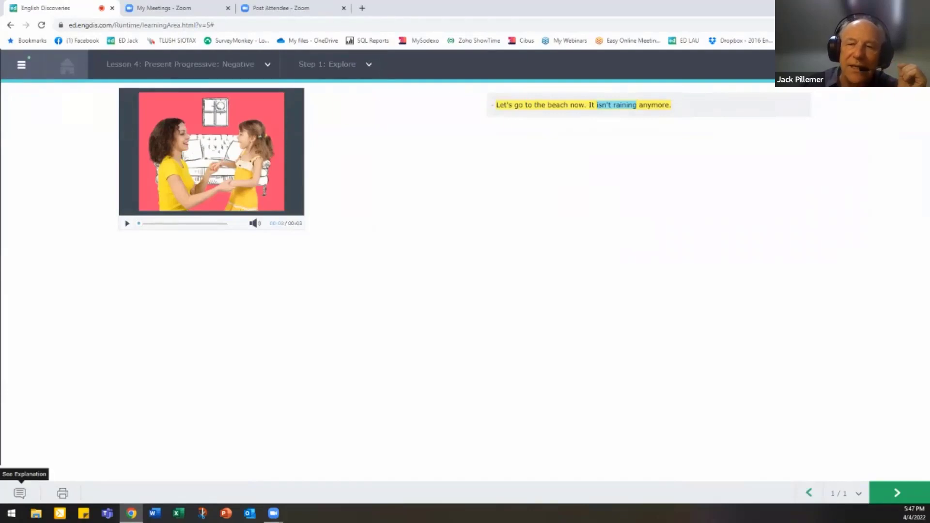
- View the explanation of the present progressive negative, close it, and advance to the first Practice task
{"action": "left_click", "coordinate": [20, 493]}
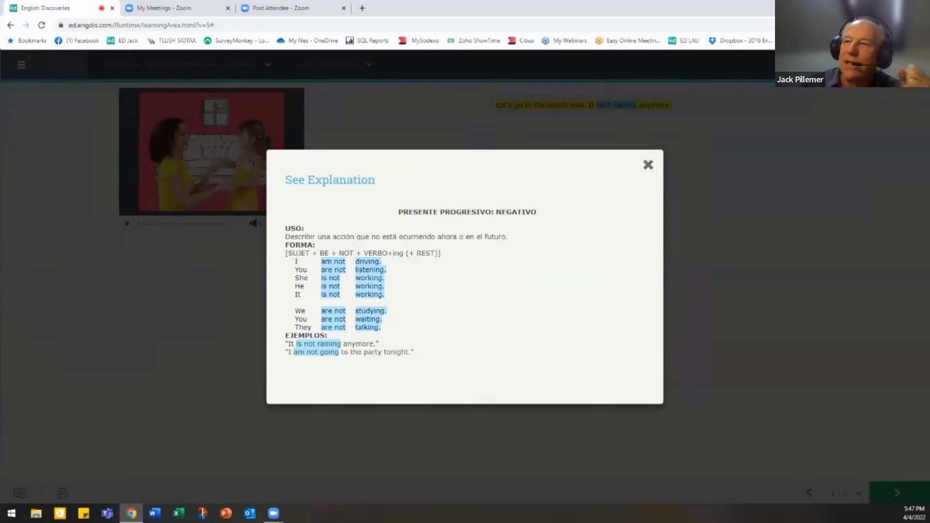
{"action": "left_click", "coordinate": [648, 165]}
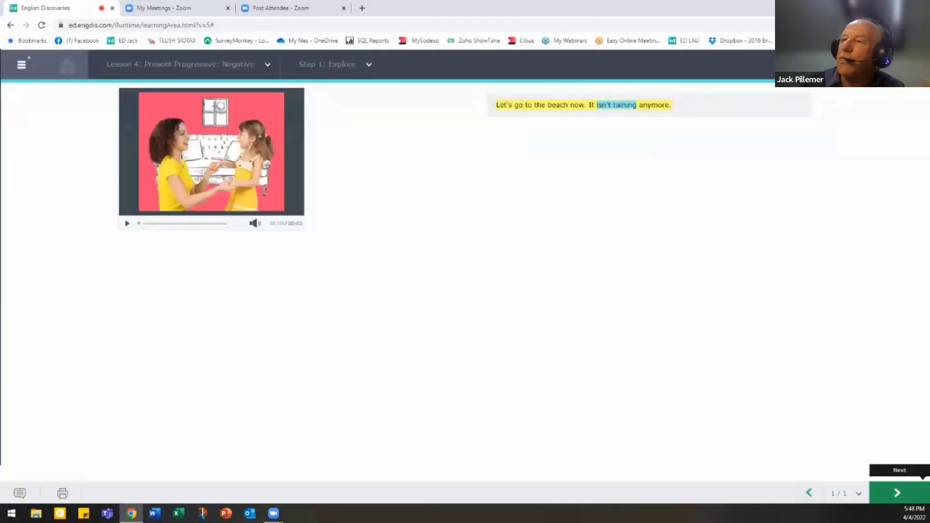
{"action": "left_click", "coordinate": [896, 492]}
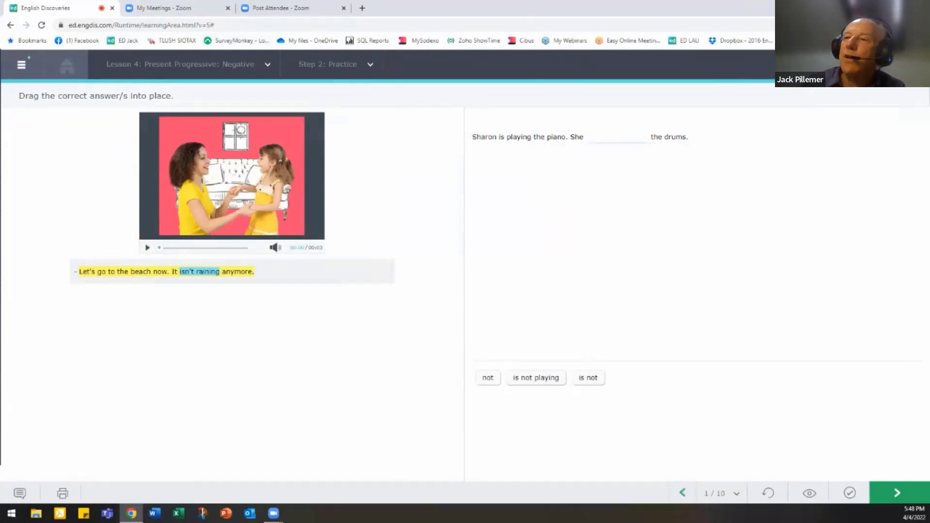
- Switch to lesson 6, Verbs, and advance past the Explore intro to the vocabulary list
{"action": "left_click", "coordinate": [267, 64]}
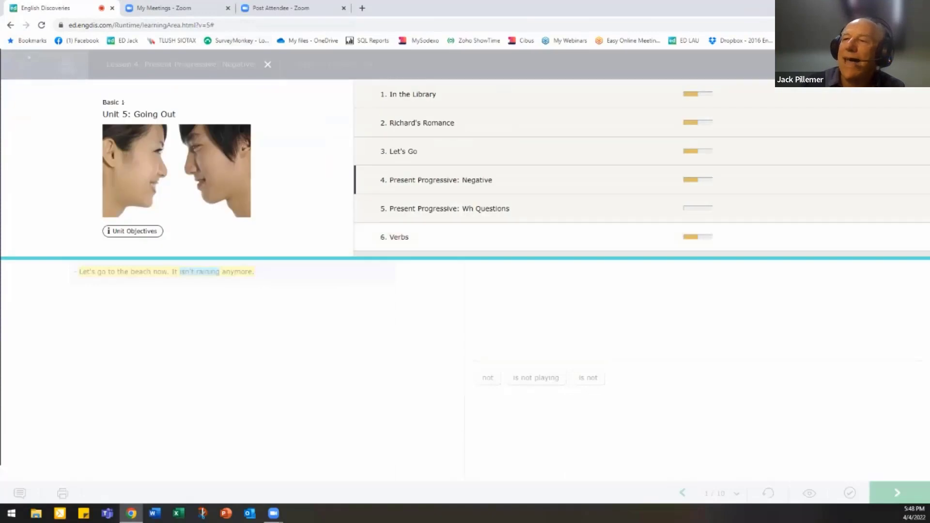
{"action": "left_click", "coordinate": [395, 237]}
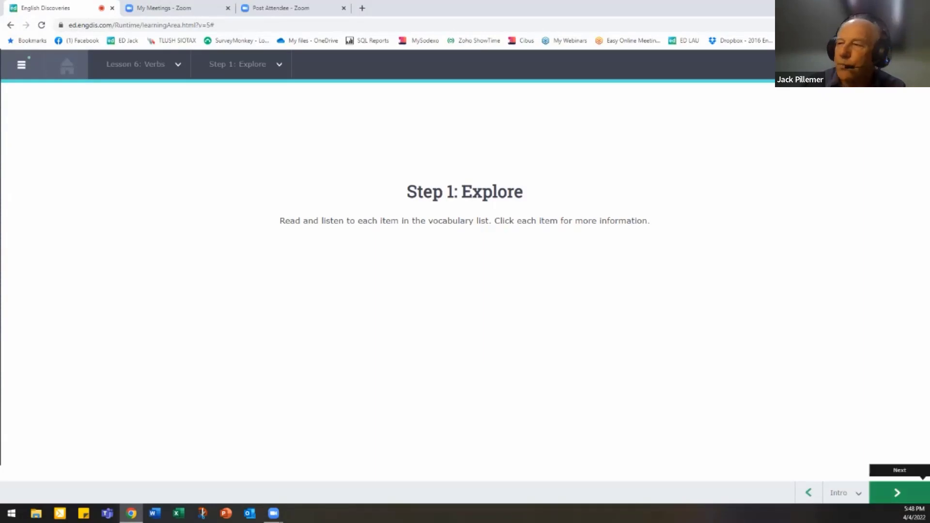
{"action": "left_click", "coordinate": [896, 492]}
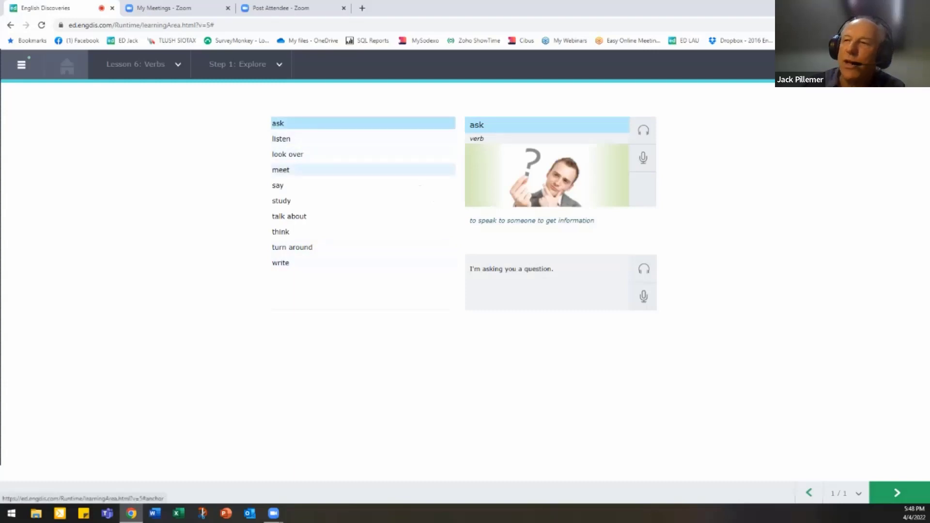
- View the vocabulary entries for "listen", "look over" and "meet"
{"action": "left_click", "coordinate": [363, 139]}
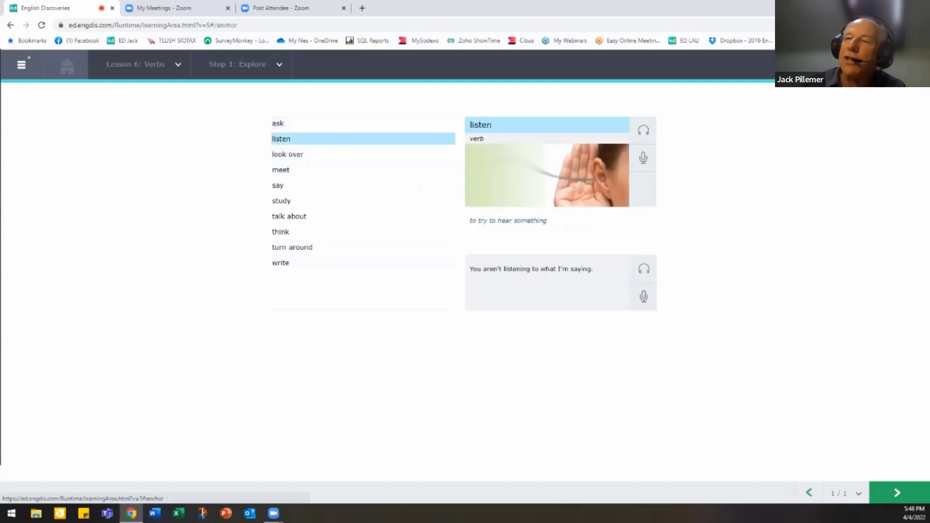
{"action": "left_click", "coordinate": [363, 154]}
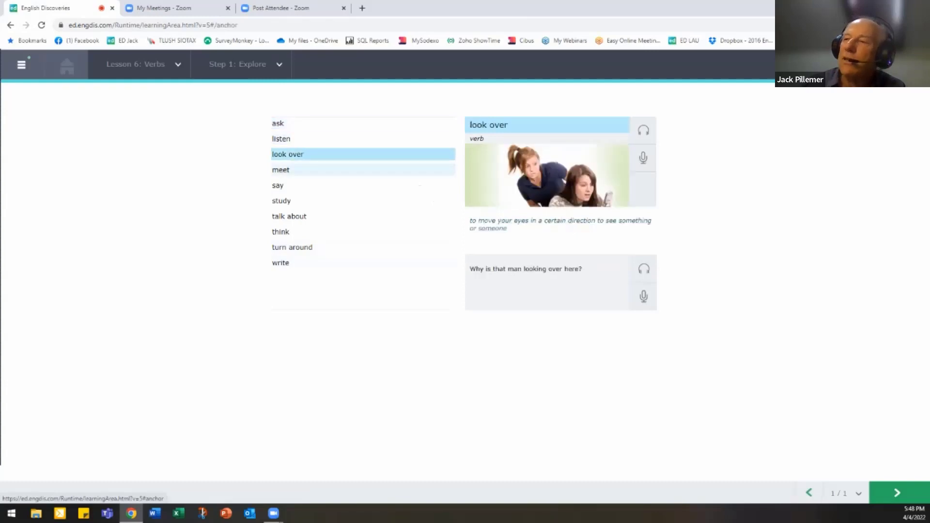
{"action": "left_click", "coordinate": [363, 169]}
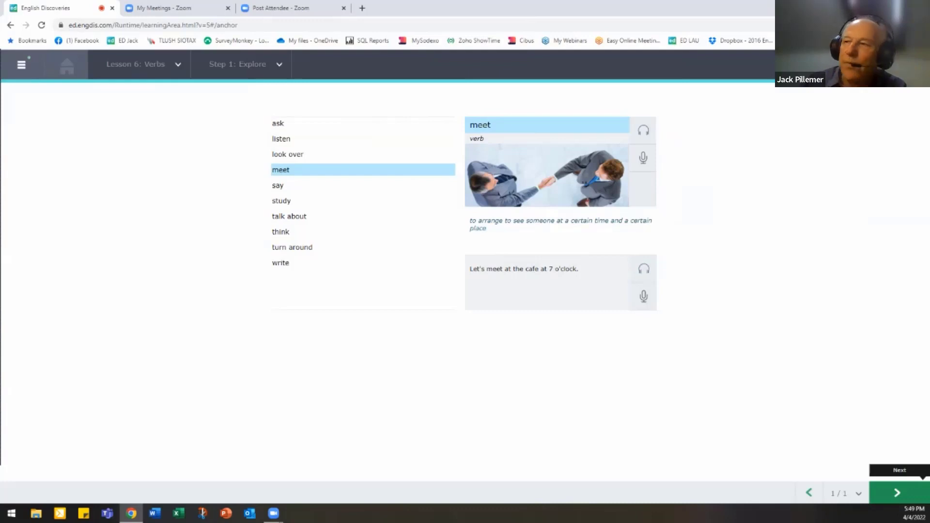
- Page through the five Practice tasks of the Verbs lesson up to the Step 3: Test start page
{"action": "left_click", "coordinate": [897, 492]}
{"action": "left_click", "coordinate": [897, 493]}
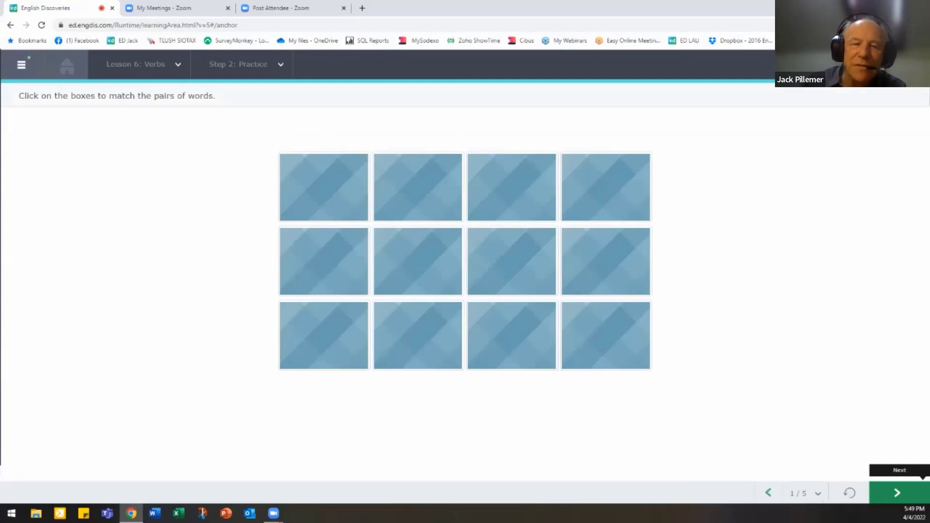
{"action": "left_click", "coordinate": [897, 493]}
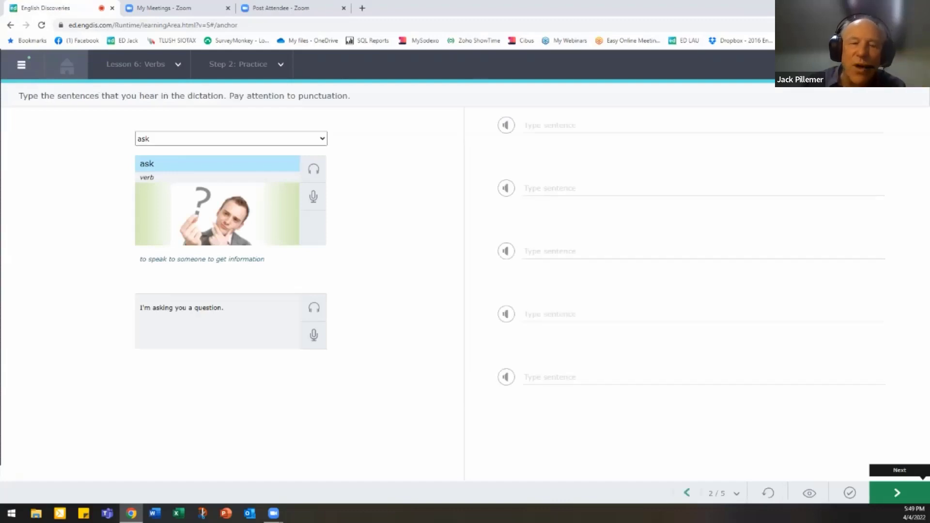
{"action": "left_click", "coordinate": [897, 492]}
{"action": "left_click", "coordinate": [897, 492]}
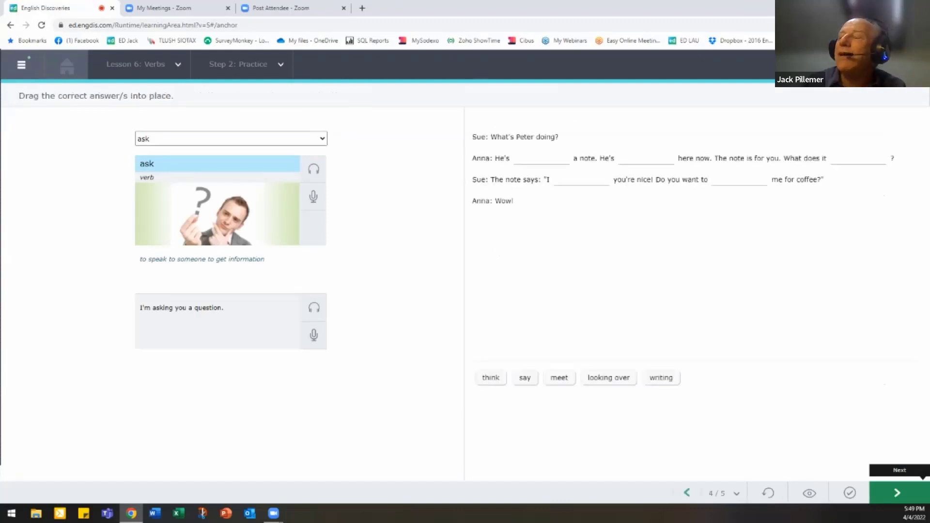
{"action": "left_click", "coordinate": [897, 493]}
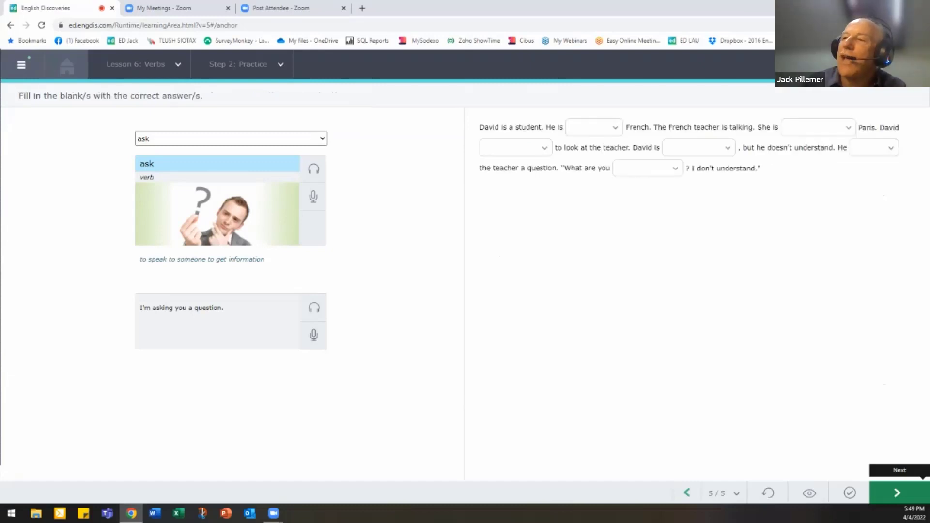
{"action": "left_click", "coordinate": [896, 493]}
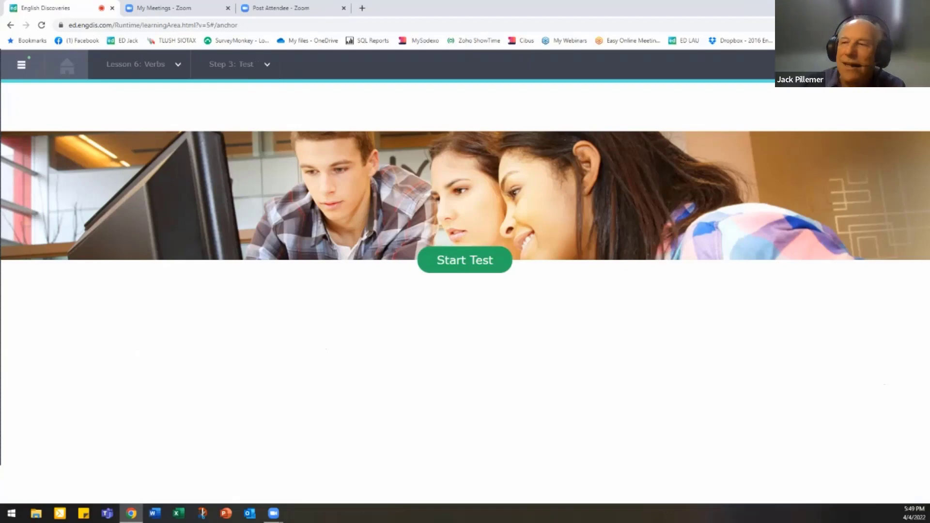
- Start the Verbs test, answering question 1 with "saying" and question 2 with its second option
{"action": "left_click", "coordinate": [465, 260]}
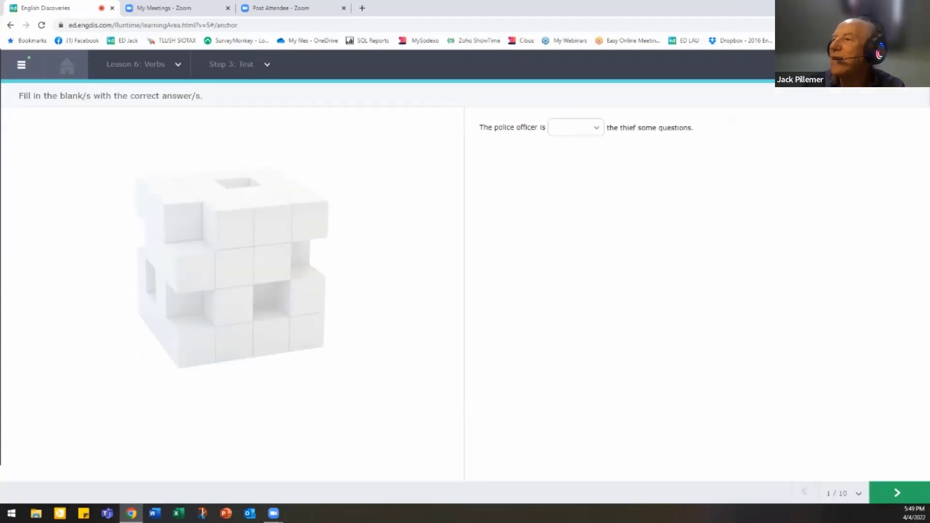
{"action": "left_click", "coordinate": [575, 127]}
{"action": "left_click", "coordinate": [566, 161]}
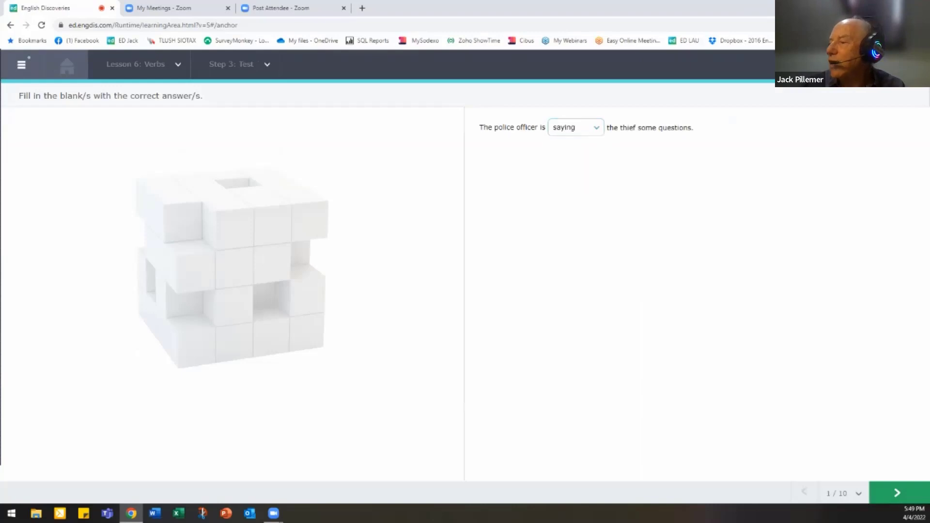
{"action": "left_click", "coordinate": [897, 493]}
{"action": "left_click", "coordinate": [532, 128]}
{"action": "left_click", "coordinate": [533, 161]}
{"action": "left_click", "coordinate": [897, 493]}
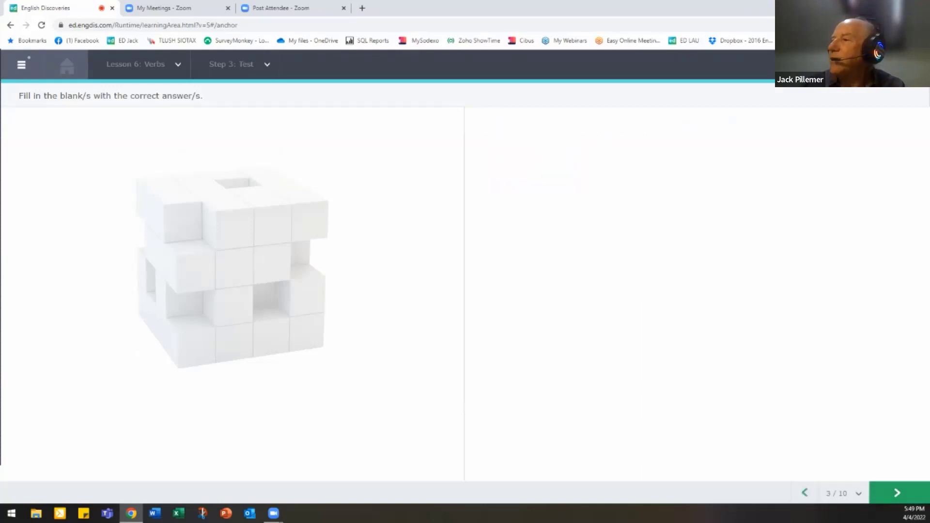
- Answer test question 3 with its second option and question 4 with its first option
{"action": "left_click", "coordinate": [584, 128]}
{"action": "left_click", "coordinate": [584, 161]}
{"action": "left_click", "coordinate": [897, 492]}
{"action": "left_click", "coordinate": [530, 128]}
{"action": "left_click", "coordinate": [521, 143]}
{"action": "left_click", "coordinate": [896, 493]}
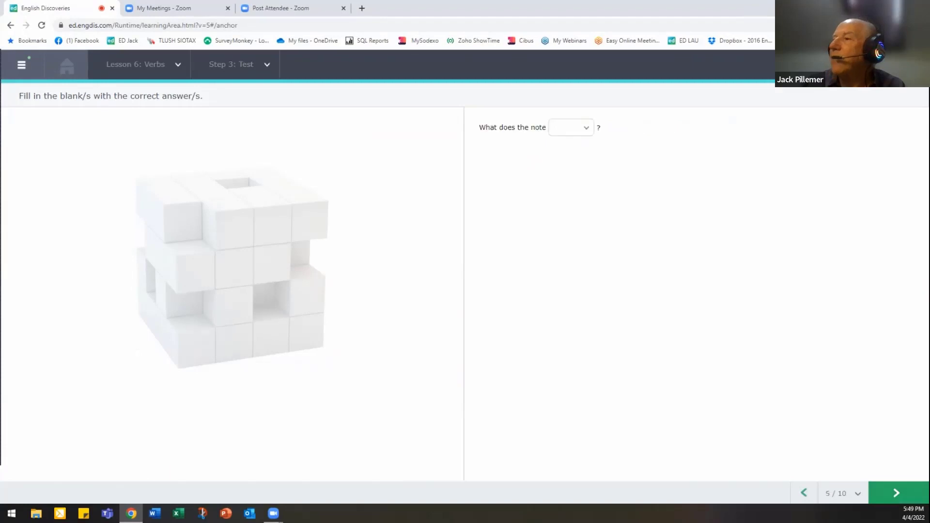
- Answer test question 5 with "say" and question 6 with "studying"
{"action": "left_click", "coordinate": [571, 127]}
{"action": "left_click", "coordinate": [562, 143]}
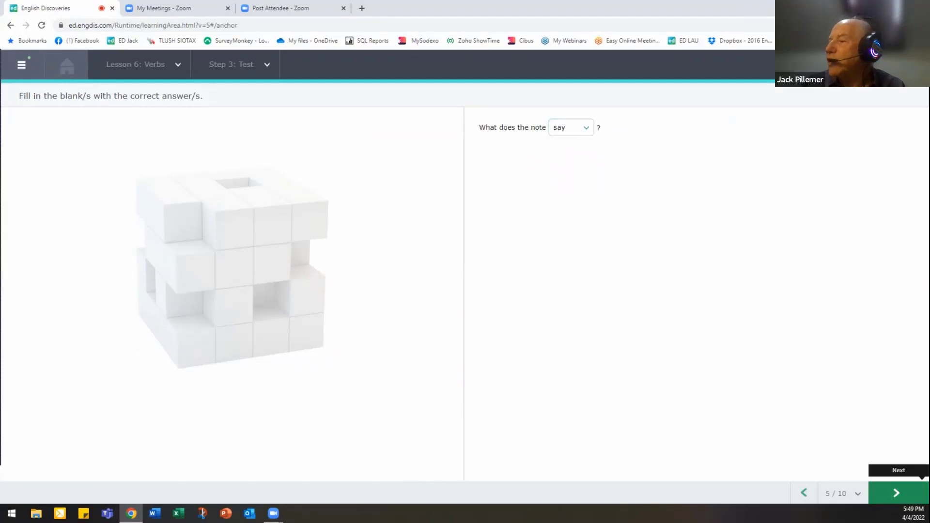
{"action": "left_click", "coordinate": [896, 493]}
{"action": "left_click", "coordinate": [524, 128]}
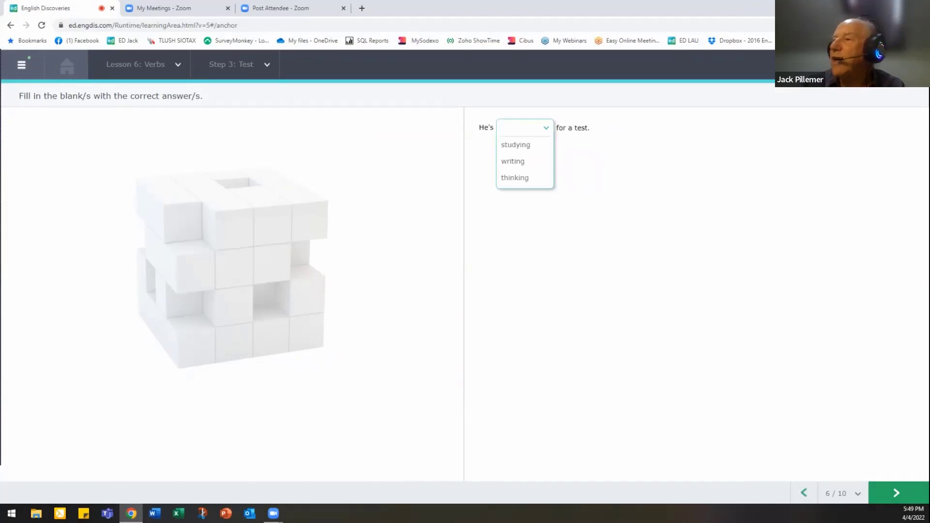
{"action": "left_click", "coordinate": [515, 144]}
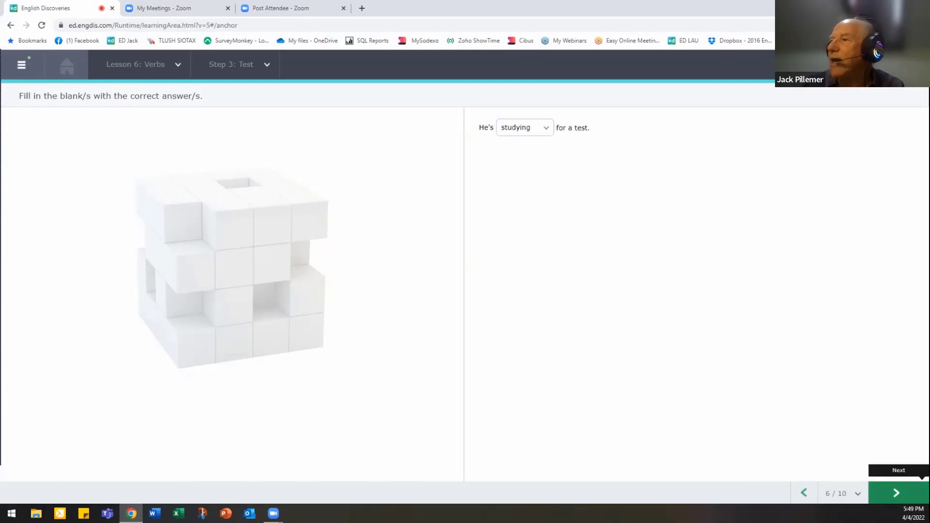
- Answer Verbs test questions 7 and 8 with the first option of each
{"action": "left_click", "coordinate": [896, 493]}
{"action": "left_click", "coordinate": [529, 127]}
{"action": "left_click", "coordinate": [519, 144]}
{"action": "left_click", "coordinate": [896, 492]}
{"action": "left_click", "coordinate": [529, 127]}
{"action": "left_click", "coordinate": [516, 145]}
- Answer test question 9 with "asking" and question 10 with "writing", and submit the test
{"action": "left_click", "coordinate": [896, 493]}
{"action": "left_click", "coordinate": [536, 127]}
{"action": "left_click", "coordinate": [513, 160]}
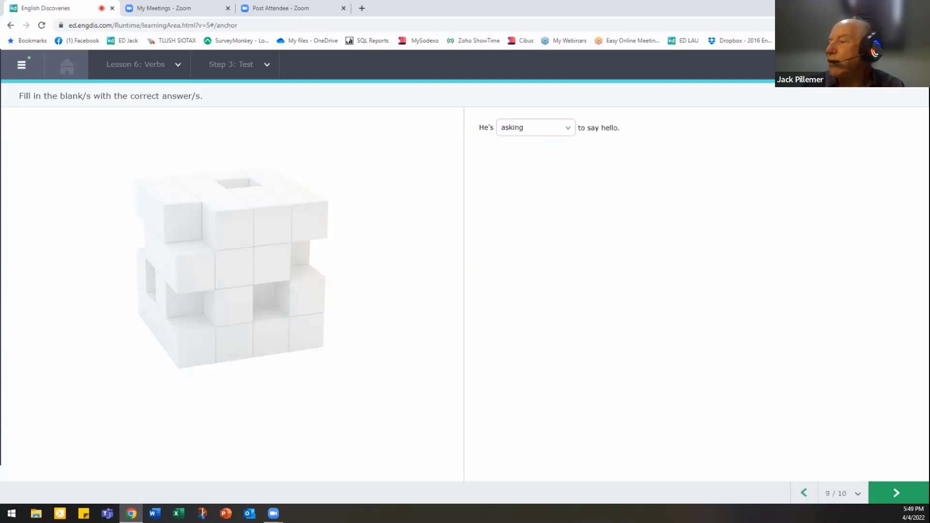
{"action": "left_click", "coordinate": [896, 493]}
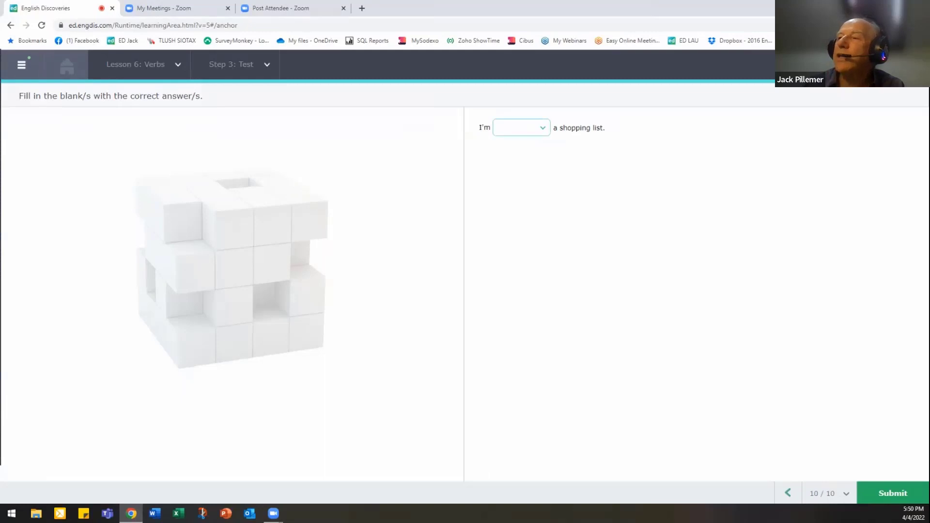
{"action": "left_click", "coordinate": [521, 128]}
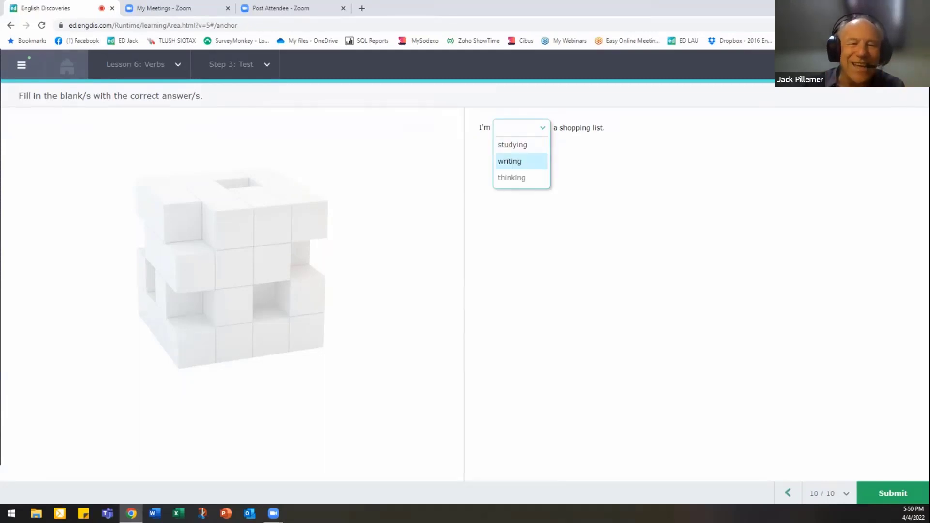
{"action": "left_click", "coordinate": [514, 161]}
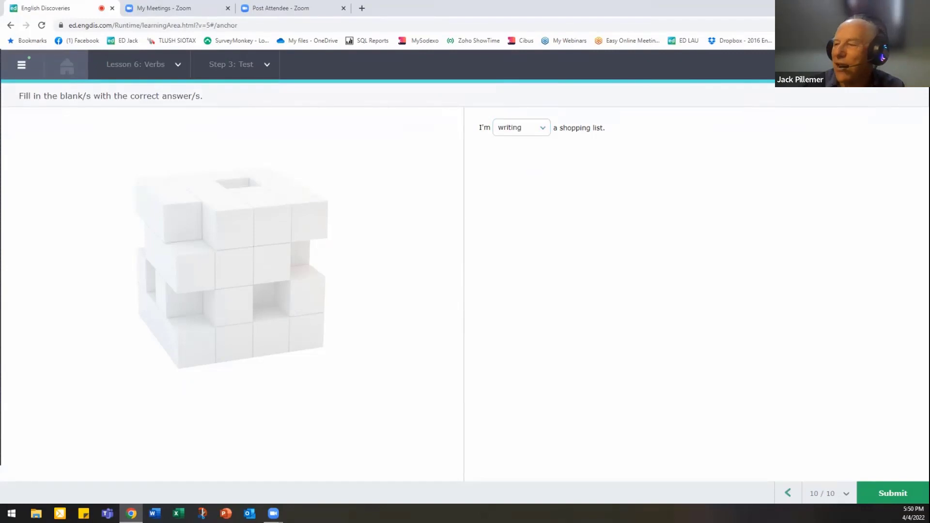
{"action": "left_click", "coordinate": [893, 492]}
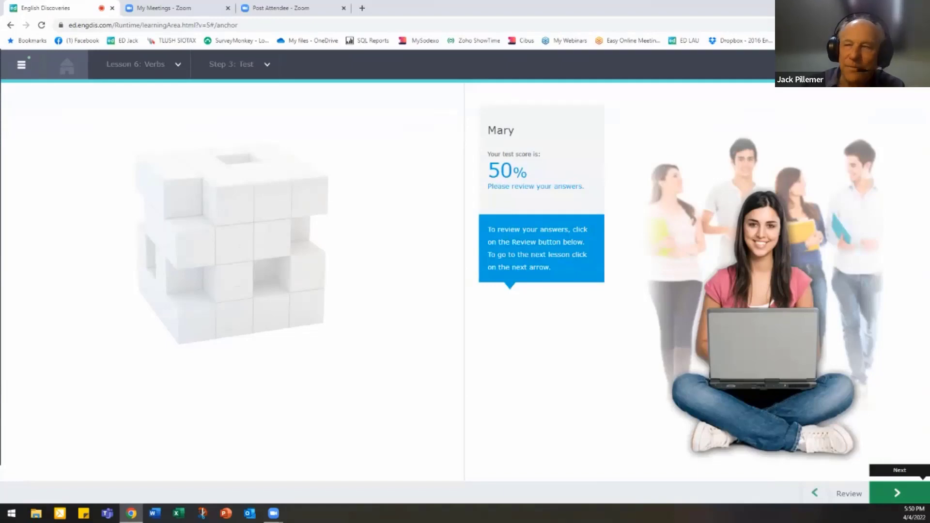
- Proceed to the Unit 5 Reflections and rate the verbs statement "Very well" and the Wh questions statement "Well"
{"action": "left_click", "coordinate": [897, 493]}
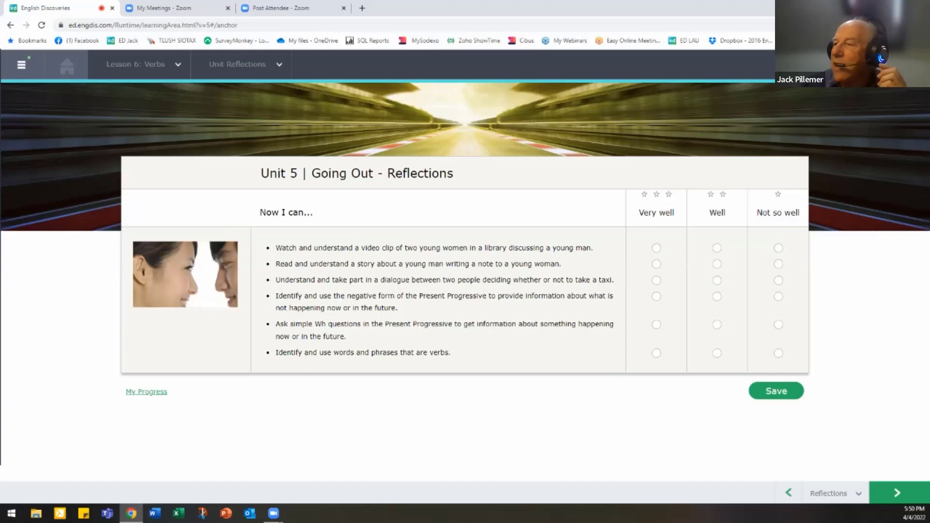
{"action": "left_click", "coordinate": [656, 353]}
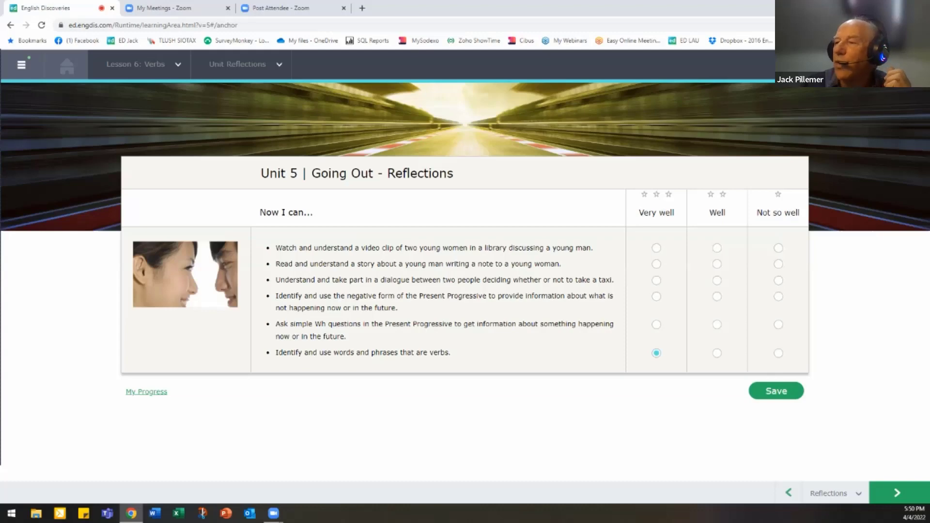
{"action": "left_click", "coordinate": [717, 324]}
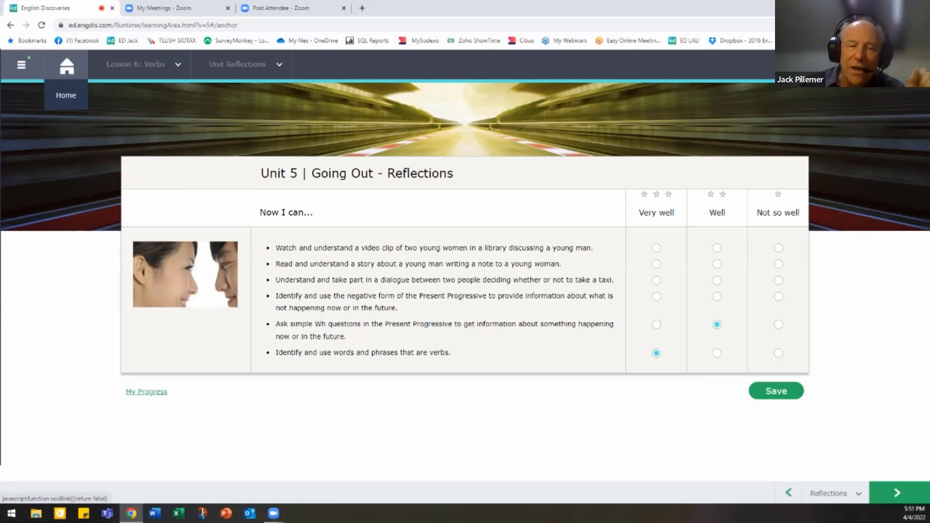
- Return to the home page and look over the Basic 1 course statistics and unit list
{"action": "left_click", "coordinate": [67, 66]}
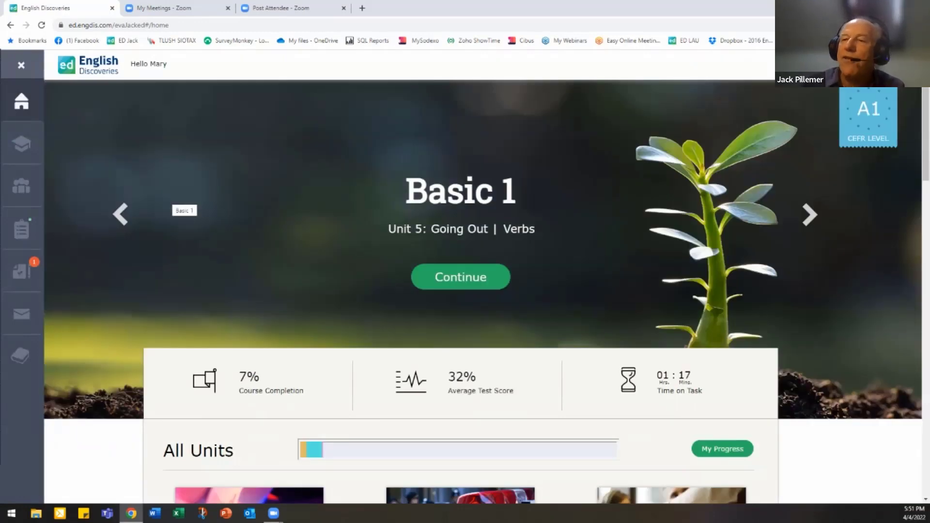
{"action": "scroll", "coordinate": [465, 291], "scroll_direction": "down", "scroll_amount": 2}
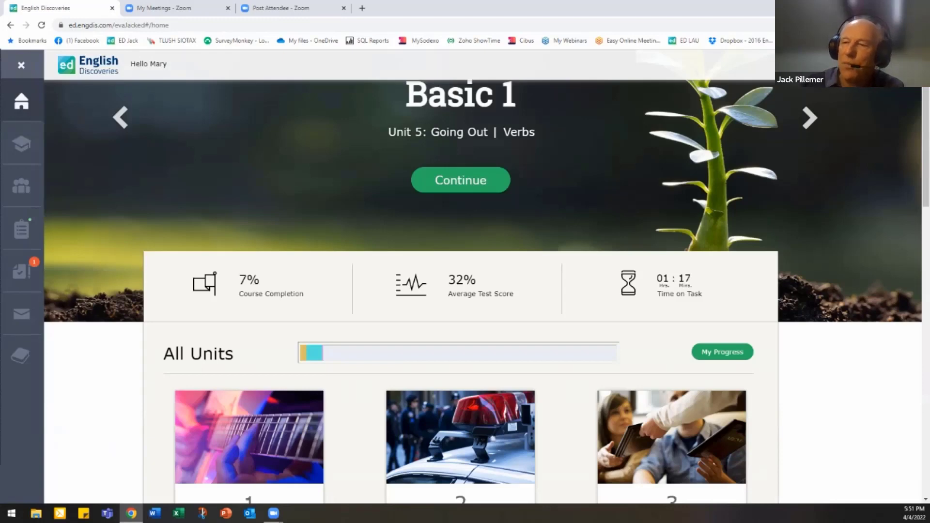
{"action": "scroll", "coordinate": [460, 436], "scroll_direction": "down", "scroll_amount": 4}
{"action": "scroll", "coordinate": [460, 291], "scroll_direction": "up", "scroll_amount": 3}
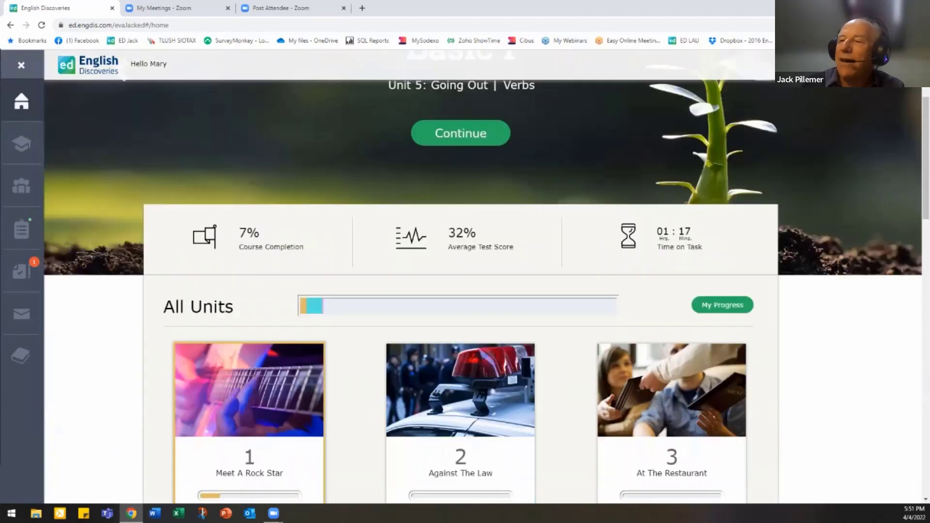
{"action": "scroll", "coordinate": [460, 291], "scroll_direction": "up", "scroll_amount": 1}
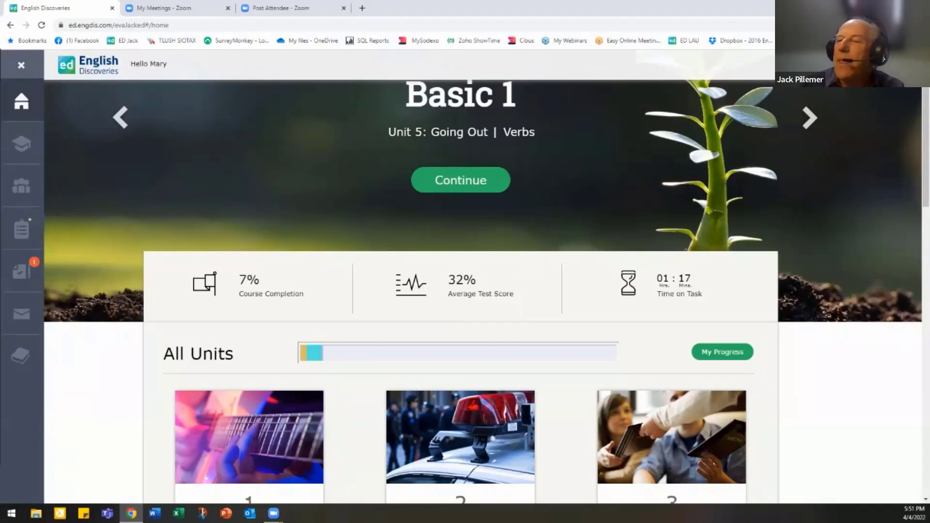
{"action": "scroll", "coordinate": [460, 290], "scroll_direction": "down", "scroll_amount": 4}
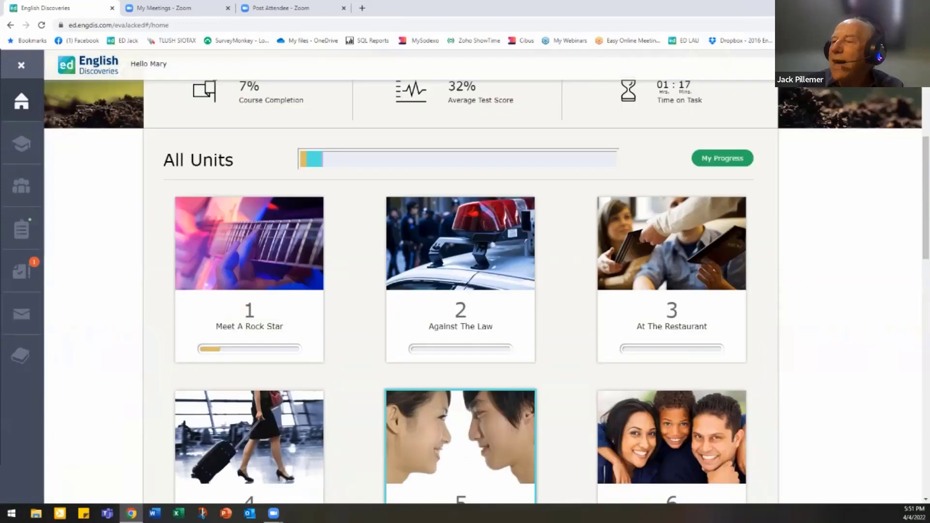
{"action": "scroll", "coordinate": [460, 290], "scroll_direction": "up", "scroll_amount": 4}
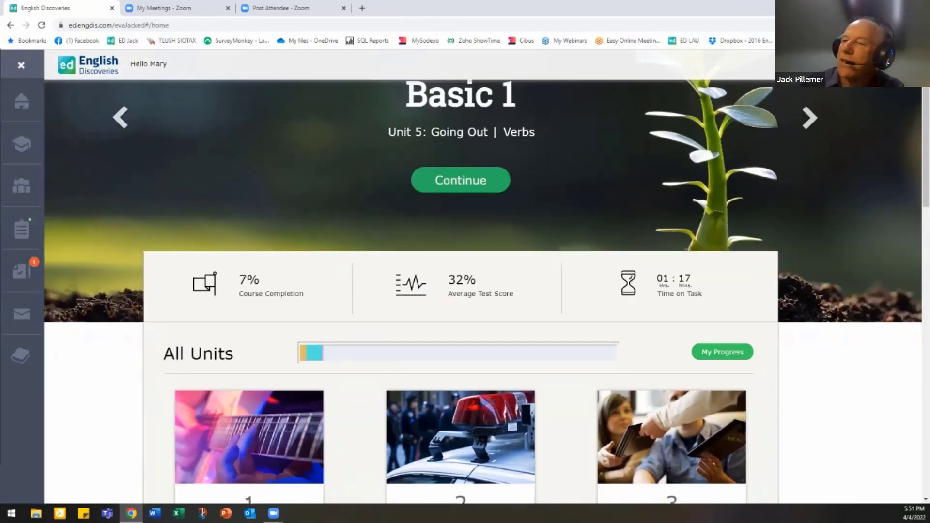
- Open My Progress and expand Unit 5 Going Out to examine its lesson steps, test scores and status
{"action": "left_click", "coordinate": [722, 352]}
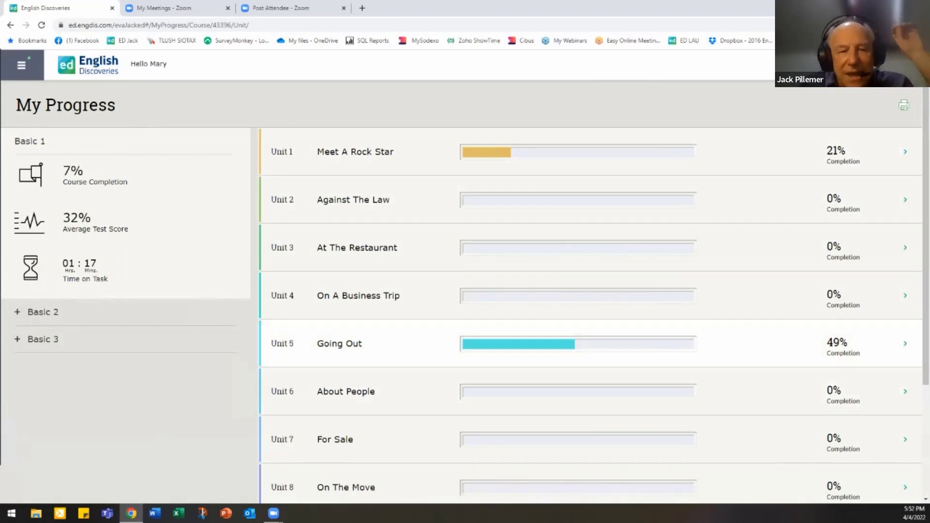
{"action": "mouse_move", "coordinate": [500, 344]}
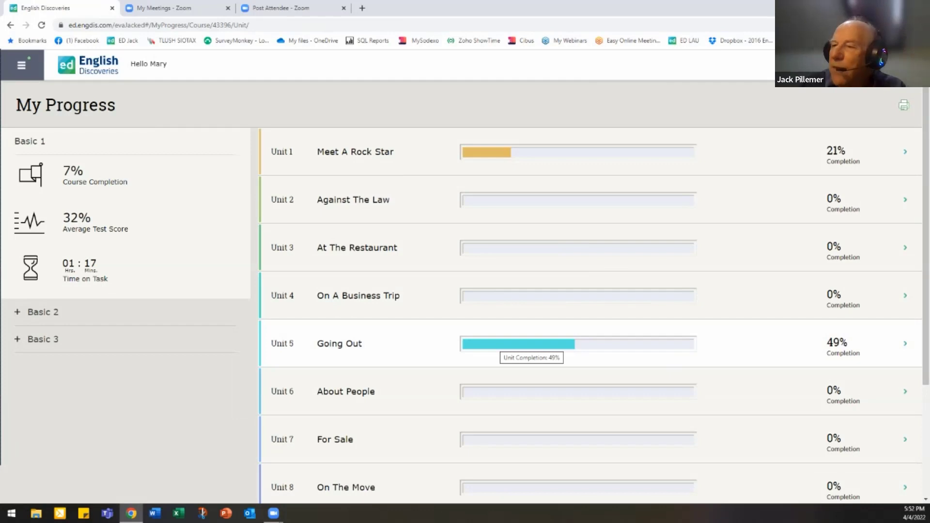
{"action": "left_click", "coordinate": [503, 343]}
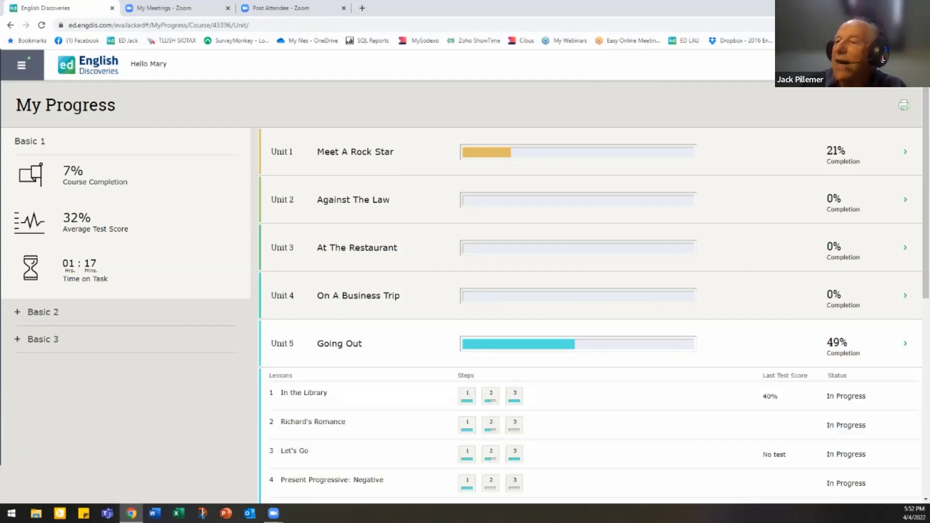
{"action": "scroll", "coordinate": [504, 339], "scroll_direction": "down", "scroll_amount": 6}
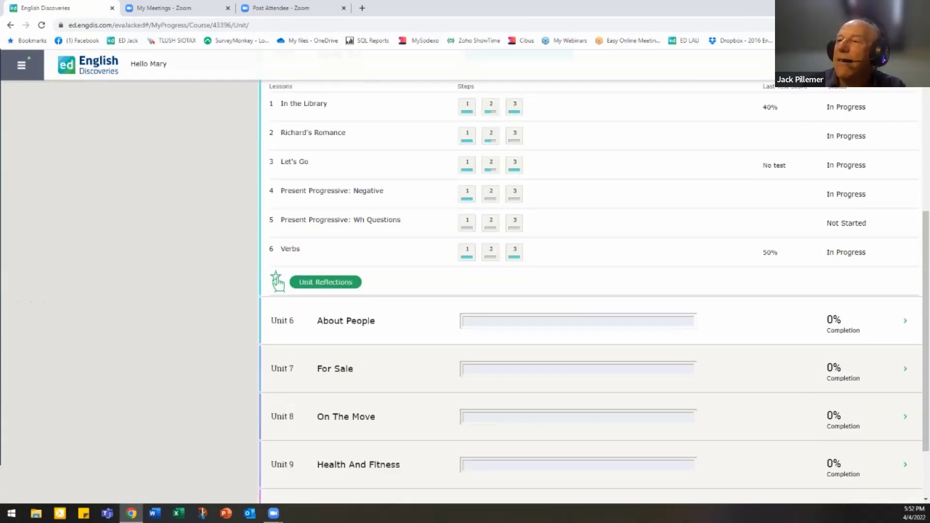
{"action": "scroll", "coordinate": [504, 339], "scroll_direction": "up", "scroll_amount": 2}
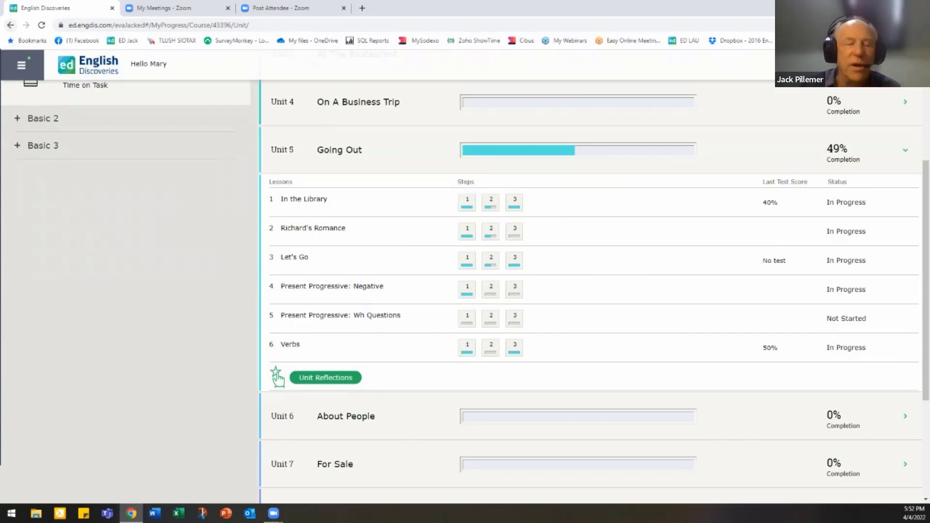
- Go back to the home page and look through the All Units overview
{"action": "left_click", "coordinate": [10, 24]}
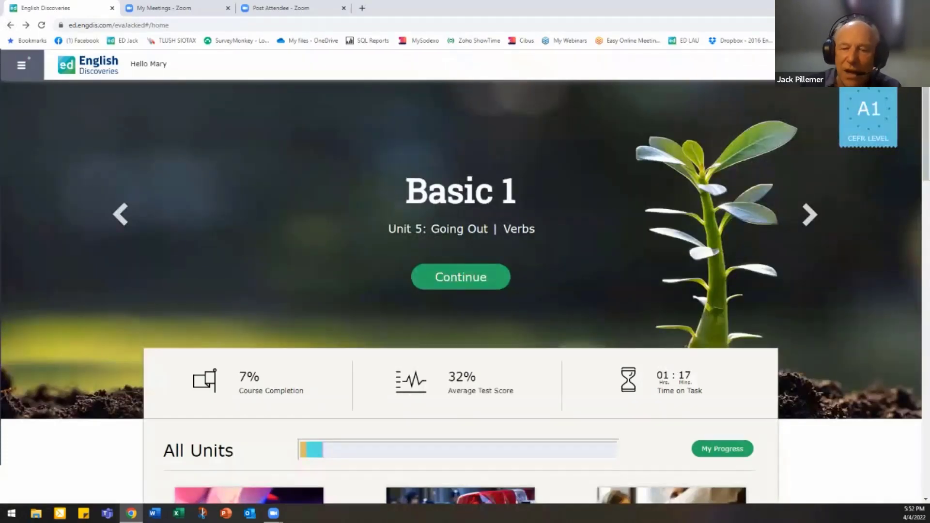
{"action": "scroll", "coordinate": [249, 242], "scroll_direction": "down", "scroll_amount": 12}
{"action": "scroll", "coordinate": [249, 242], "scroll_direction": "up", "scroll_amount": 6}
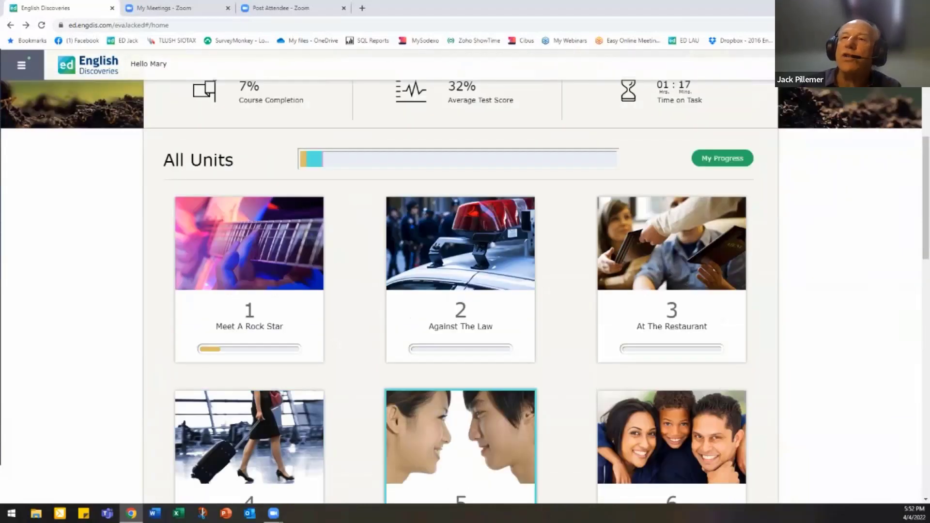
- Open the Grammar Book and start the Irregular Verbs lesson under Tenses, Past Simple
{"action": "left_click", "coordinate": [21, 65]}
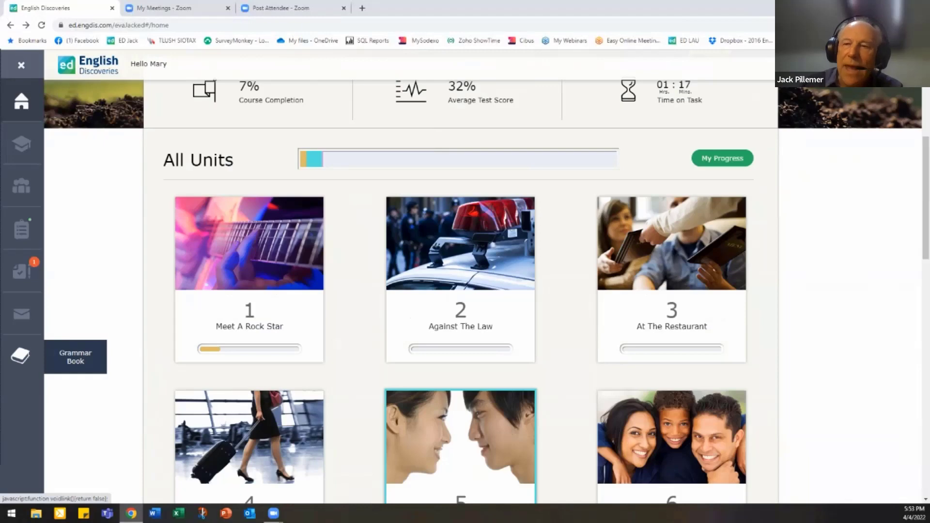
{"action": "left_click", "coordinate": [21, 356]}
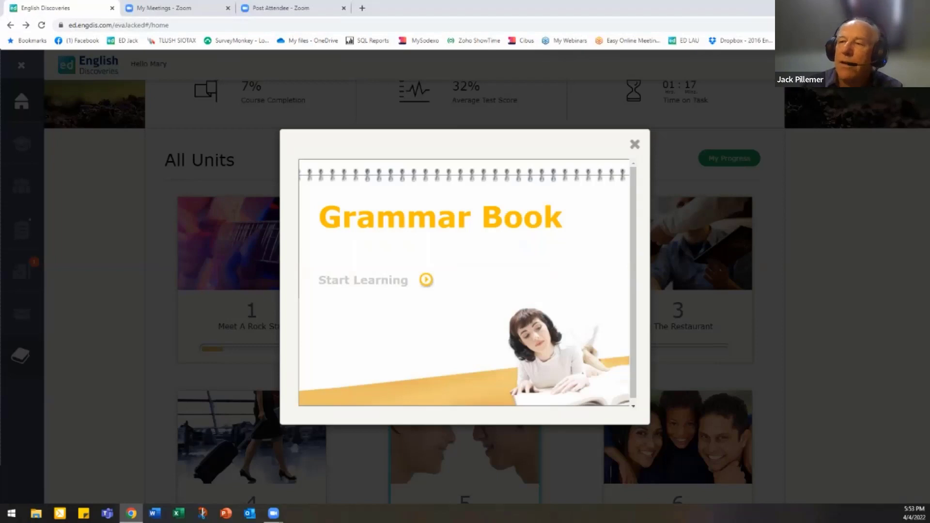
{"action": "left_click", "coordinate": [426, 280]}
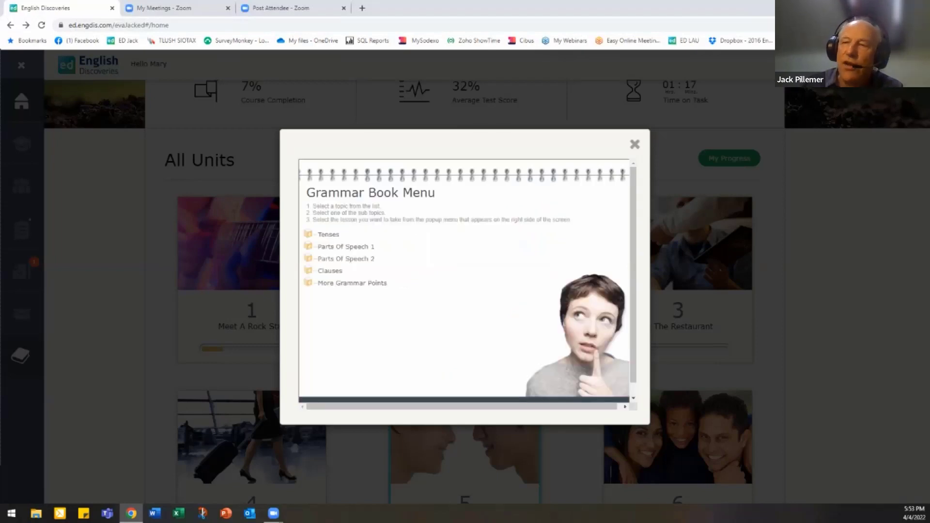
{"action": "left_click", "coordinate": [328, 234]}
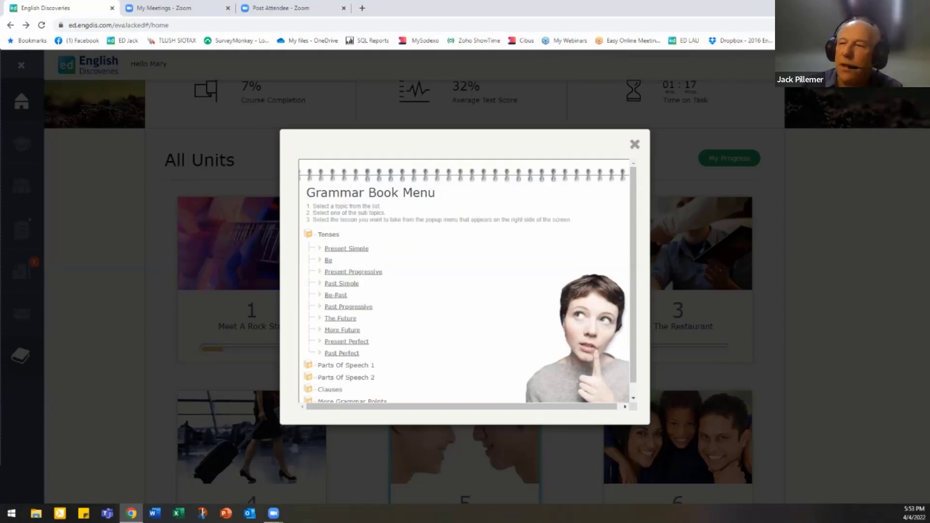
{"action": "left_click", "coordinate": [341, 284]}
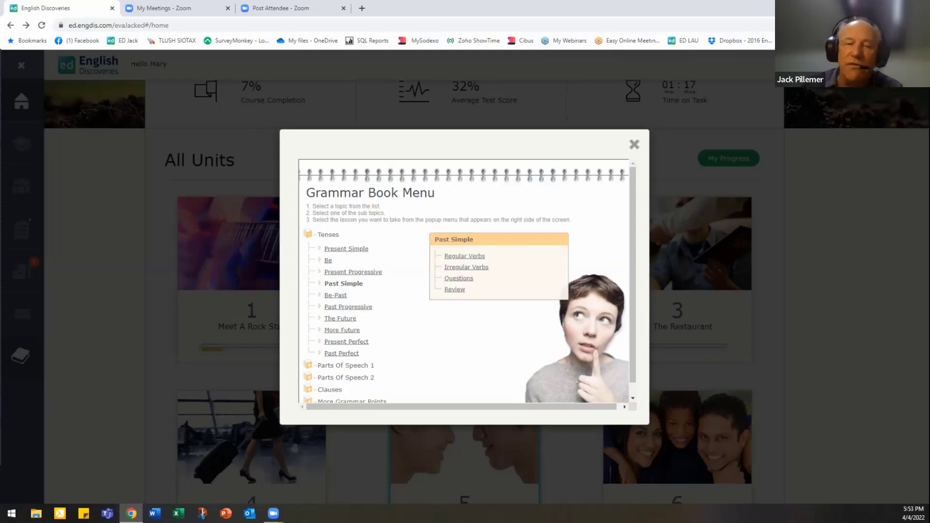
{"action": "left_click", "coordinate": [464, 256]}
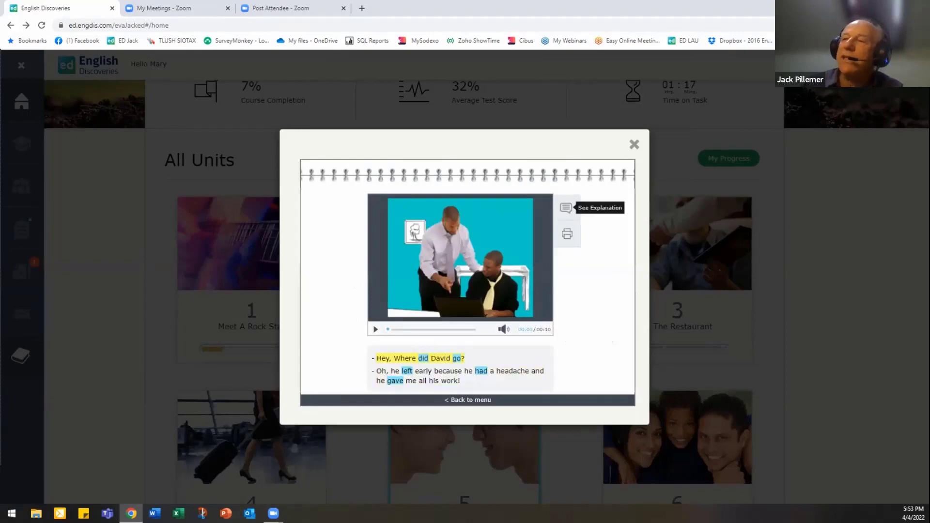
- View the explanation of the irregular verbs lesson, and close both it and the Grammar Book
{"action": "left_click", "coordinate": [565, 208]}
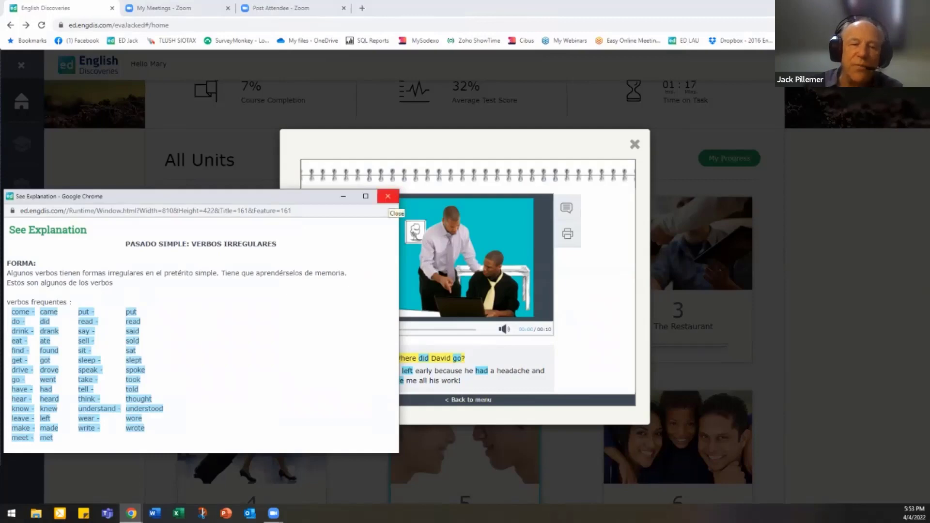
{"action": "left_click", "coordinate": [388, 196]}
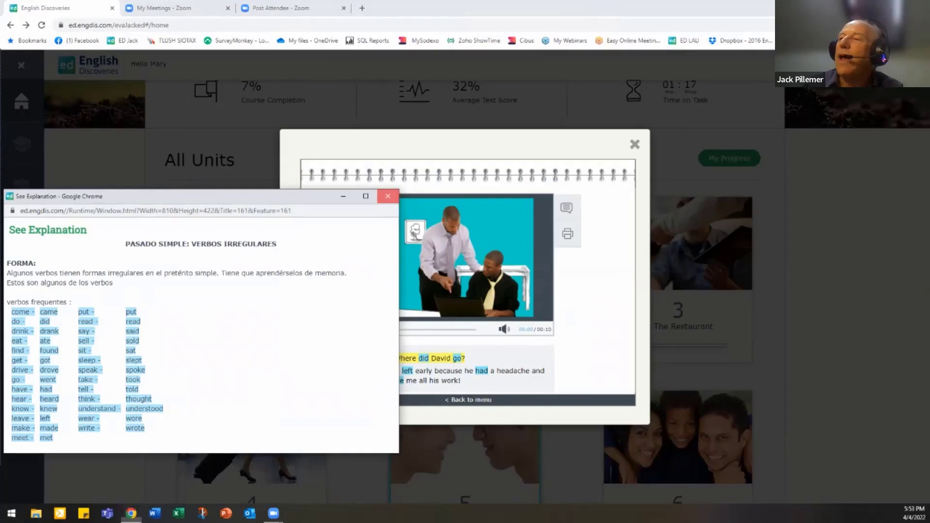
{"action": "left_click", "coordinate": [635, 145]}
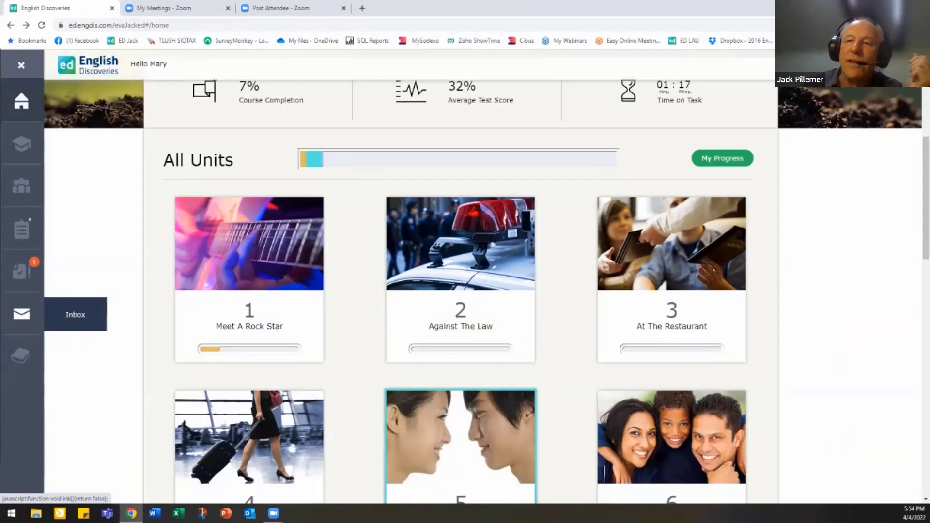
- View the teacher message inbox and the Assessment Center's available tests, closing each one after viewing
{"action": "left_click", "coordinate": [21, 314]}
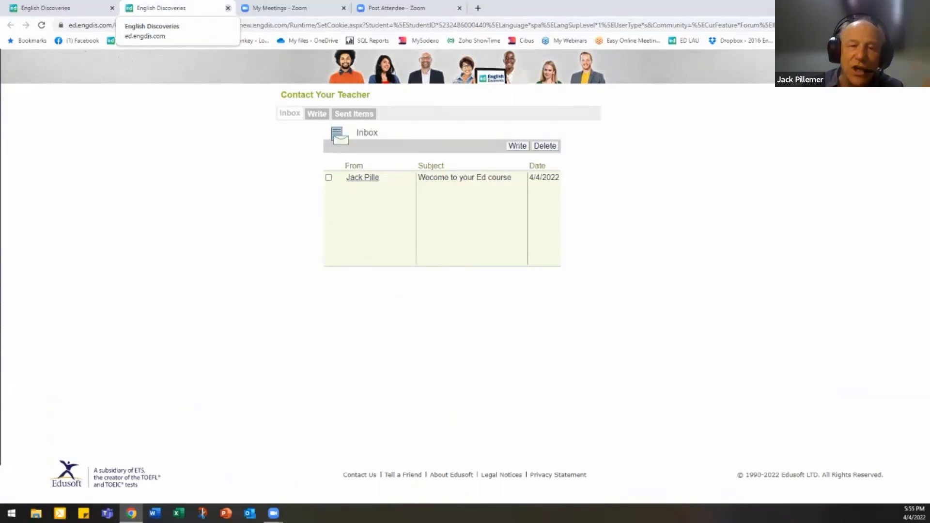
{"action": "left_click", "coordinate": [228, 8]}
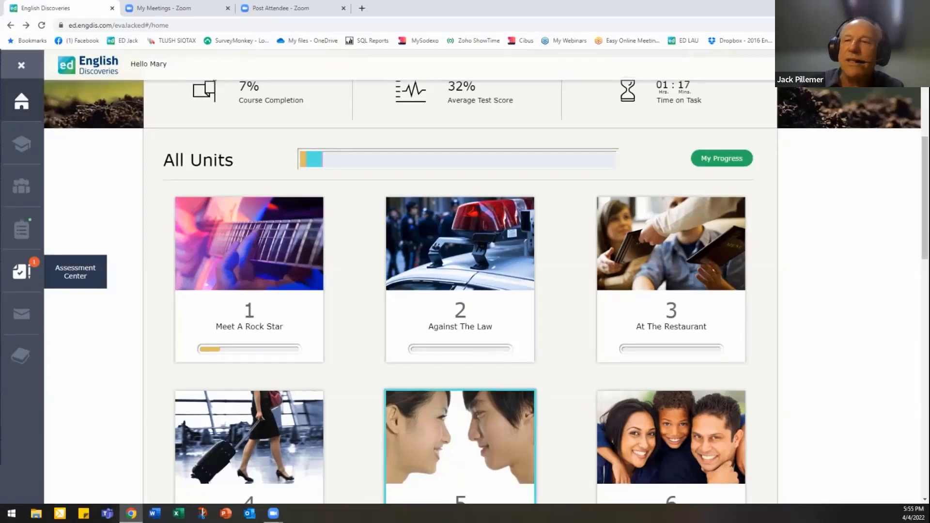
{"action": "left_click", "coordinate": [21, 271]}
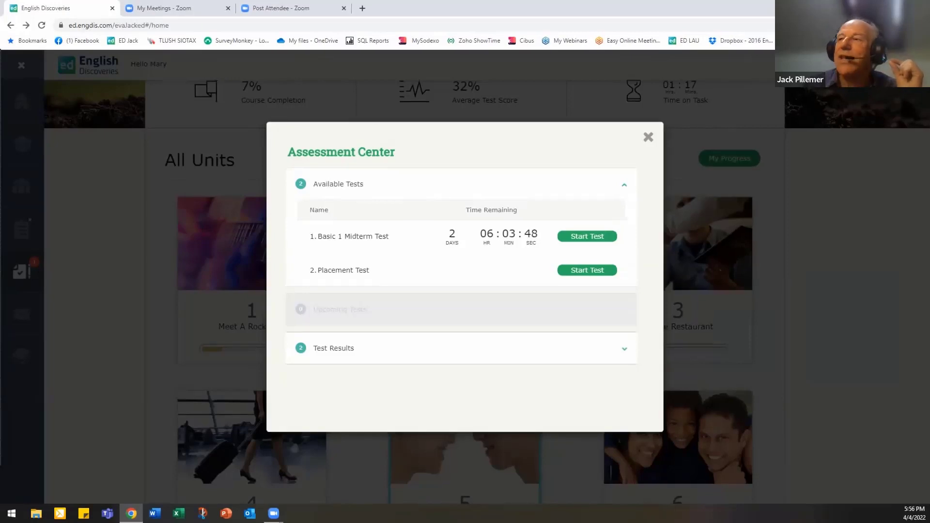
{"action": "left_click", "coordinate": [647, 137]}
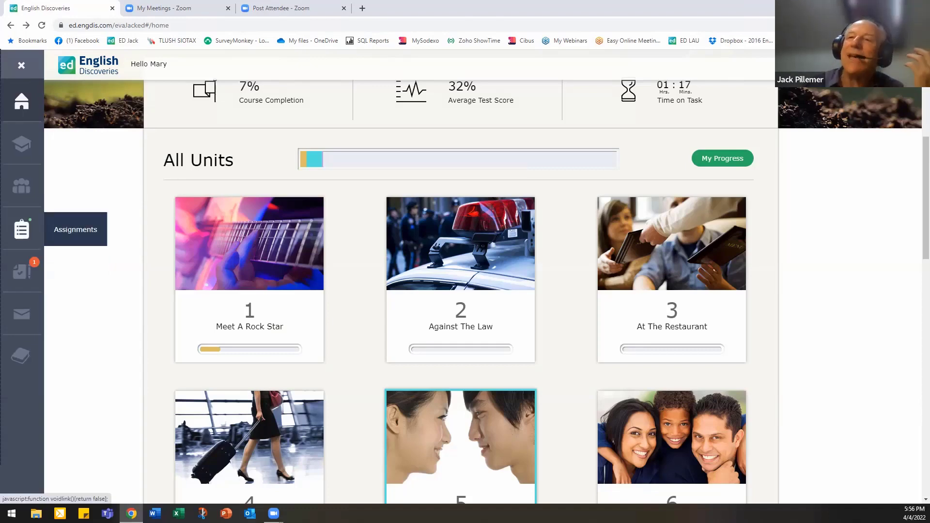
- Open My Assignments, select Recording1 under In the Library, and list the Basic 1 writing assignments
{"action": "left_click", "coordinate": [21, 229]}
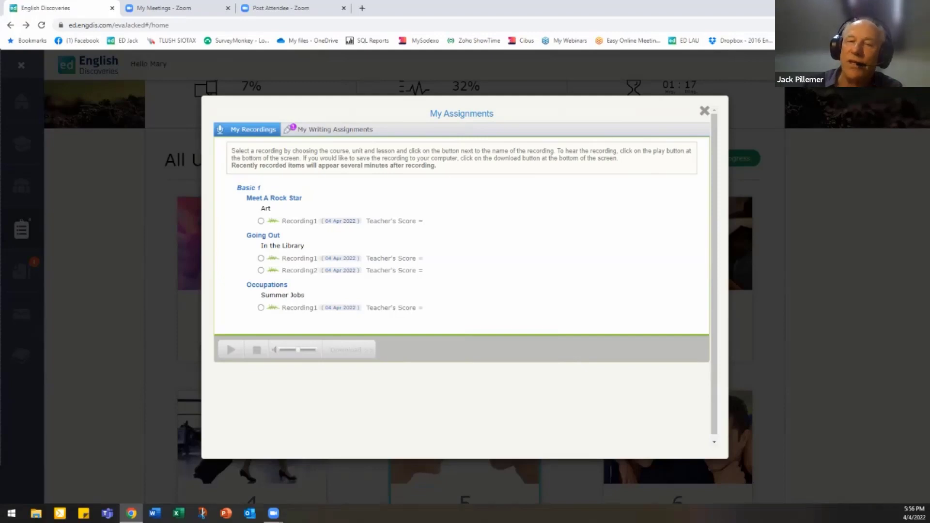
{"action": "left_click", "coordinate": [260, 258]}
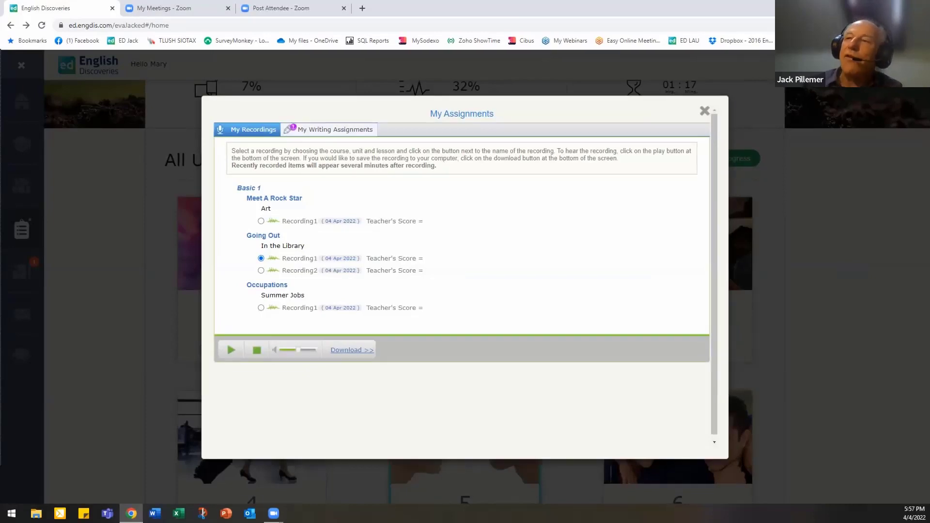
{"action": "left_click", "coordinate": [335, 129]}
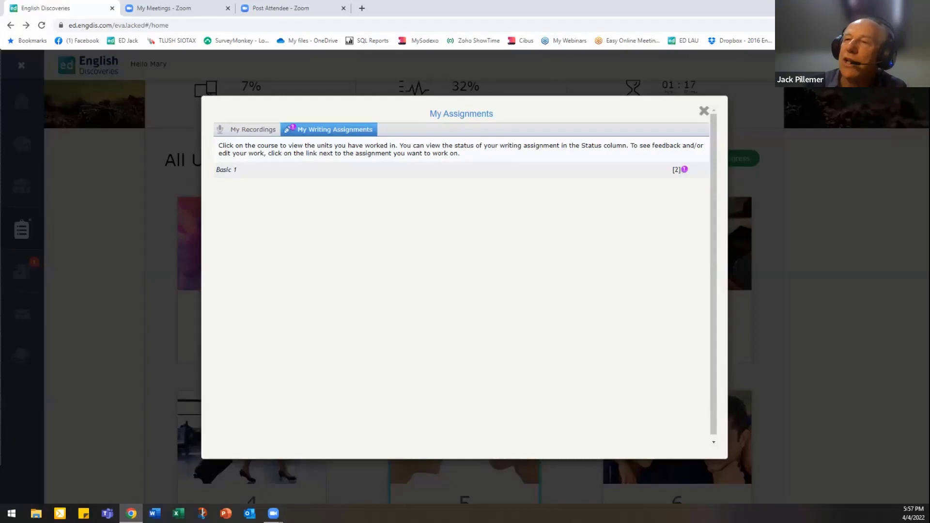
{"action": "left_click", "coordinate": [226, 170]}
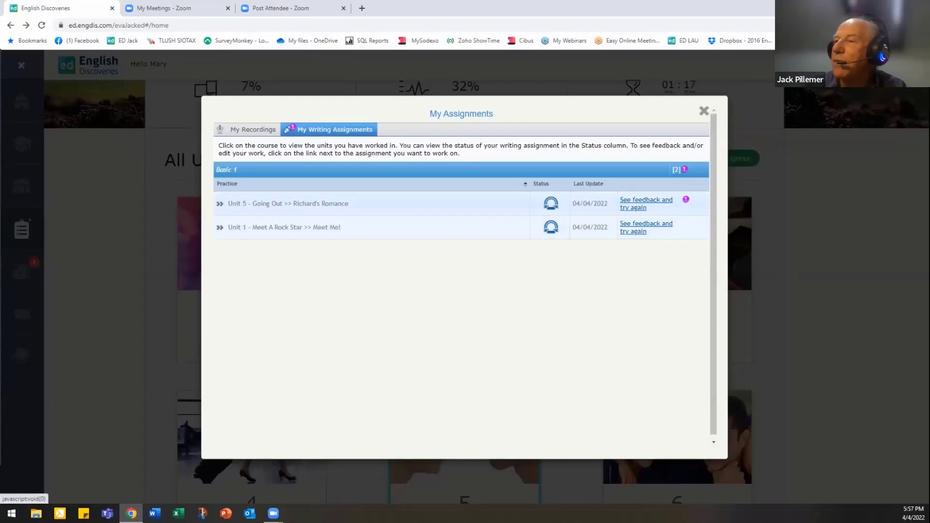
- Open the feedback for the Unit 5 Richard's Romance writing assignment and review its comments up to the missing initial capital letter
{"action": "left_click", "coordinate": [646, 200]}
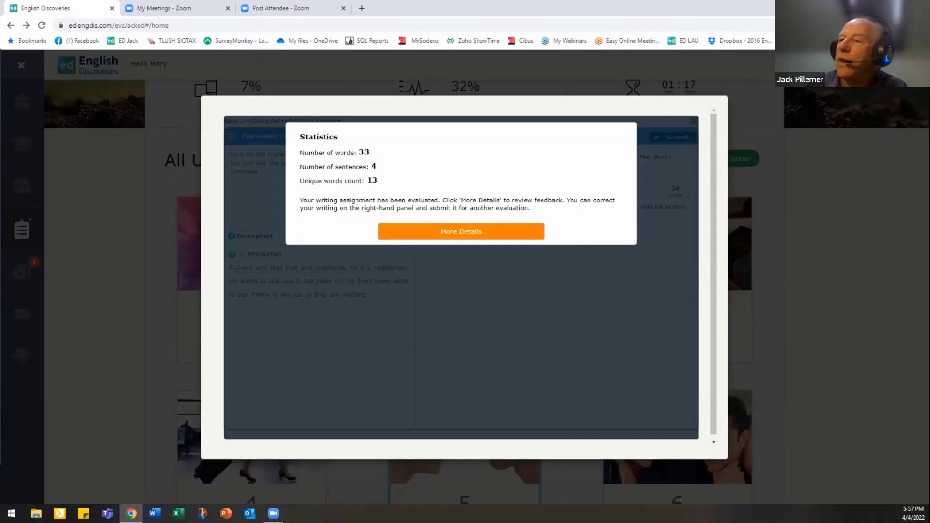
{"action": "left_click", "coordinate": [461, 231]}
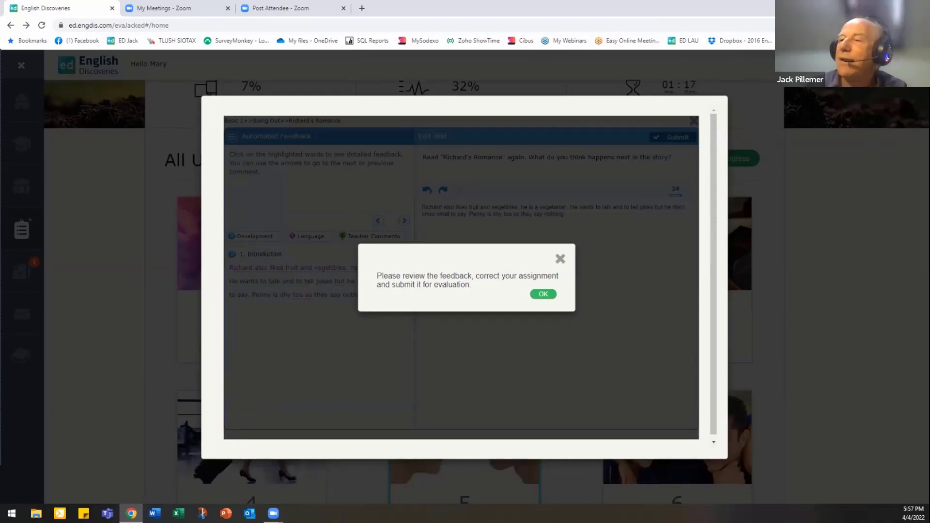
{"action": "left_click", "coordinate": [543, 294]}
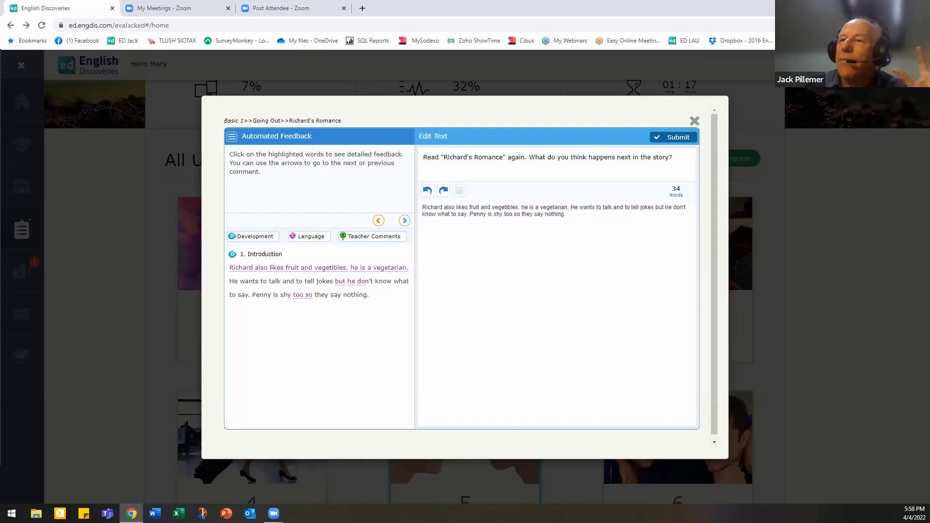
{"action": "left_click", "coordinate": [404, 221]}
{"action": "left_click", "coordinate": [405, 220]}
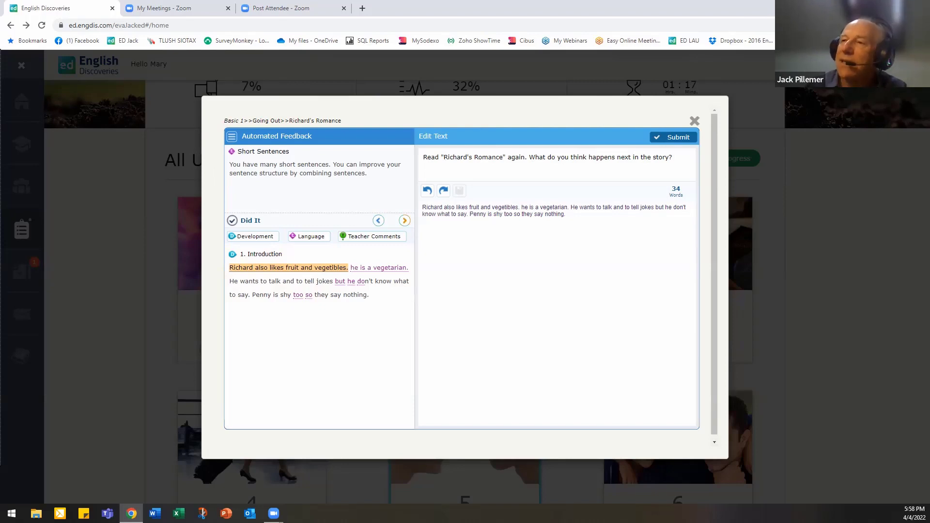
{"action": "left_click", "coordinate": [404, 220]}
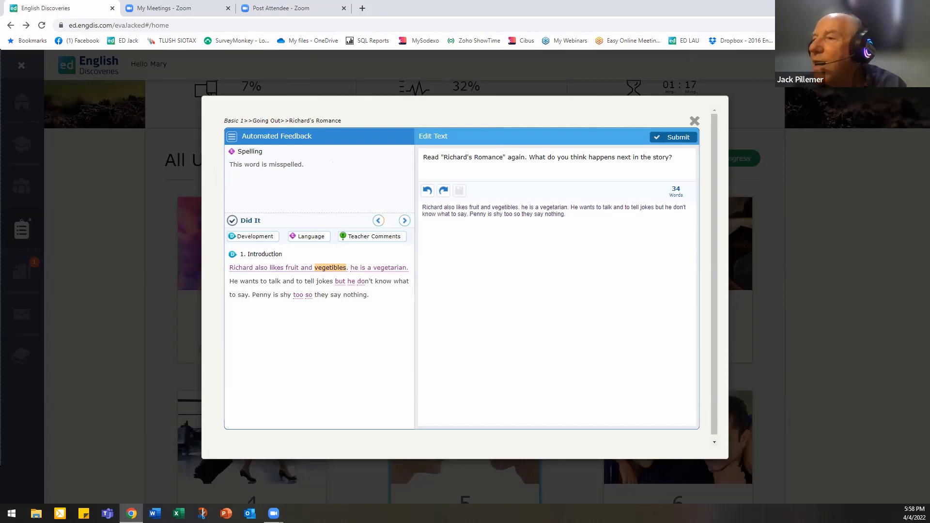
{"action": "left_click", "coordinate": [404, 220]}
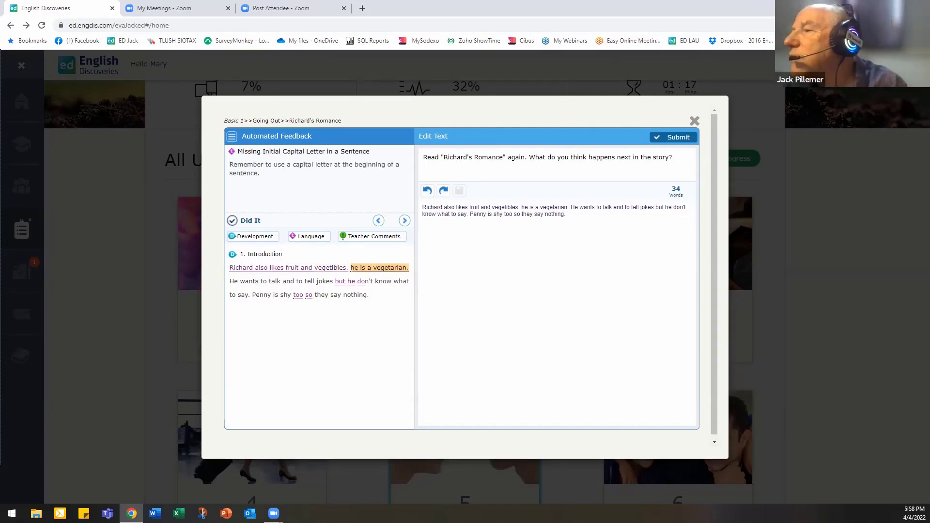
- Change "vegetibles" to "vegetebles" and capitalize "He" in the assignment text, marking the capital-letter comment as done
{"action": "left_click", "coordinate": [509, 207]}
{"action": "key", "text": "BackSpace"}
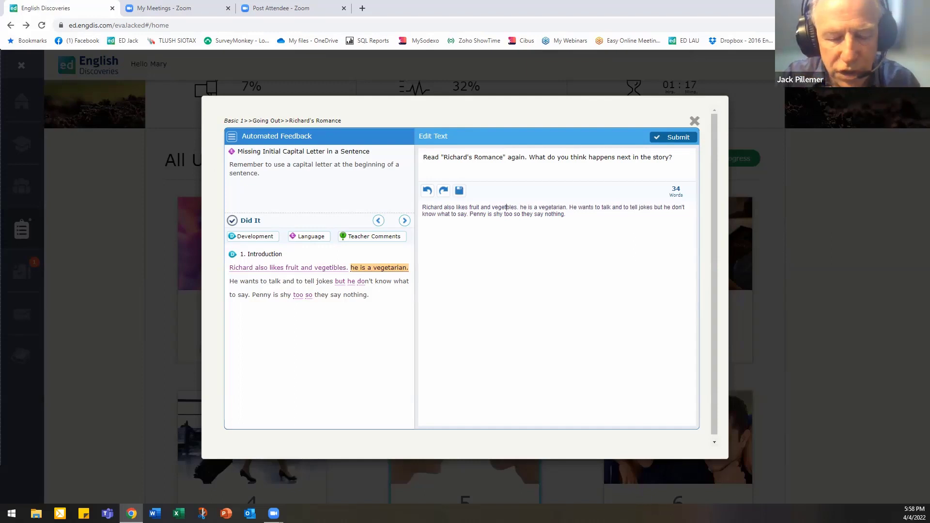
{"action": "type", "text": "e"}
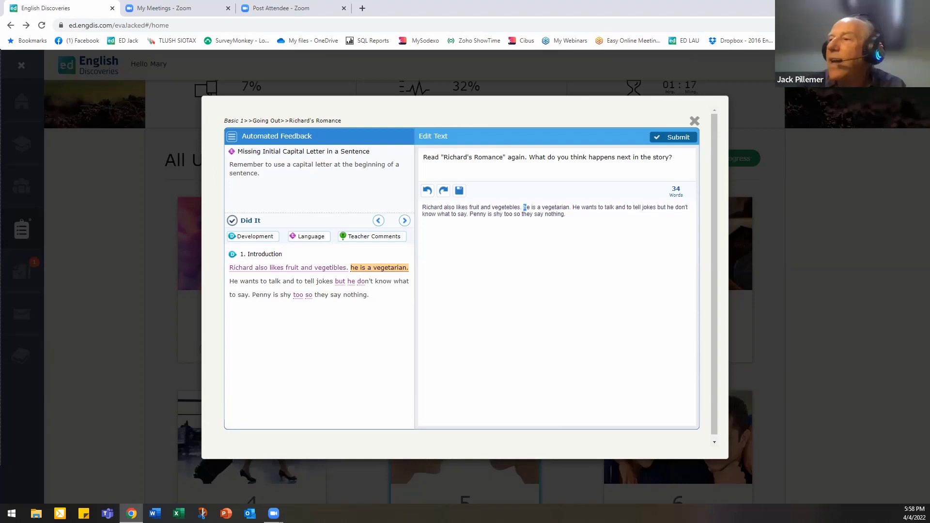
{"action": "type", "text": "H"}
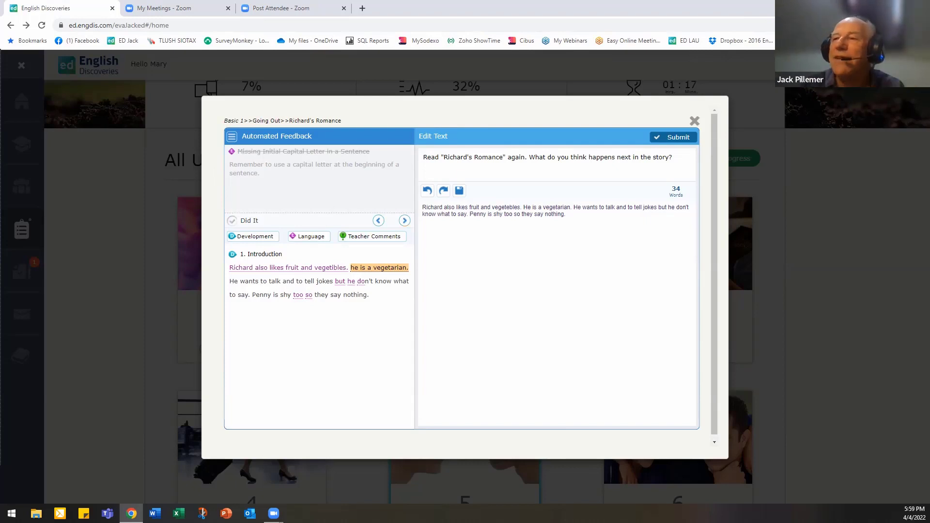
- Check the feedback up to Transitional Words and Phrases, submit the Richard's Romance assignment for evaluation, and close the assignments
{"action": "left_click", "coordinate": [405, 221]}
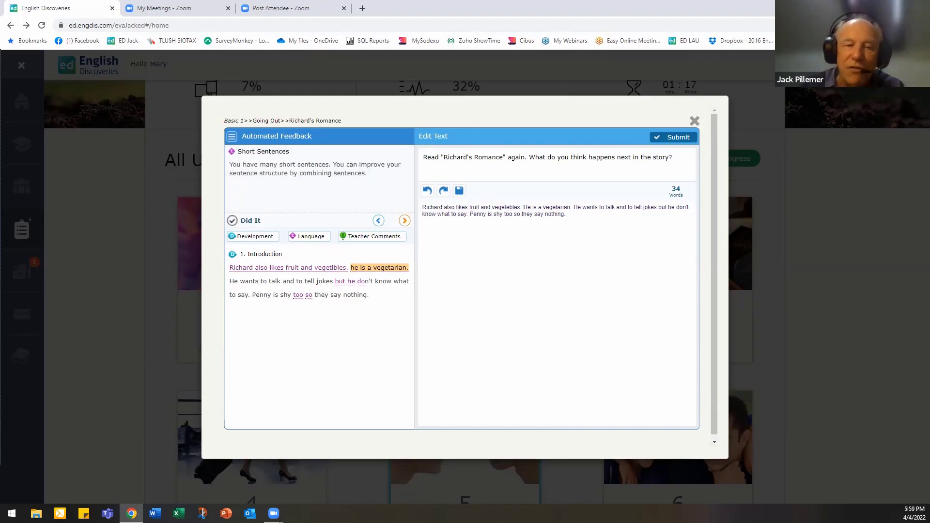
{"action": "left_click", "coordinate": [404, 221]}
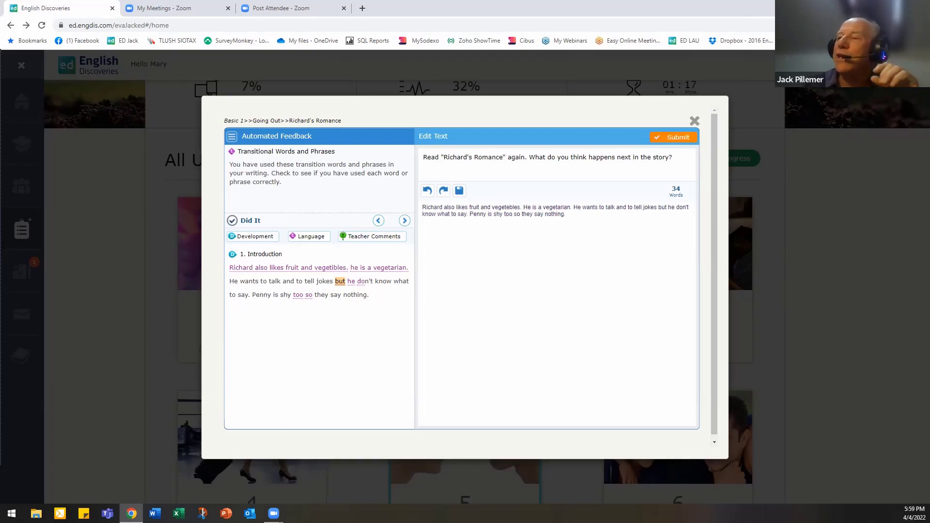
{"action": "left_click", "coordinate": [674, 137]}
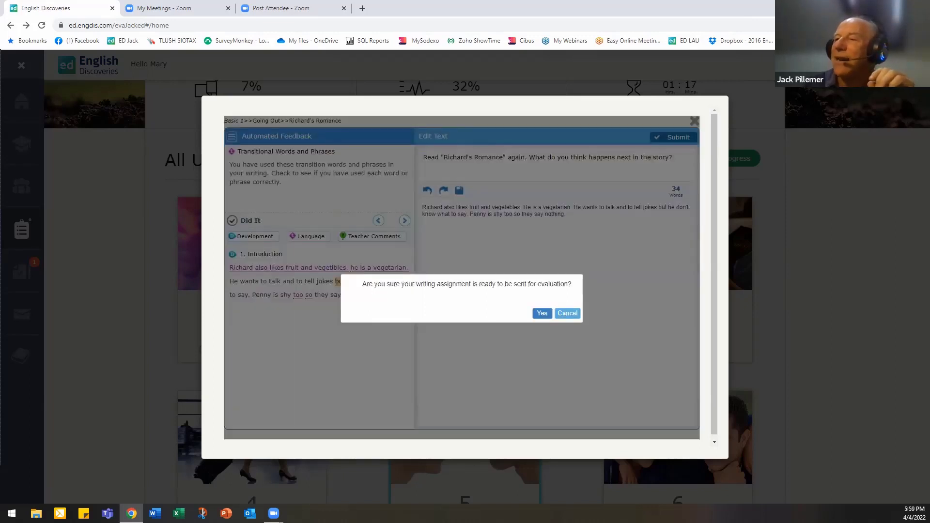
{"action": "left_click", "coordinate": [542, 313]}
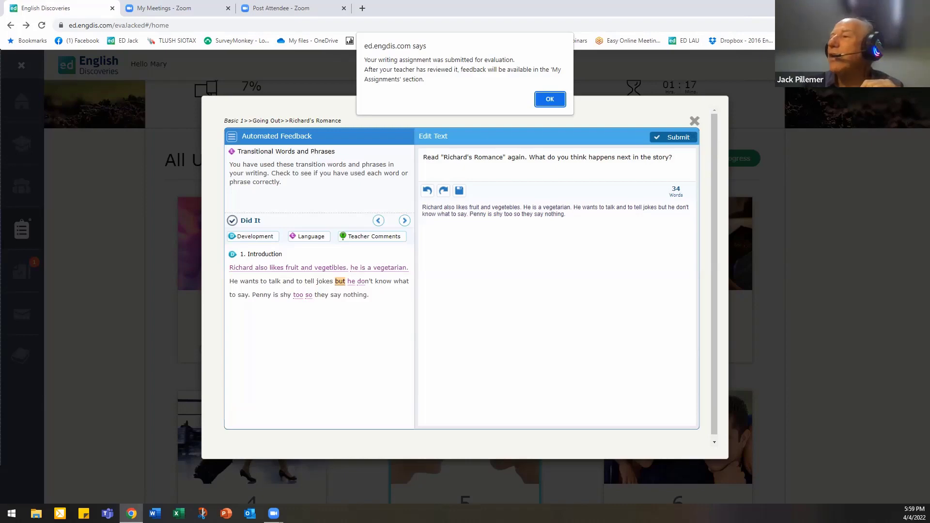
{"action": "left_click", "coordinate": [549, 100]}
{"action": "left_click", "coordinate": [705, 111]}
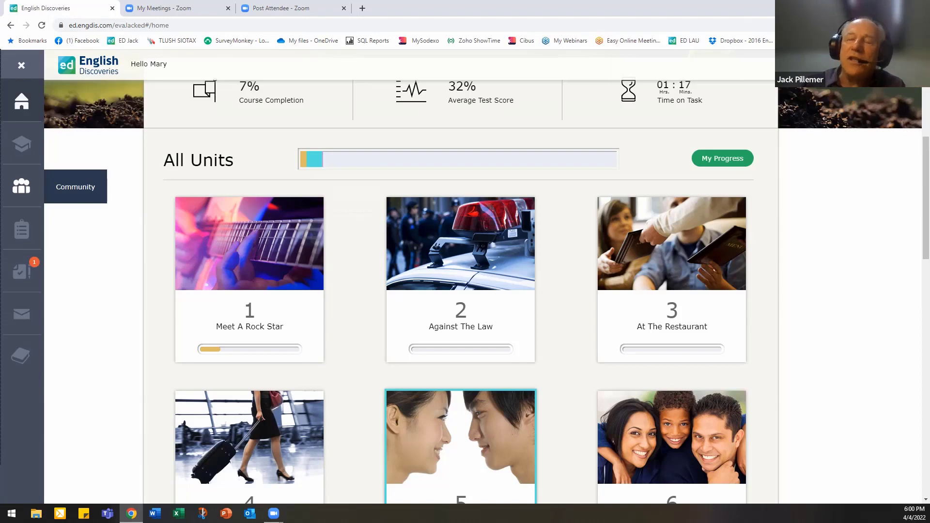
- Open the Very "Cool" Art article in the Community's Discoveries Magazine and display its text in the larger font
{"action": "left_click", "coordinate": [21, 186]}
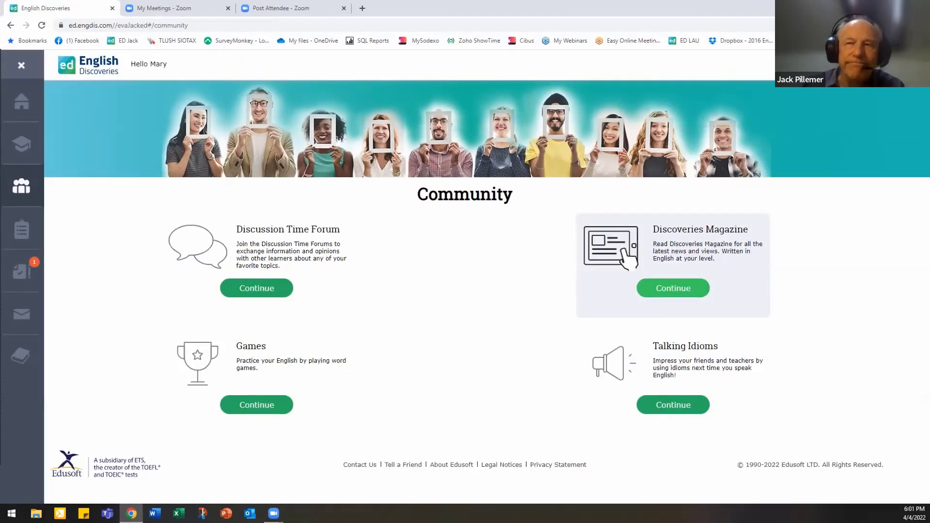
{"action": "left_click", "coordinate": [674, 288]}
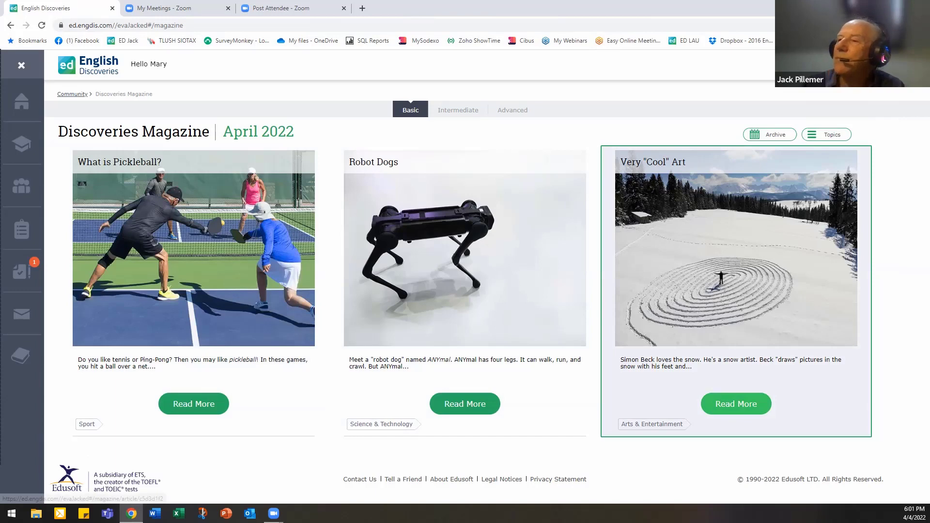
{"action": "left_click", "coordinate": [735, 403]}
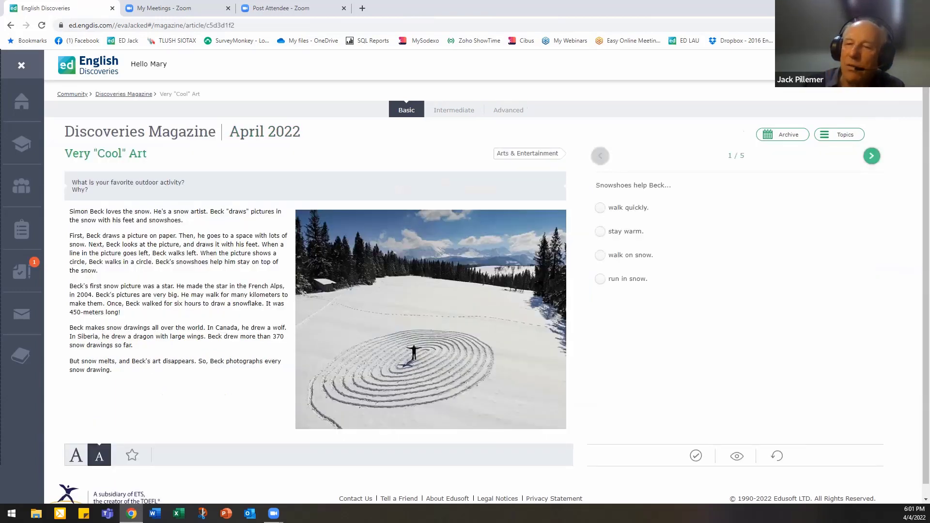
{"action": "left_click", "coordinate": [76, 458]}
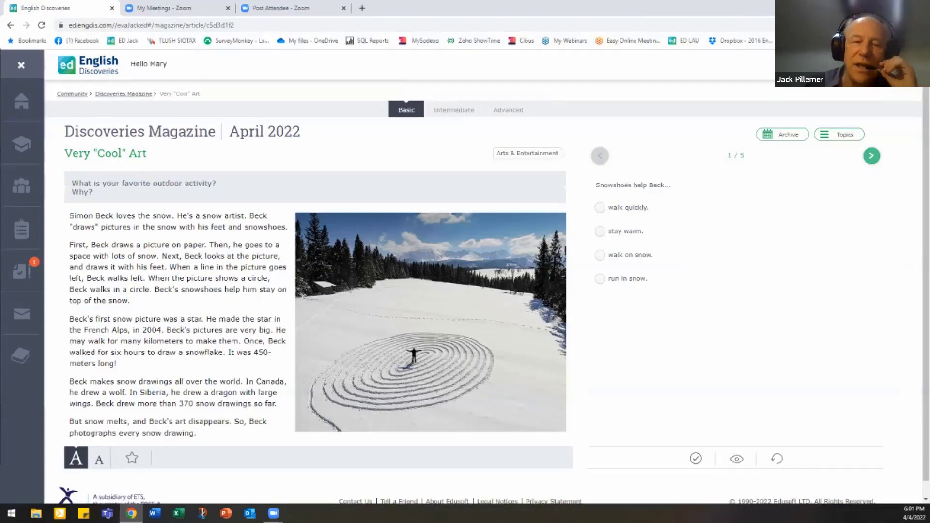
{"action": "scroll", "coordinate": [487, 292], "scroll_direction": "down", "scroll_amount": 1}
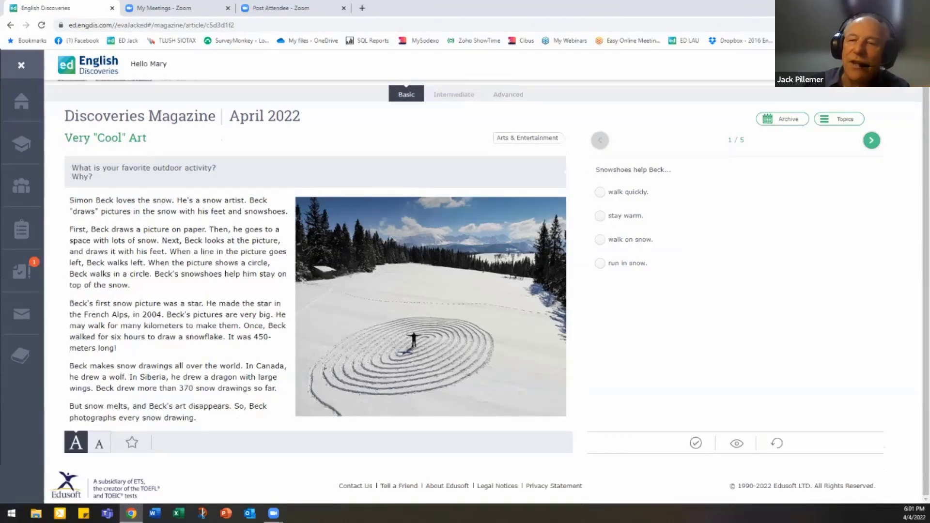
- Highlight the article's vocabulary words, view the definition of "snowshoes", and close the definition window
{"action": "left_click", "coordinate": [132, 442]}
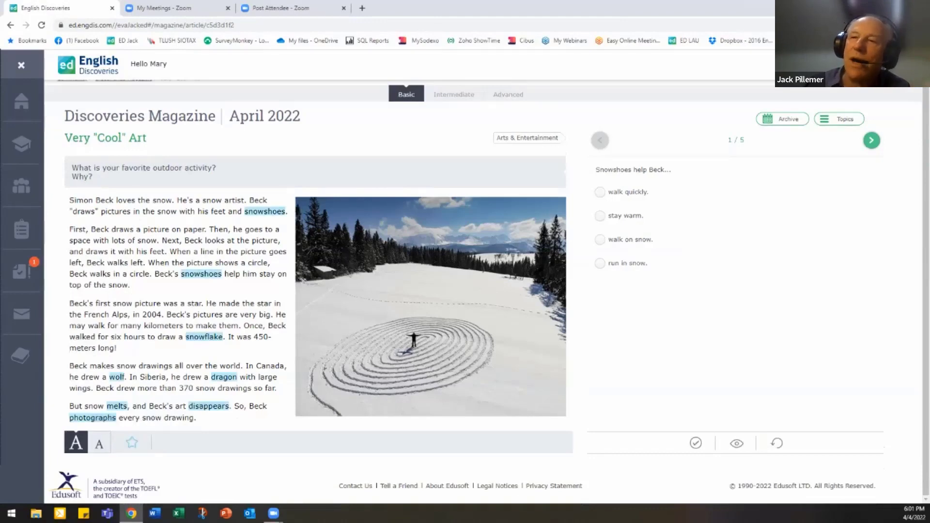
{"action": "left_click", "coordinate": [264, 212]}
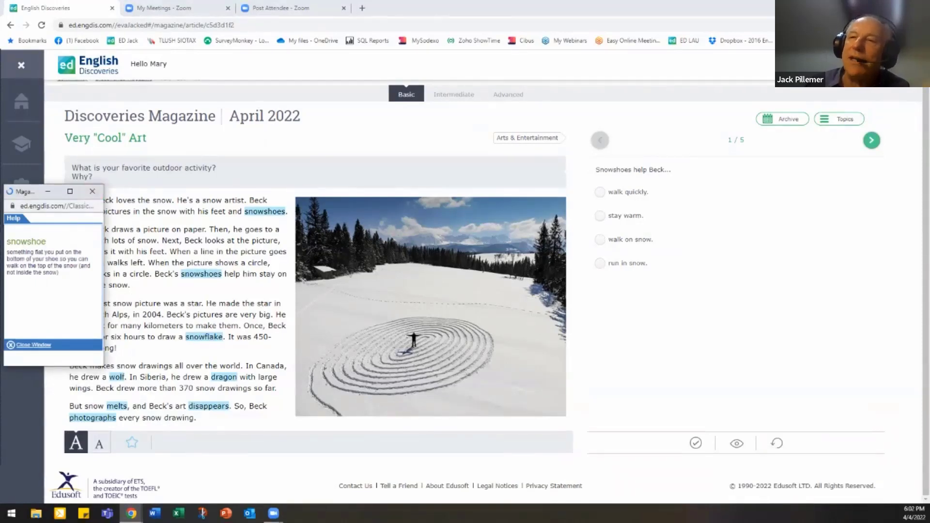
{"action": "left_click", "coordinate": [92, 192]}
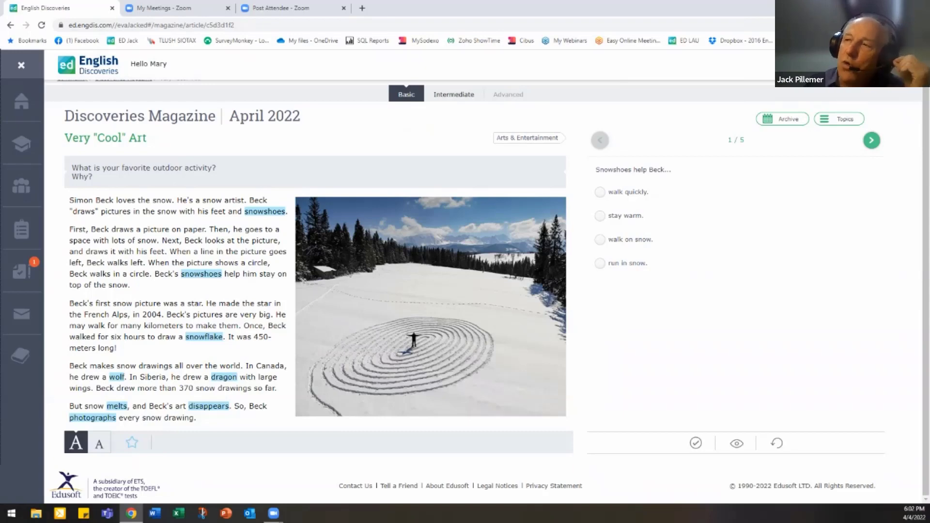
- Read through the Intermediate and Advanced versions of the Very "Cool" Art article
{"action": "left_click", "coordinate": [453, 94]}
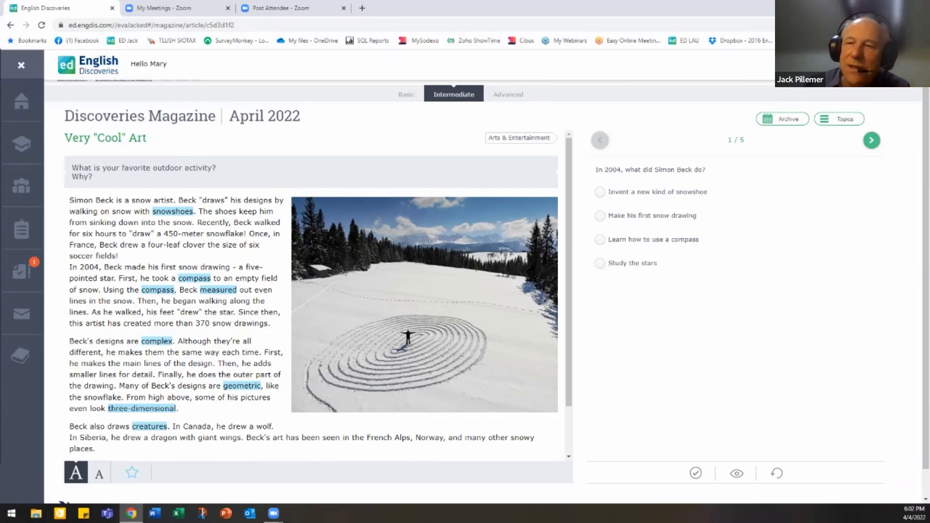
{"action": "scroll", "coordinate": [311, 304], "scroll_direction": "down", "scroll_amount": 1}
{"action": "scroll", "coordinate": [310, 304], "scroll_direction": "down", "scroll_amount": 2}
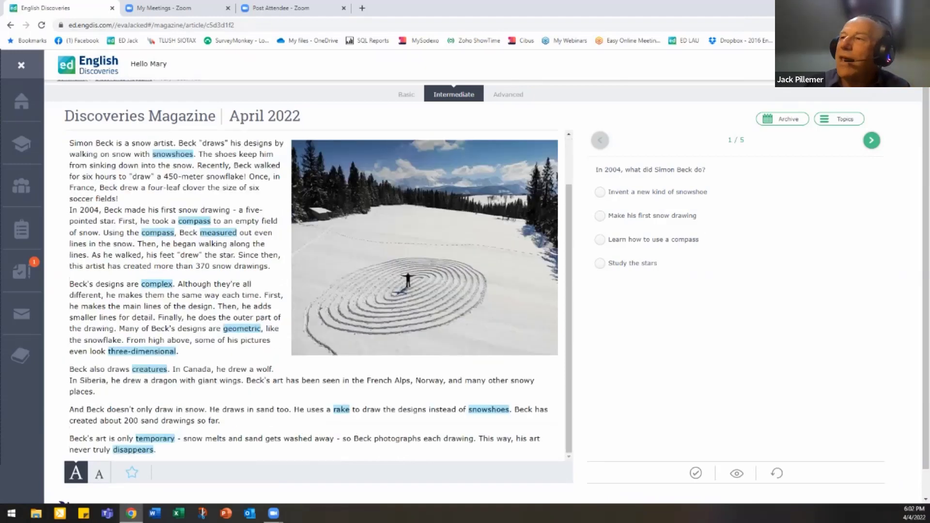
{"action": "scroll", "coordinate": [311, 304], "scroll_direction": "up", "scroll_amount": 2}
{"action": "left_click", "coordinate": [508, 94]}
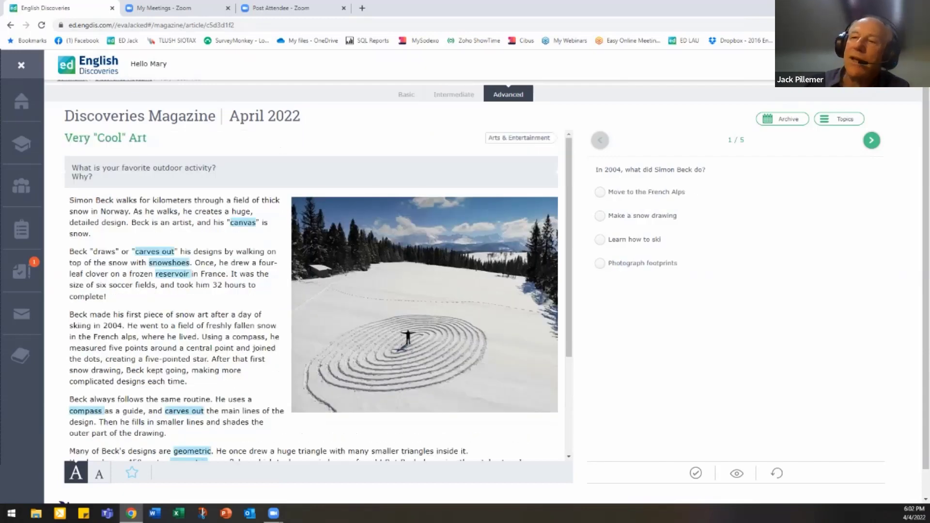
{"action": "scroll", "coordinate": [311, 304], "scroll_direction": "down", "scroll_amount": 3}
{"action": "scroll", "coordinate": [311, 290], "scroll_direction": "down", "scroll_amount": 1}
{"action": "scroll", "coordinate": [311, 266], "scroll_direction": "up", "scroll_amount": 3}
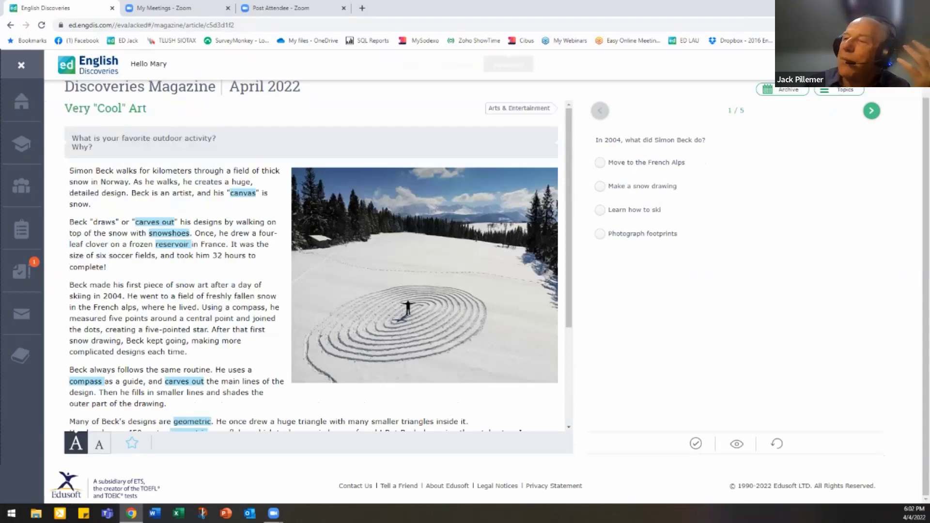
- Browse the Advanced article's comprehension questions up to question 4
{"action": "scroll", "coordinate": [311, 267], "scroll_direction": "up", "scroll_amount": 1}
{"action": "left_click", "coordinate": [871, 155]}
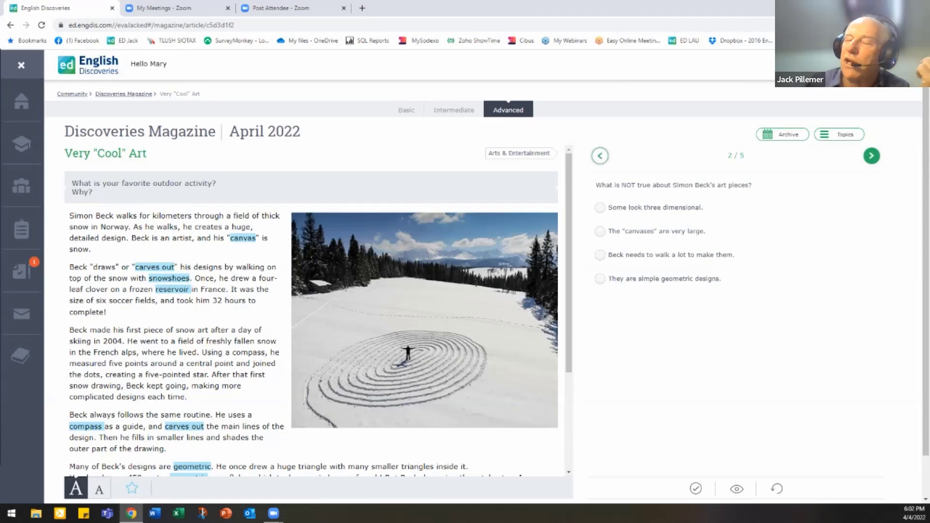
{"action": "left_click", "coordinate": [871, 155]}
{"action": "left_click", "coordinate": [871, 156]}
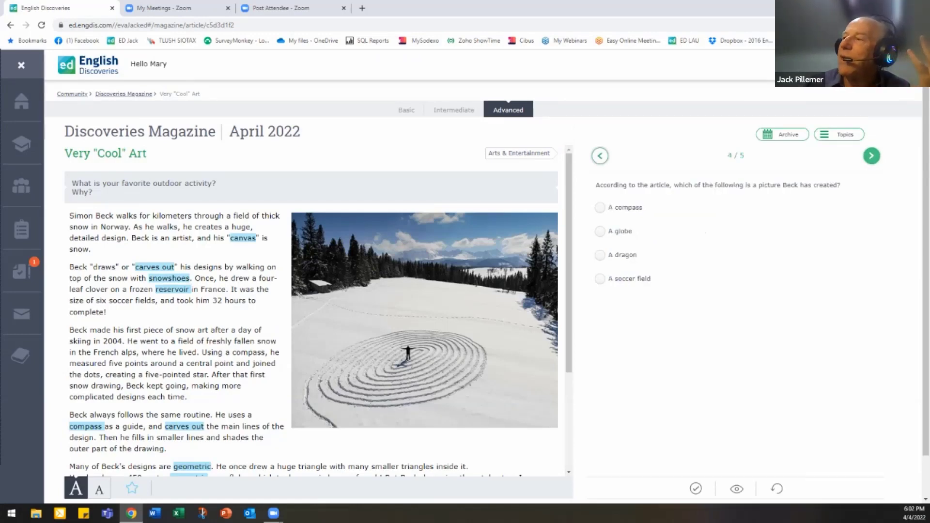
- List the magazine articles on the Environment topic and return to the home page
{"action": "left_click", "coordinate": [840, 135]}
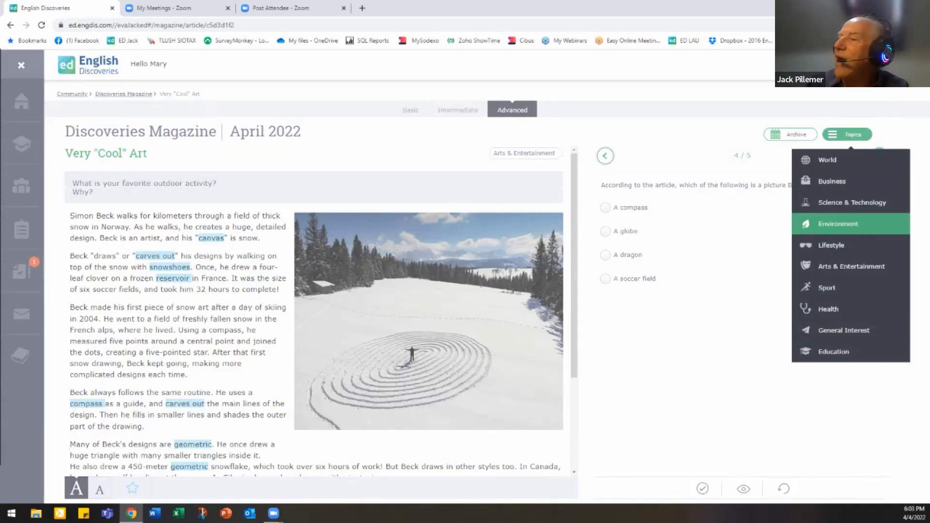
{"action": "left_click", "coordinate": [838, 223]}
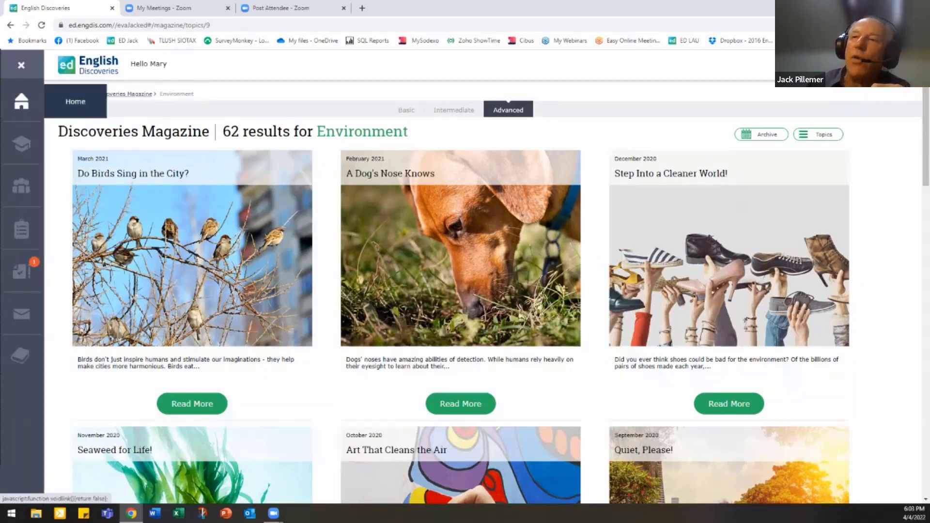
{"action": "left_click", "coordinate": [21, 101]}
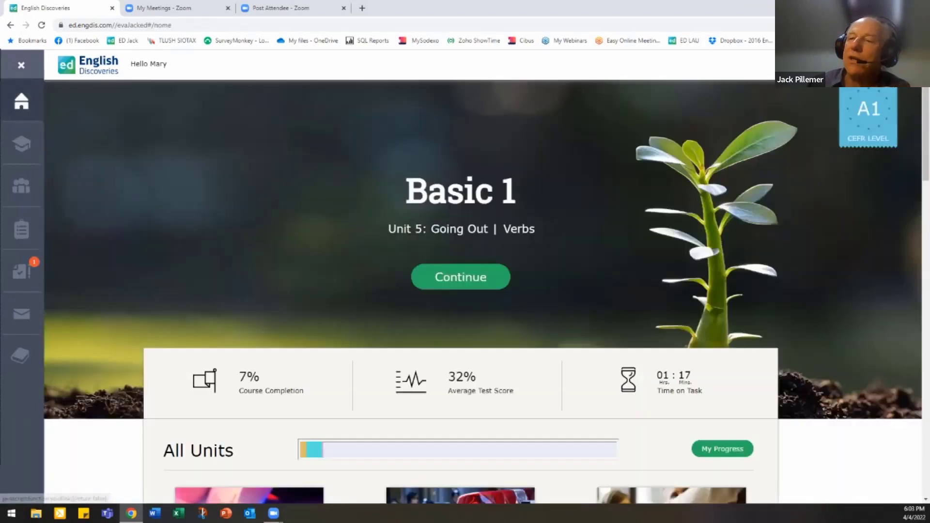
- Show the lesson list of Unit 5, Going Out, down to its Magazine Enrichment section
{"action": "scroll", "coordinate": [465, 291], "scroll_direction": "down", "scroll_amount": 5}
{"action": "scroll", "coordinate": [460, 315], "scroll_direction": "down", "scroll_amount": 6}
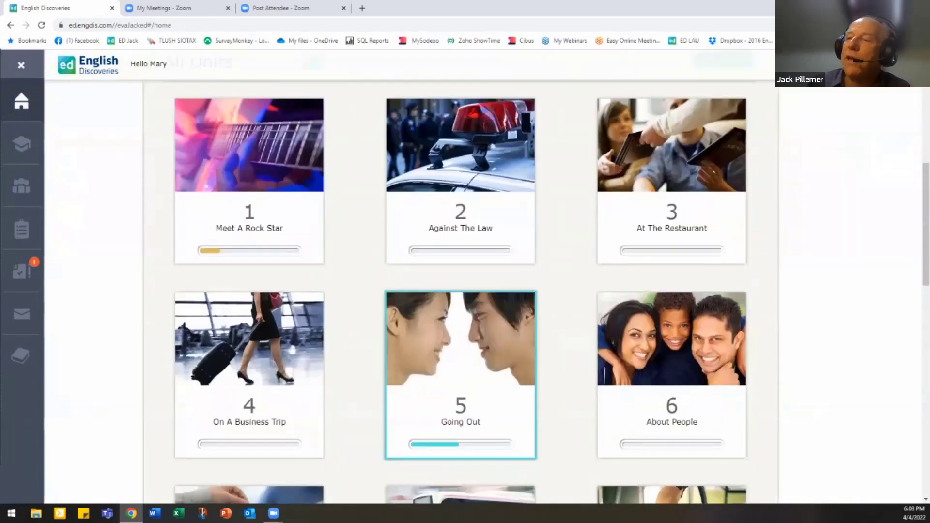
{"action": "scroll", "coordinate": [460, 315], "scroll_direction": "up", "scroll_amount": 3}
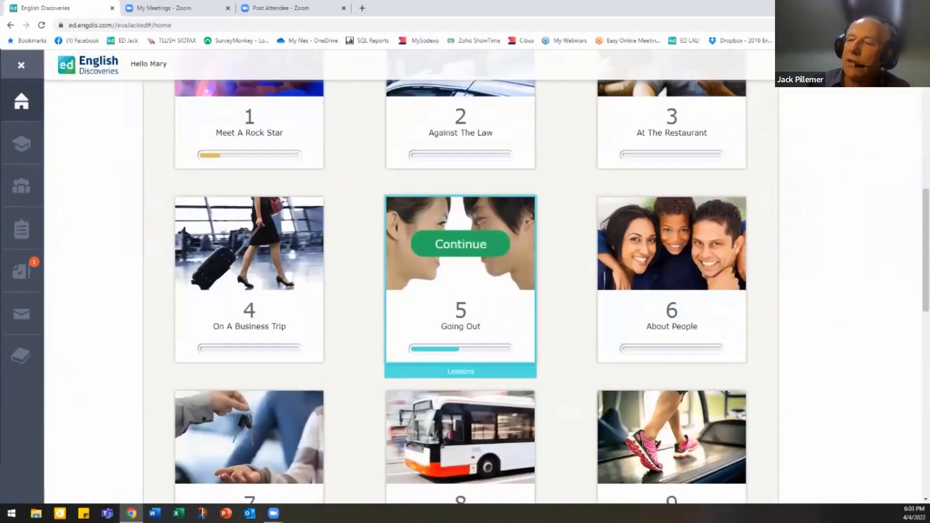
{"action": "left_click", "coordinate": [461, 371]}
{"action": "scroll", "coordinate": [455, 276], "scroll_direction": "down", "scroll_amount": 2}
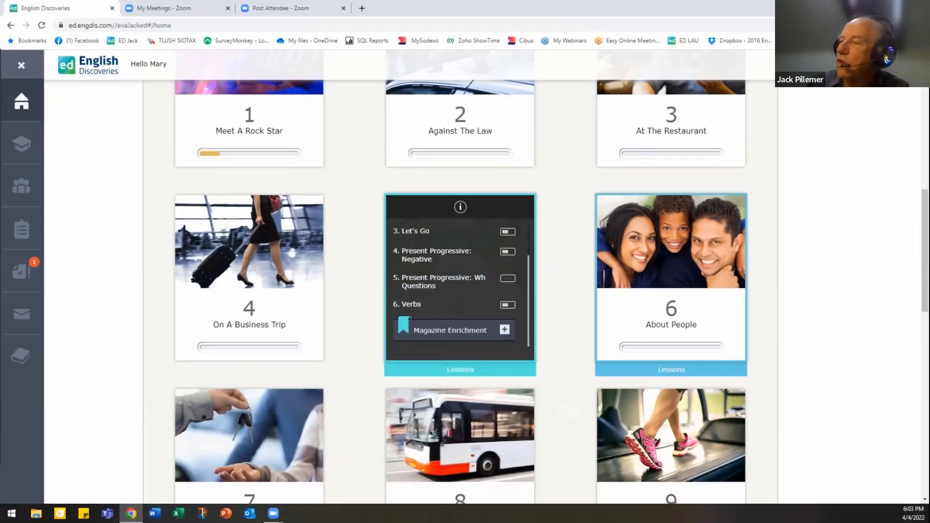
- Show the lesson list of Unit 9 down to its Magazine Enrichment section
{"action": "scroll", "coordinate": [671, 271], "scroll_direction": "down", "scroll_amount": 4}
{"action": "left_click", "coordinate": [671, 371]}
{"action": "scroll", "coordinate": [671, 281], "scroll_direction": "down", "scroll_amount": 2}
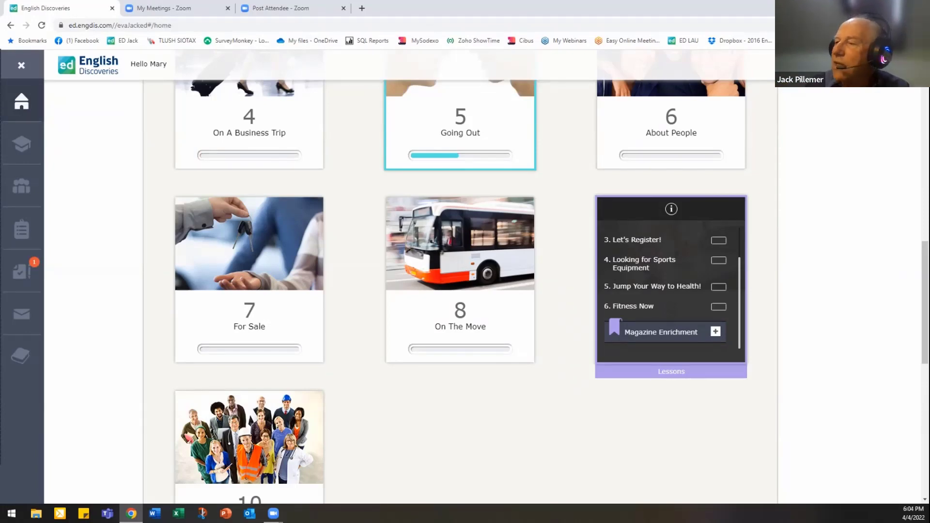
- Expand Unit 9's Magazine Enrichment section and open the article "Punching Out Parkinson's!"
{"action": "left_click", "coordinate": [716, 332]}
{"action": "scroll", "coordinate": [715, 332], "scroll_direction": "down", "scroll_amount": 2}
{"action": "scroll", "coordinate": [715, 332], "scroll_direction": "up", "scroll_amount": 1}
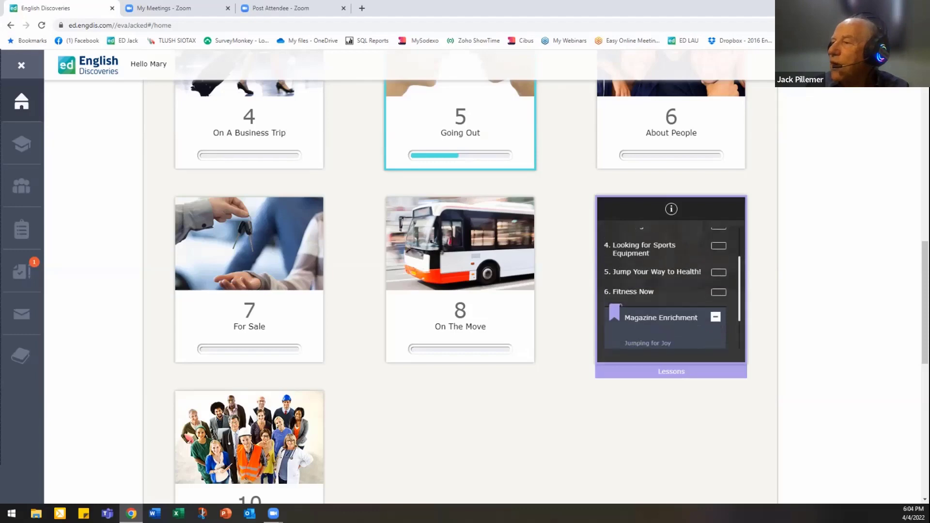
{"action": "scroll", "coordinate": [654, 286], "scroll_direction": "up", "scroll_amount": 2}
{"action": "scroll", "coordinate": [654, 286], "scroll_direction": "down", "scroll_amount": 2}
{"action": "scroll", "coordinate": [666, 286], "scroll_direction": "down", "scroll_amount": 2}
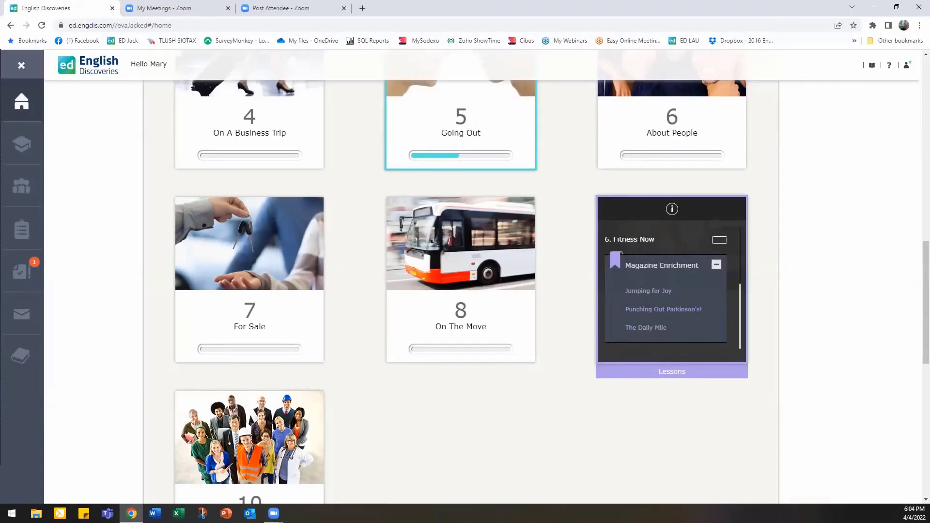
{"action": "left_click", "coordinate": [663, 309]}
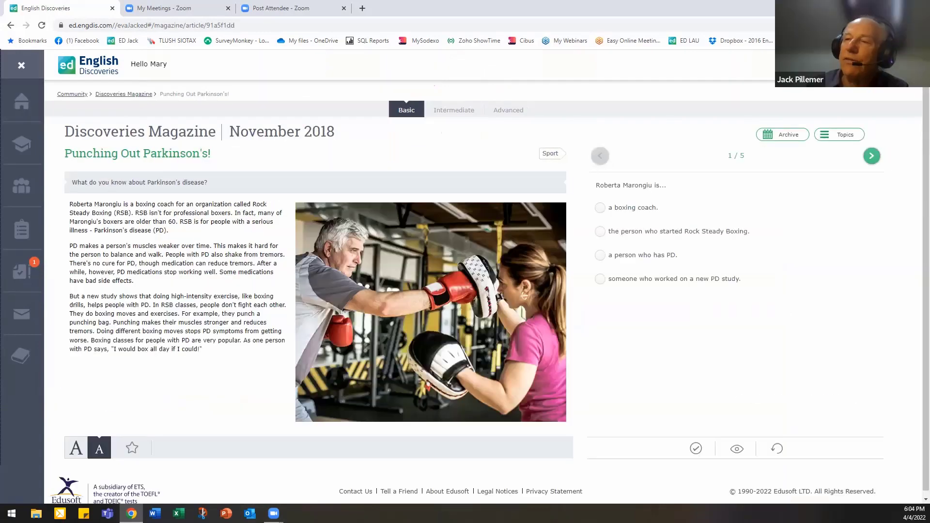